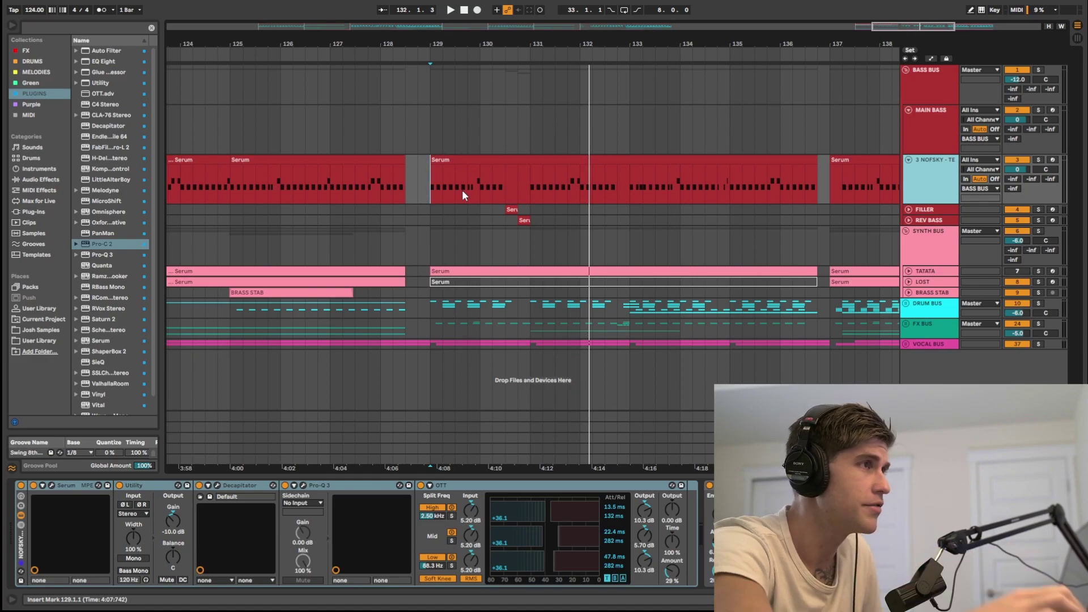
# Step: Select the beginning of the Serum clip at bar 129 on the NOFSKY bass track and unfold the DRUM BUS group
pyautogui.scroll(5, 462, 189)
pyautogui.moveTo(276, 197); pyautogui.dragTo(453, 200)
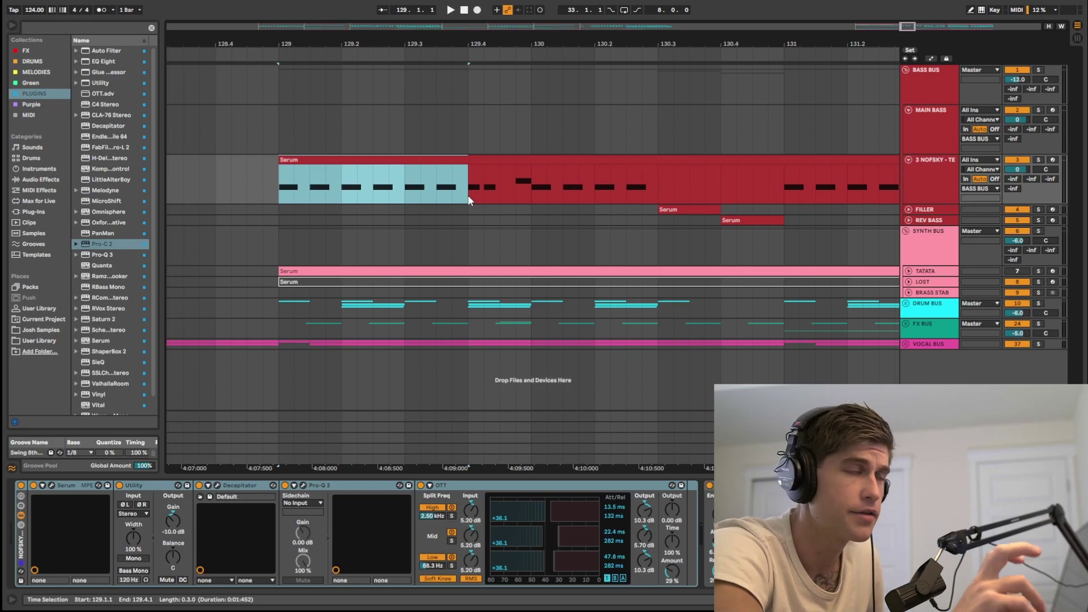
pyautogui.click(905, 303)
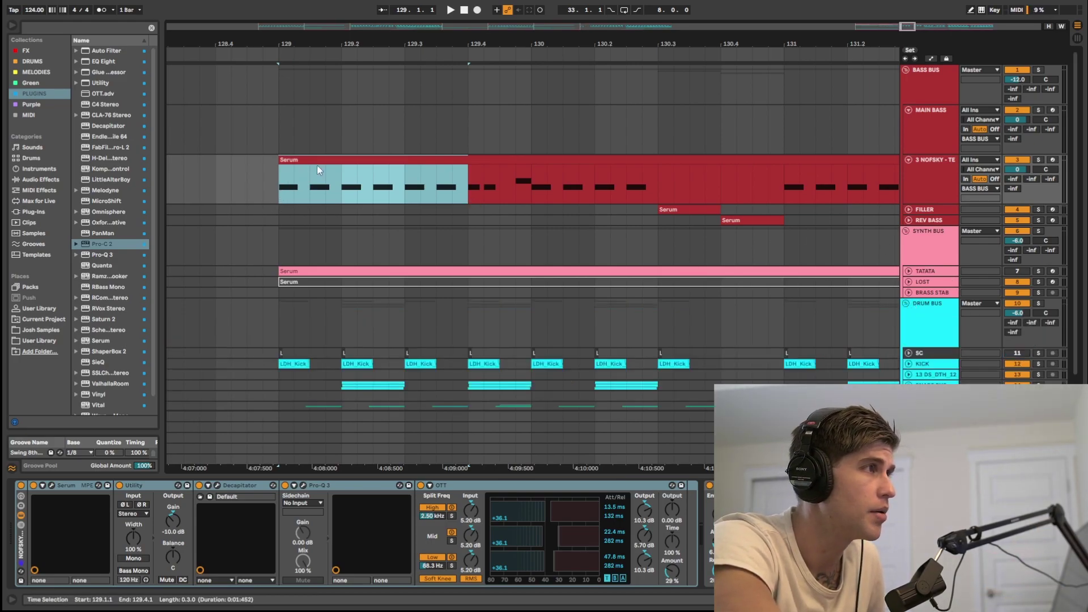
# Step: Solo the NOFSKY bass and KICK tracks and play them together from bar 129
pyautogui.click(359, 161)
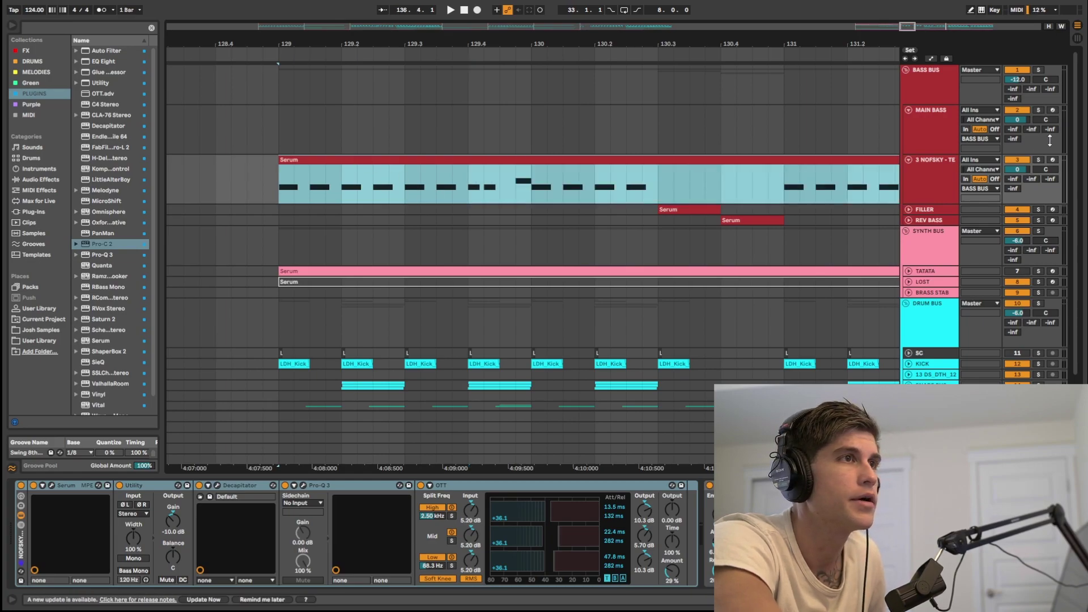
pyautogui.click(1038, 160)
pyautogui.scroll(-2, 1040, 283)
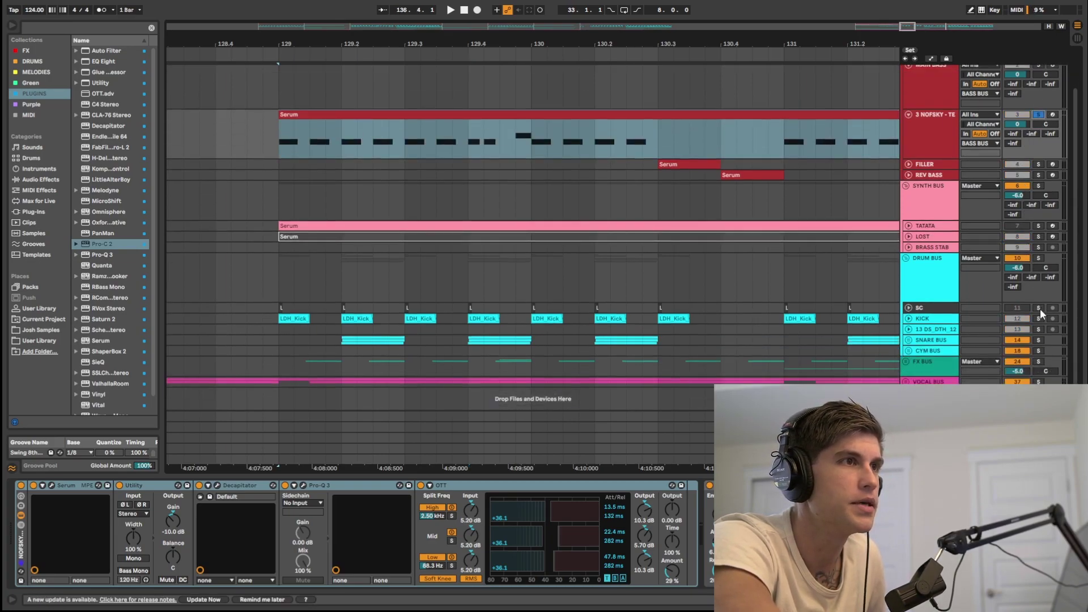
pyautogui.click(1038, 318)
pyautogui.press('space')
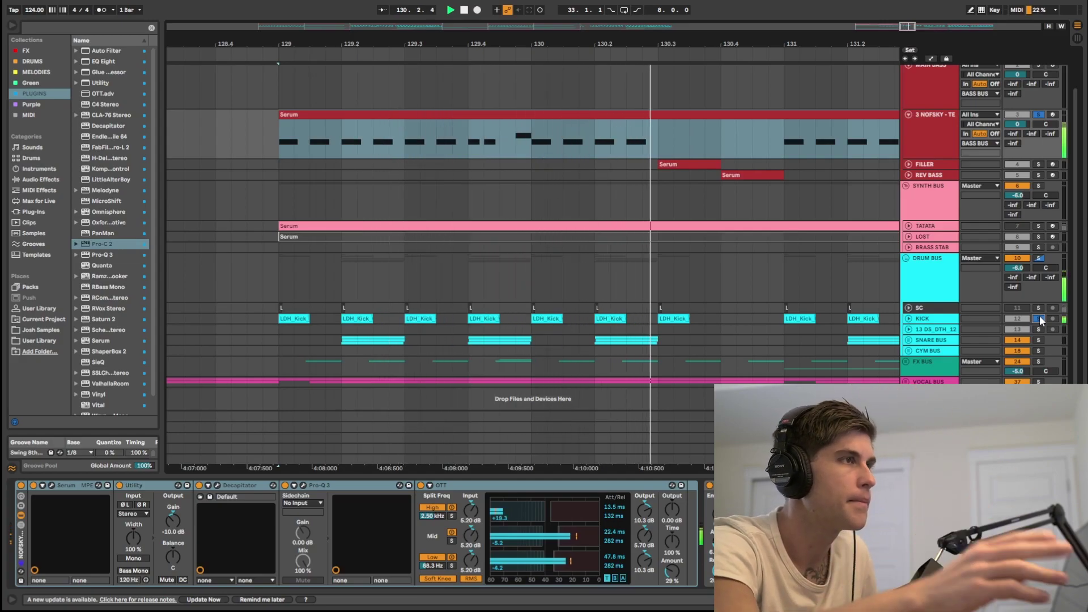
pyautogui.scroll(2, 499, 165)
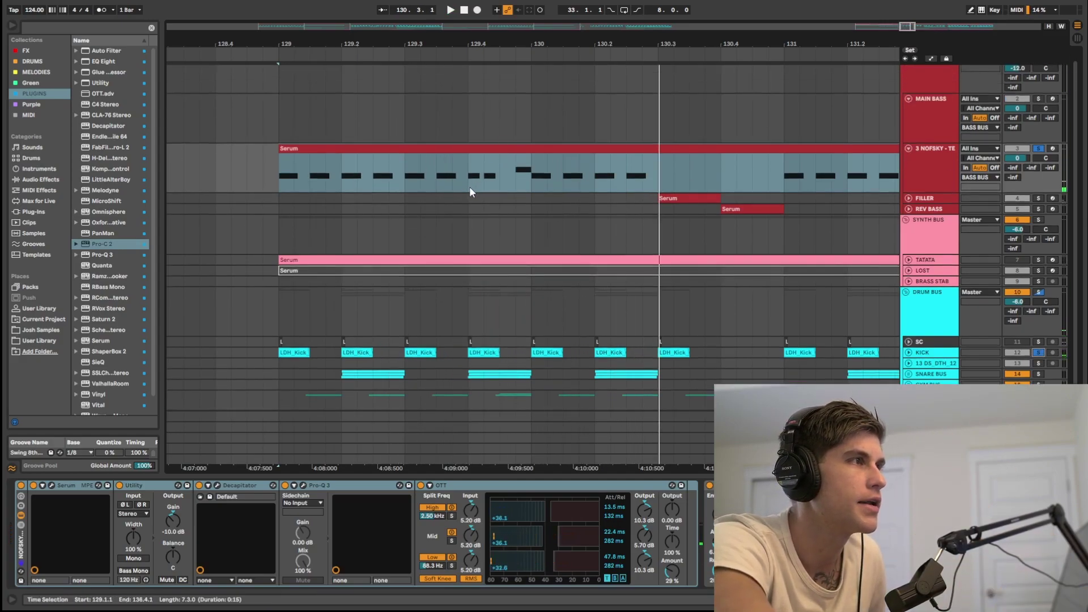
pyautogui.press('space')
# Step: Open the NOFSKY bass clip in an enlarged piano roll and select its first four E3 notes
pyautogui.doubleClick(470, 181)
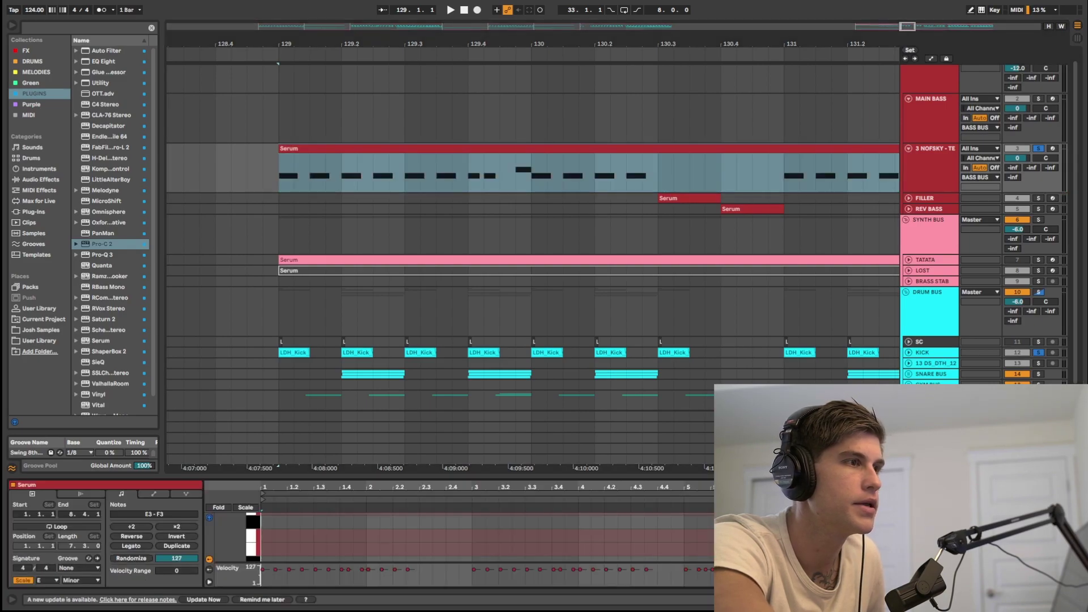
pyautogui.moveTo(309, 475); pyautogui.dragTo(309, 198)
pyautogui.scroll(3, 206, 357)
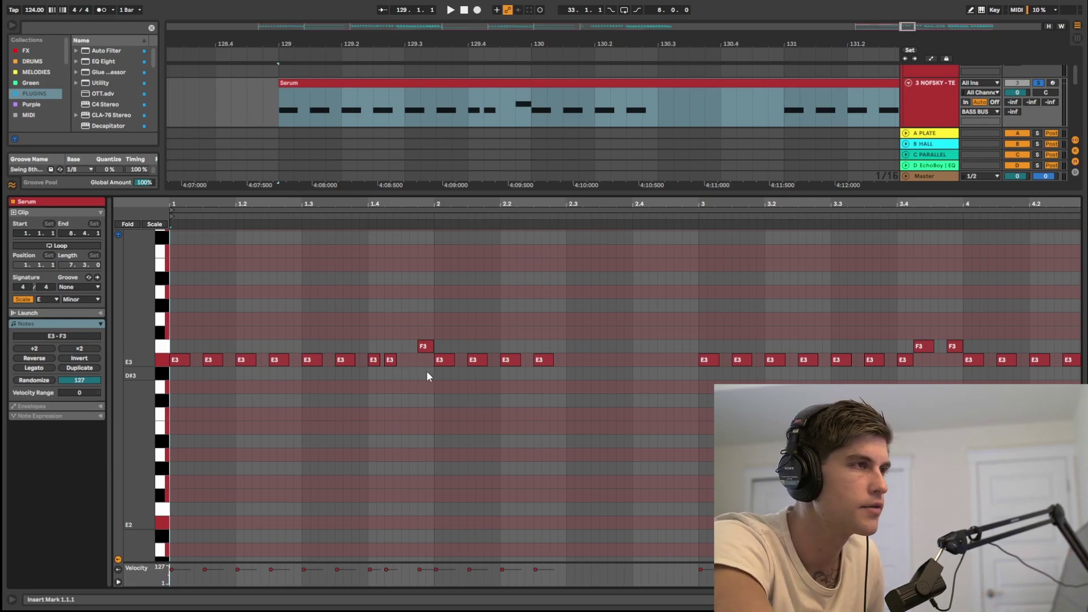
pyautogui.moveTo(176, 379); pyautogui.dragTo(287, 318)
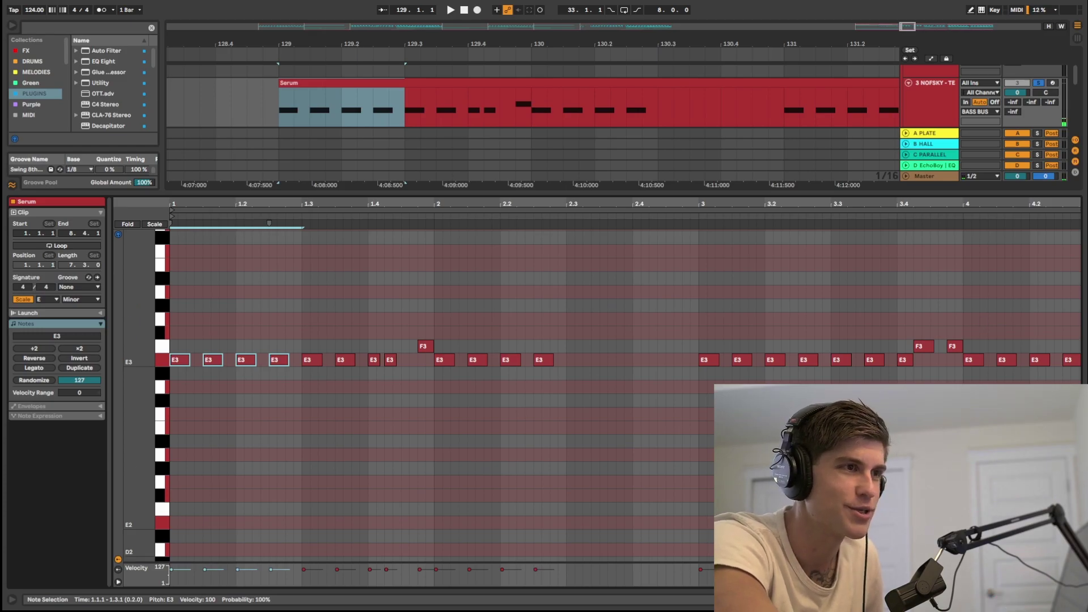
# Step: Return to the bass track's device chain and examine the Decapitator, Pro-Q 3 and OTT settings
pyautogui.hotkey('shift', 'Tab')
pyautogui.click(658, 193)
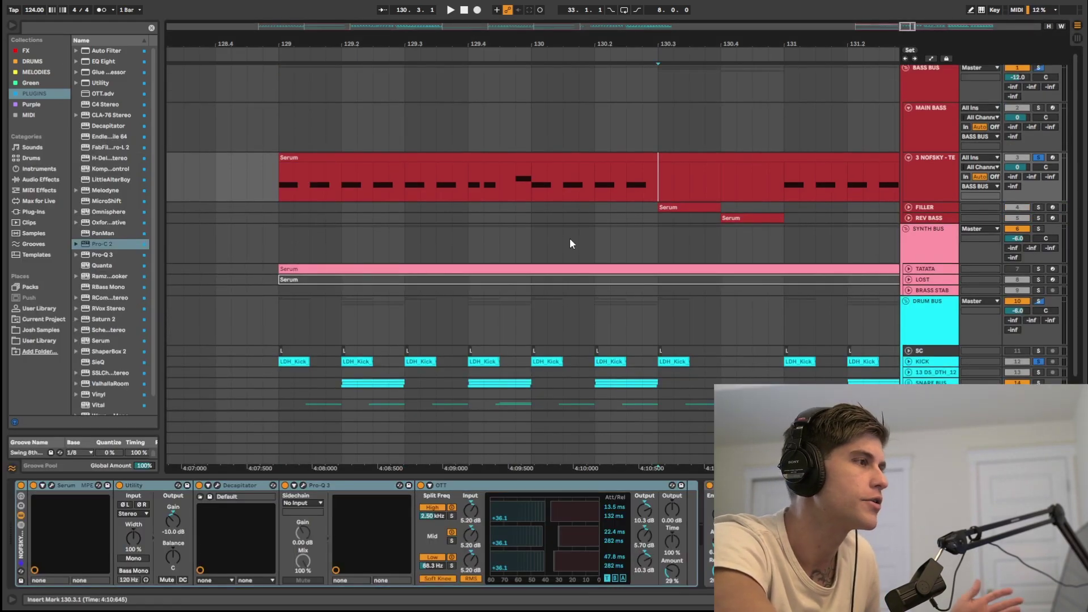
pyautogui.click(217, 485)
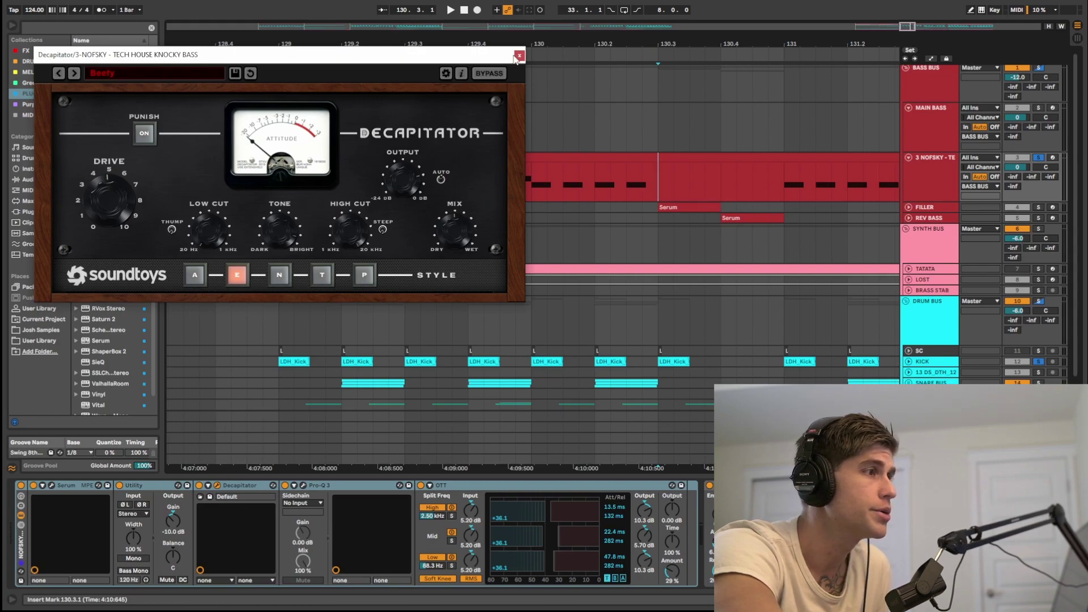
pyautogui.click(519, 56)
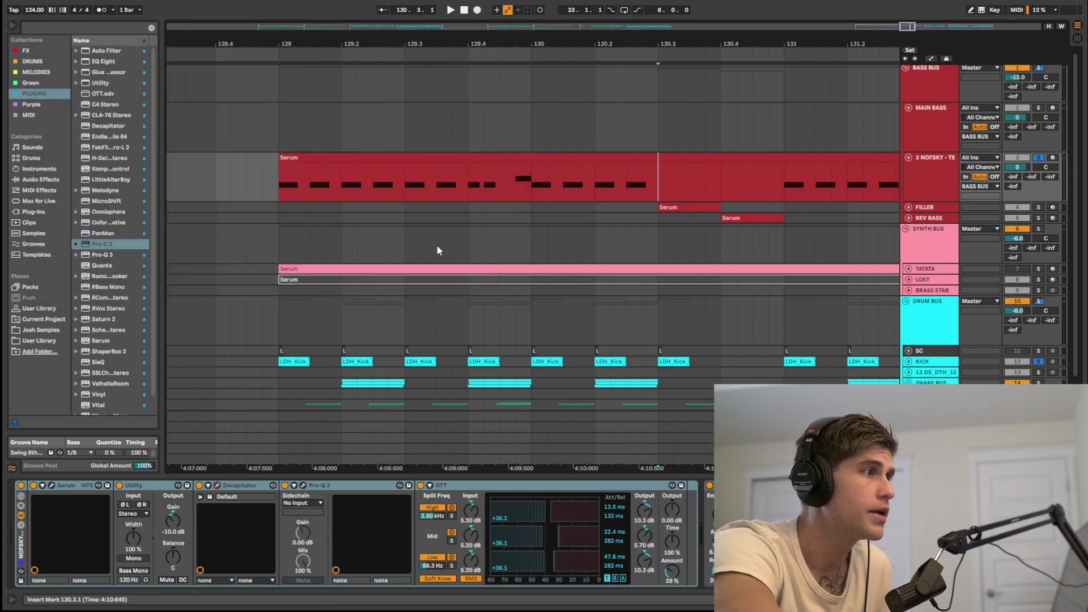
pyautogui.click(303, 485)
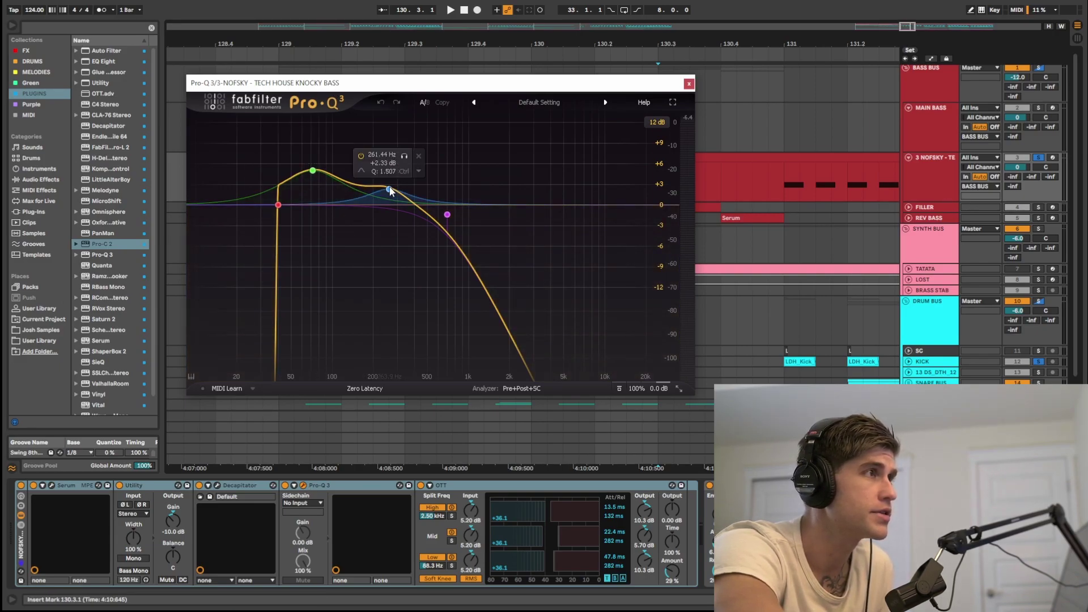
pyautogui.moveTo(390, 189); pyautogui.dragTo(390, 196)
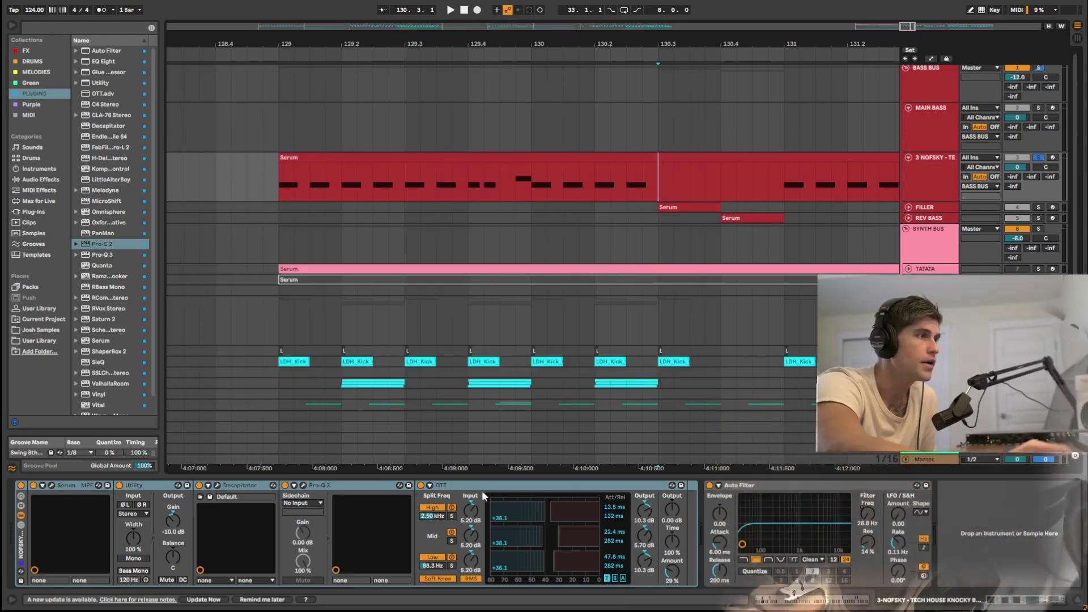
pyautogui.click(577, 490)
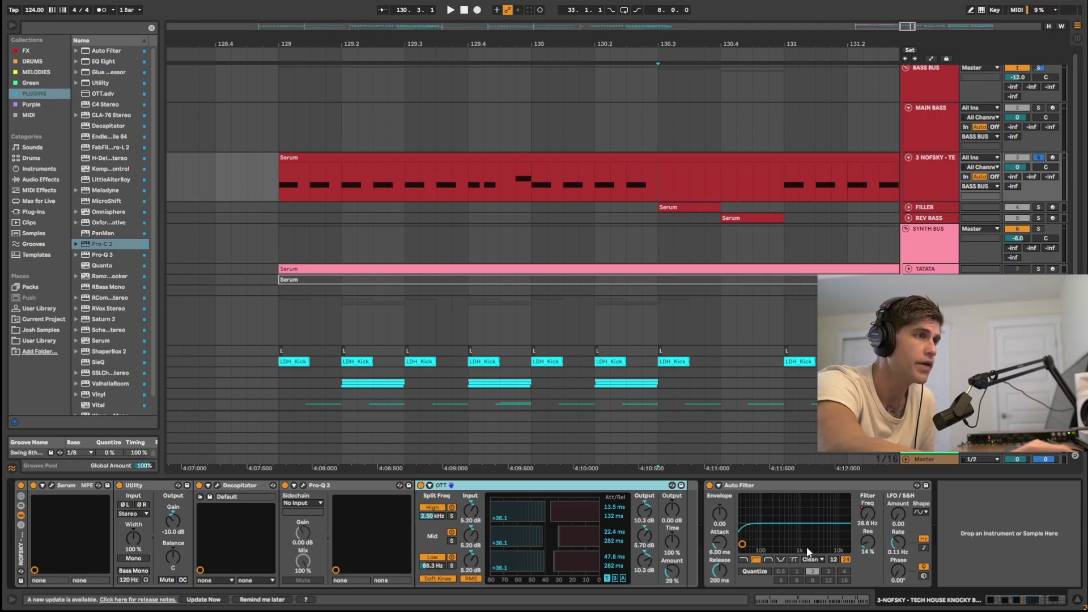
# Step: Play the soloed bass from bars 121 and 125 to hear the Auto Filter sweep through the build
pyautogui.scroll(-5, 283, 176)
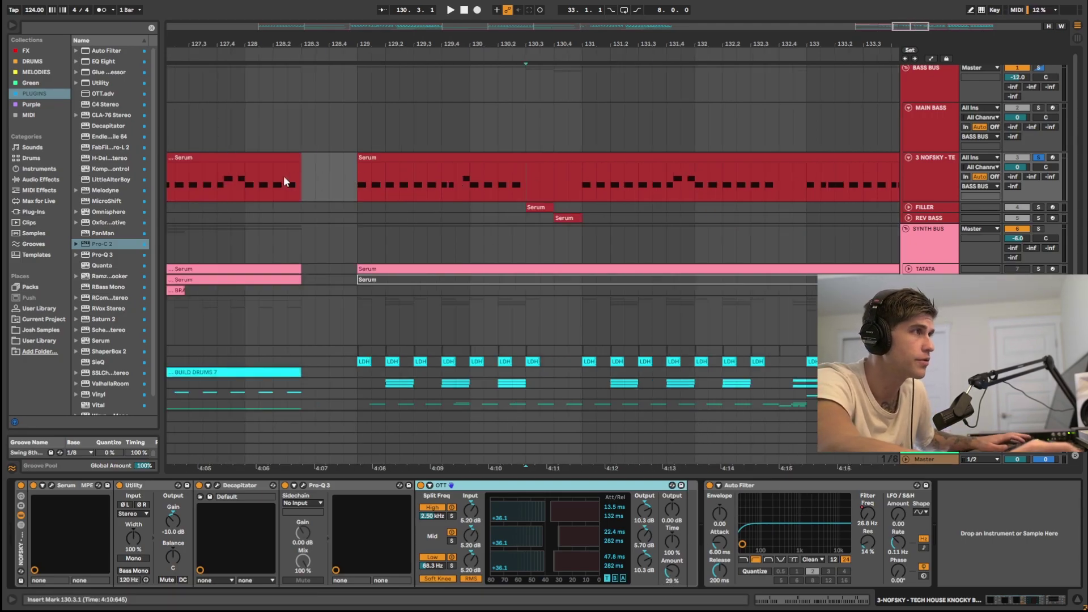
pyautogui.click(182, 185)
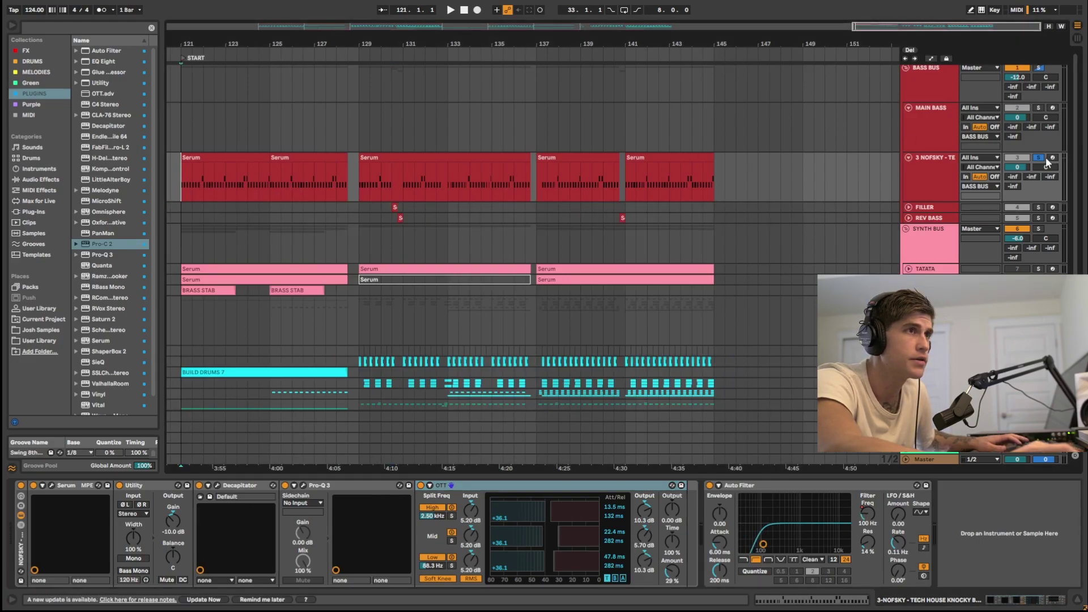
pyautogui.press('space')
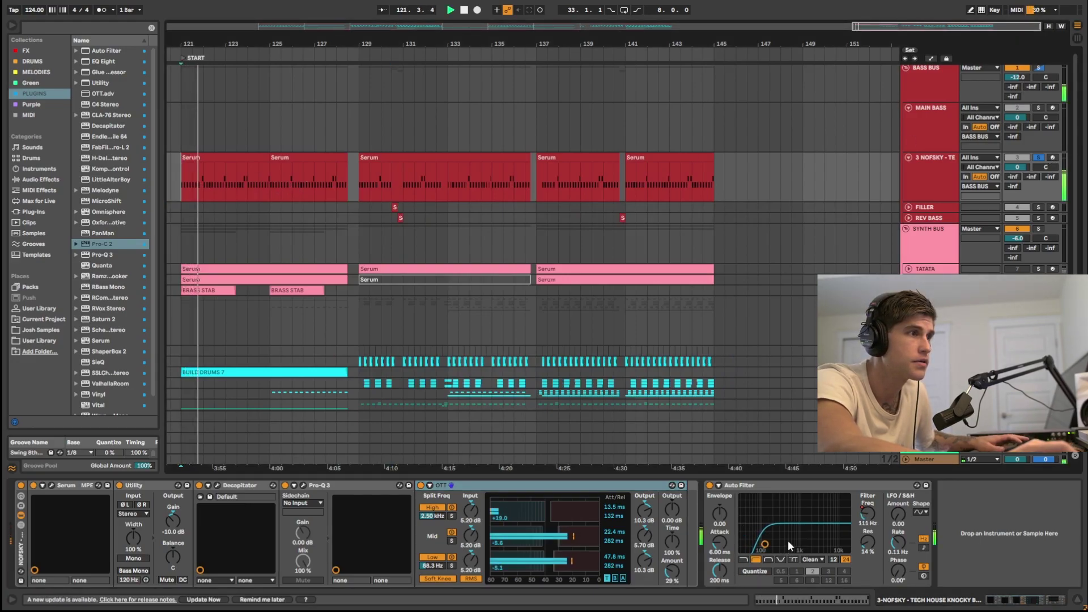
pyautogui.click(272, 179)
pyautogui.press('+')
pyautogui.press('space')
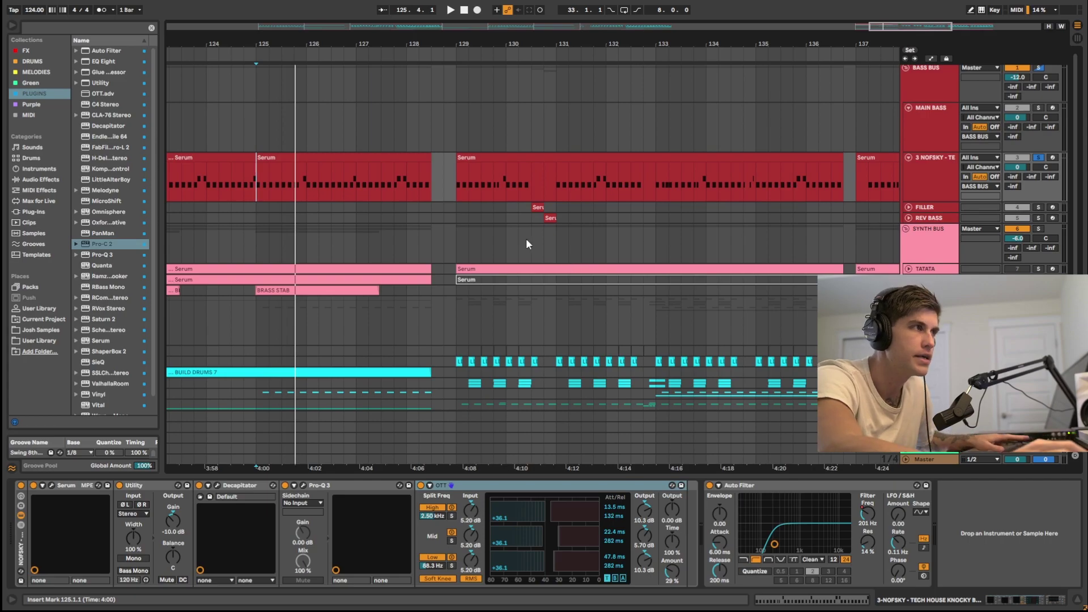
# Step: Highlight the SYNTH BUS section from 120.3 to bar 129 and place the insert marker at bar 121 on the bass track
pyautogui.scroll(-2, 529, 199)
pyautogui.scroll(2, 526, 212)
pyautogui.scroll(-2, 368, 261)
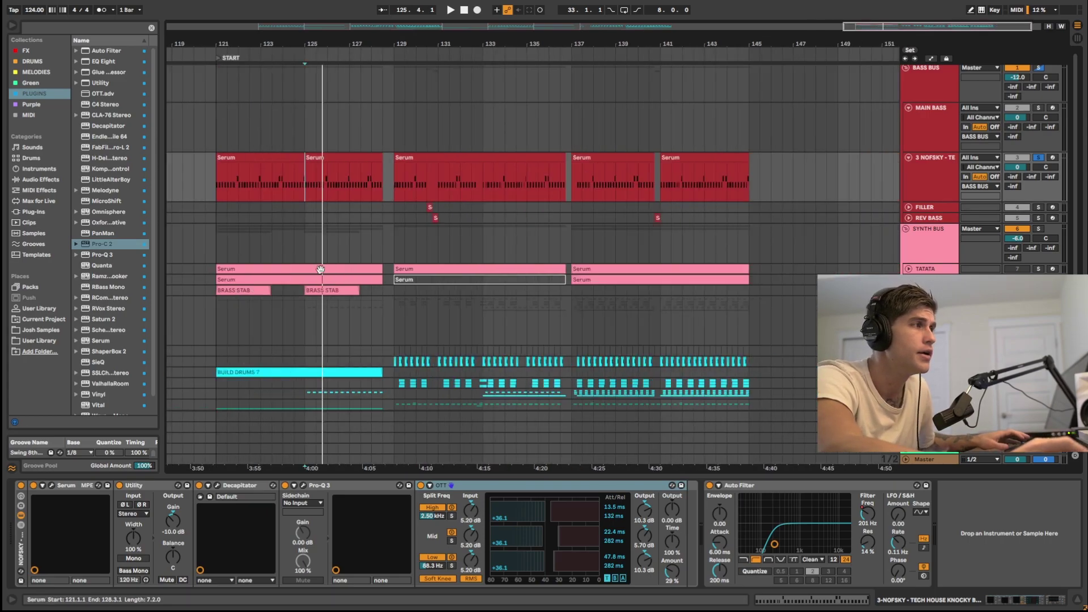
pyautogui.moveTo(207, 287); pyautogui.dragTo(389, 227)
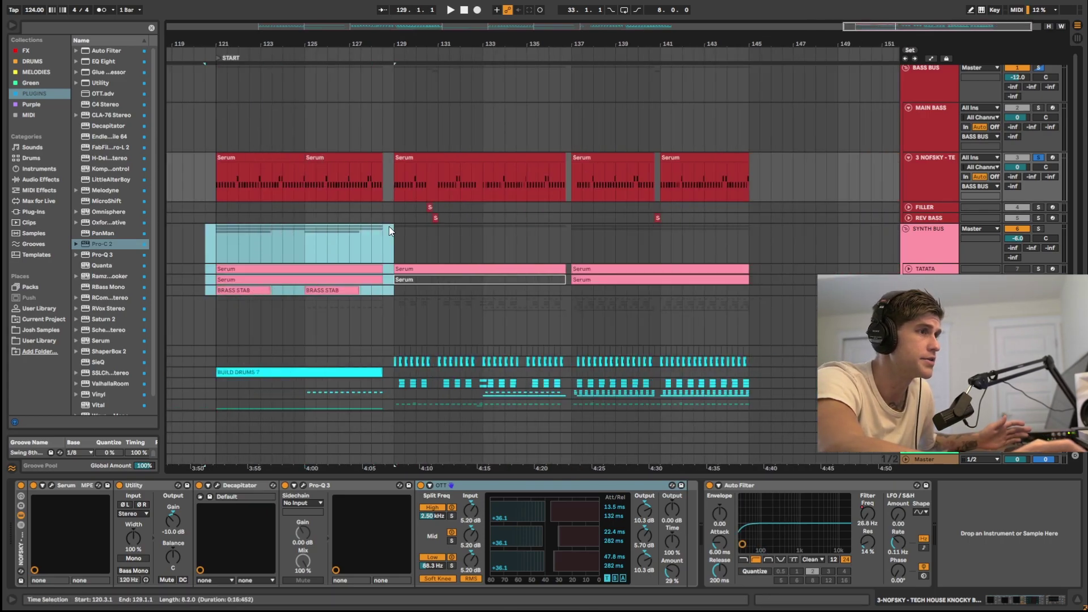
pyautogui.click(212, 194)
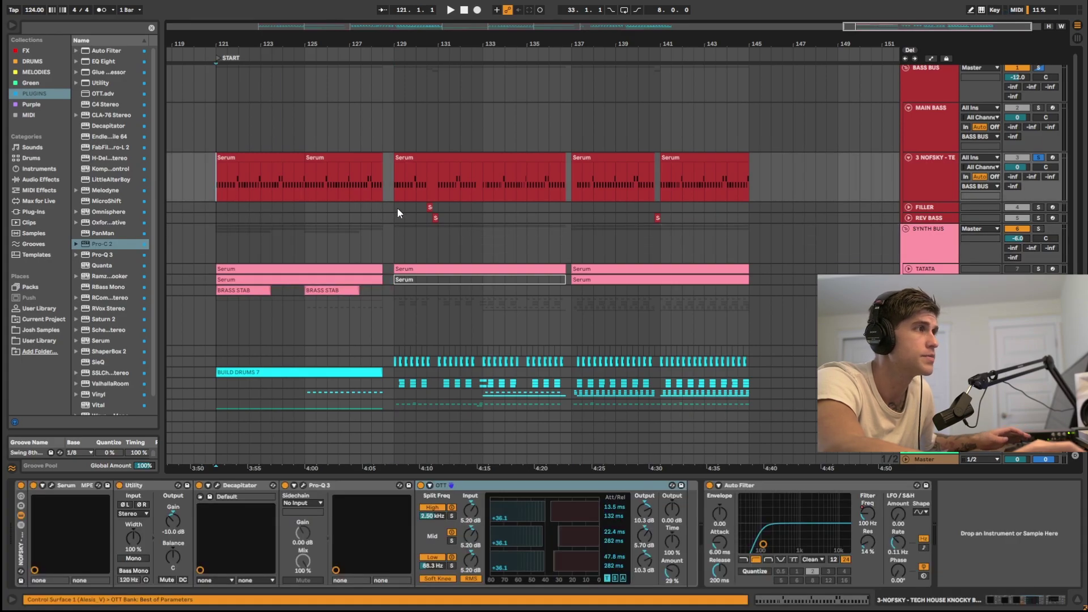
# Step: Unfold and solo the FILLER track and play its clip at 130.3
pyautogui.click(430, 208)
pyautogui.scroll(3, 414, 210)
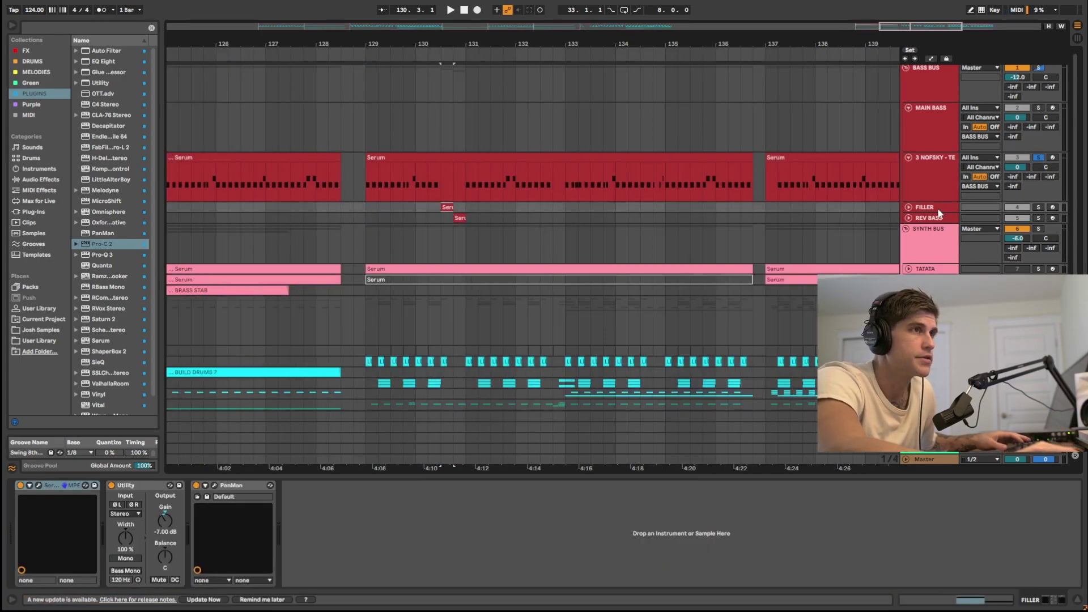
pyautogui.click(908, 207)
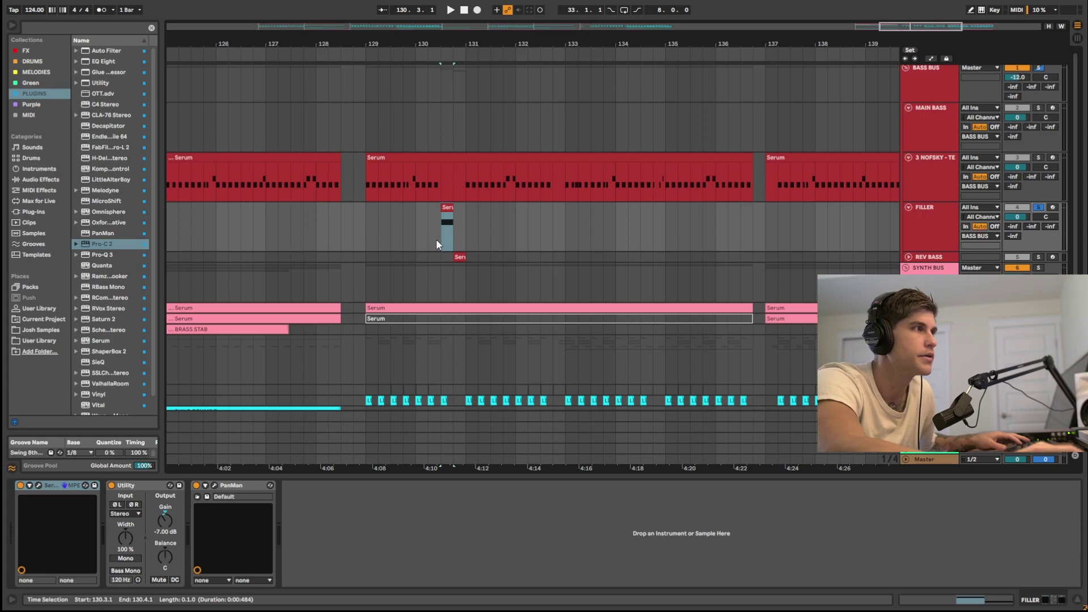
pyautogui.press('space')
pyautogui.scroll(4, 441, 237)
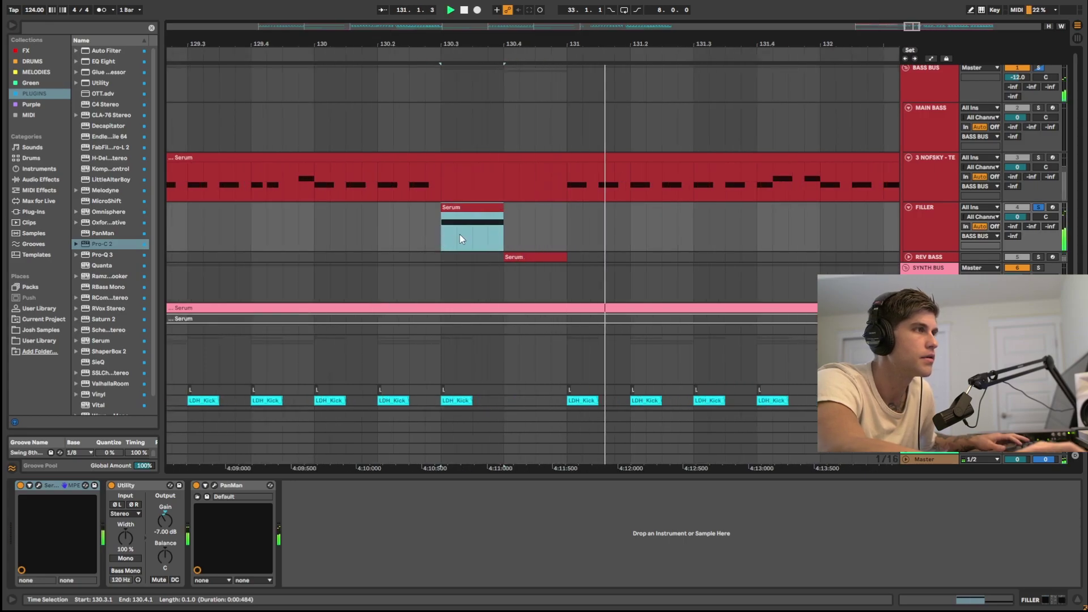
pyautogui.press('space')
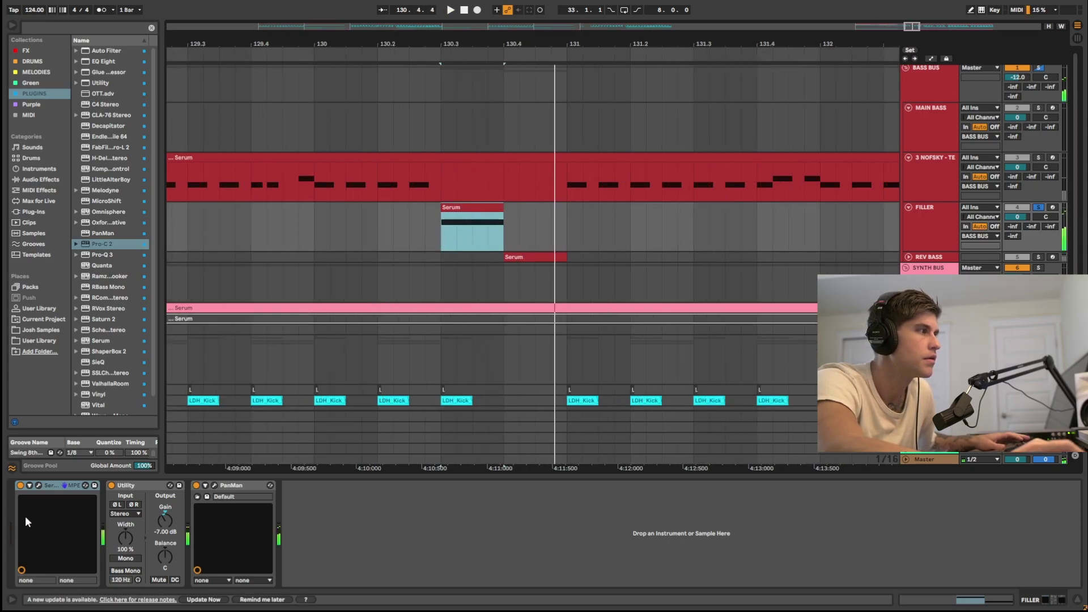
# Step: Examine the oscillator and effects settings of the FILLER track's Serum patch and close its window
pyautogui.click(38, 485)
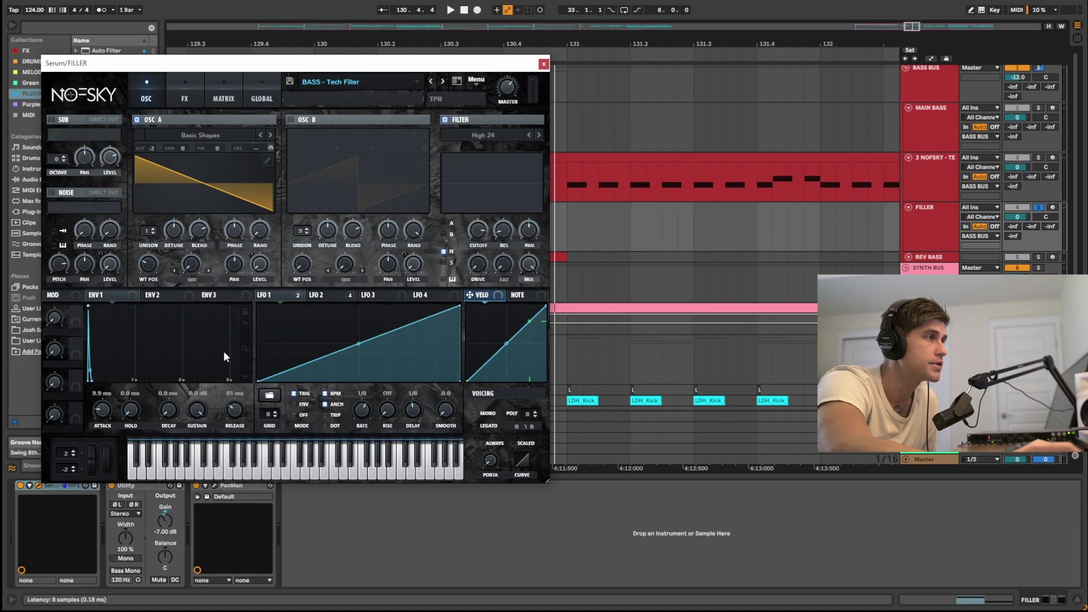
pyautogui.click(184, 91)
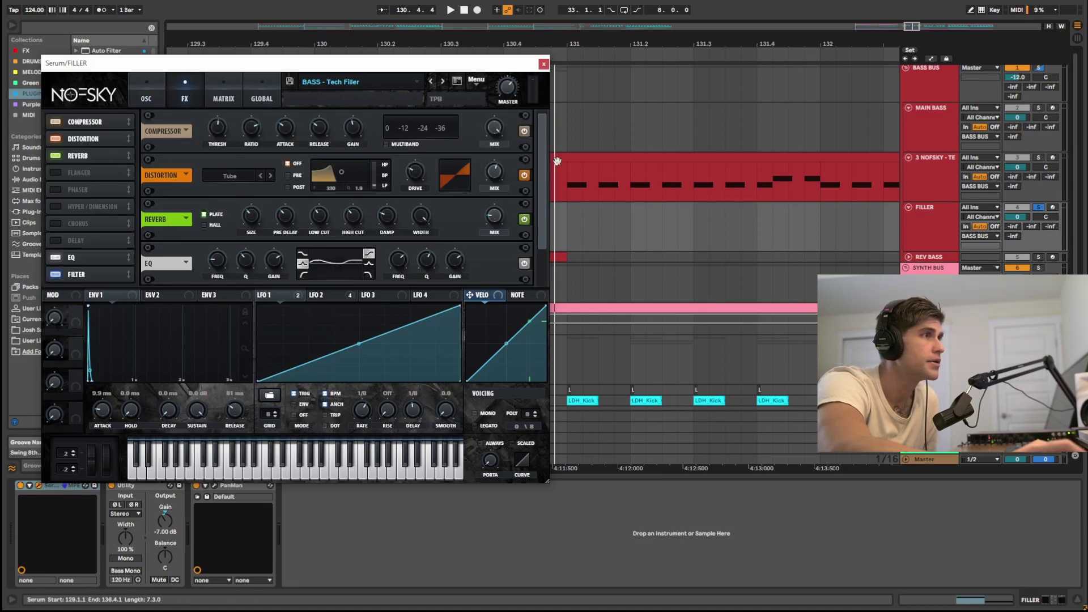
pyautogui.click(543, 64)
# Step: Unfold the REV BASS track, solo it along with FILLER, and play both from 130.3
pyautogui.click(908, 257)
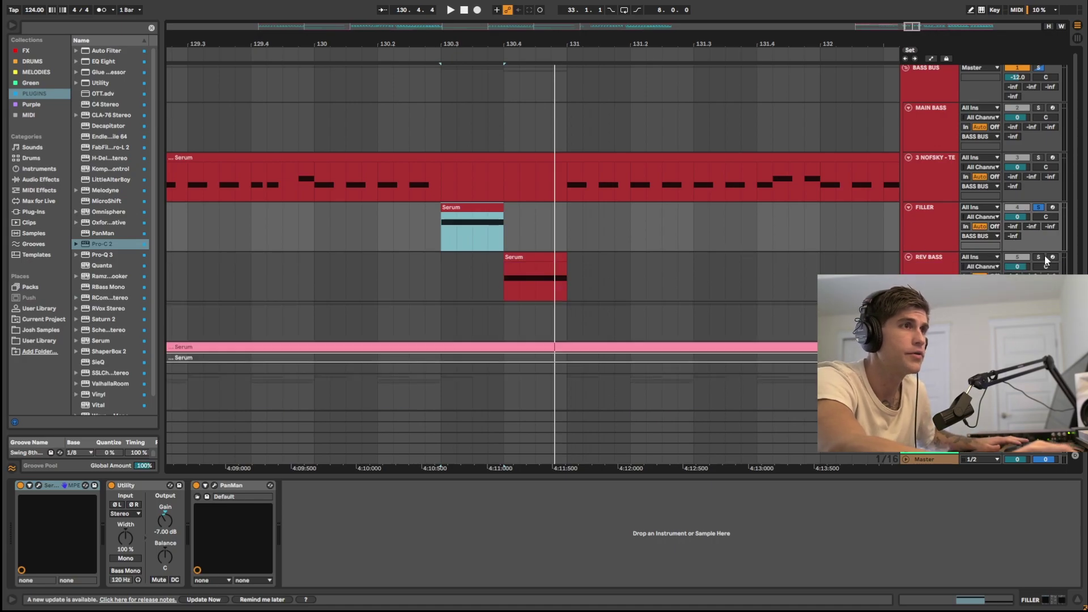
pyautogui.click(1038, 257)
pyautogui.click(442, 261)
pyautogui.press('space')
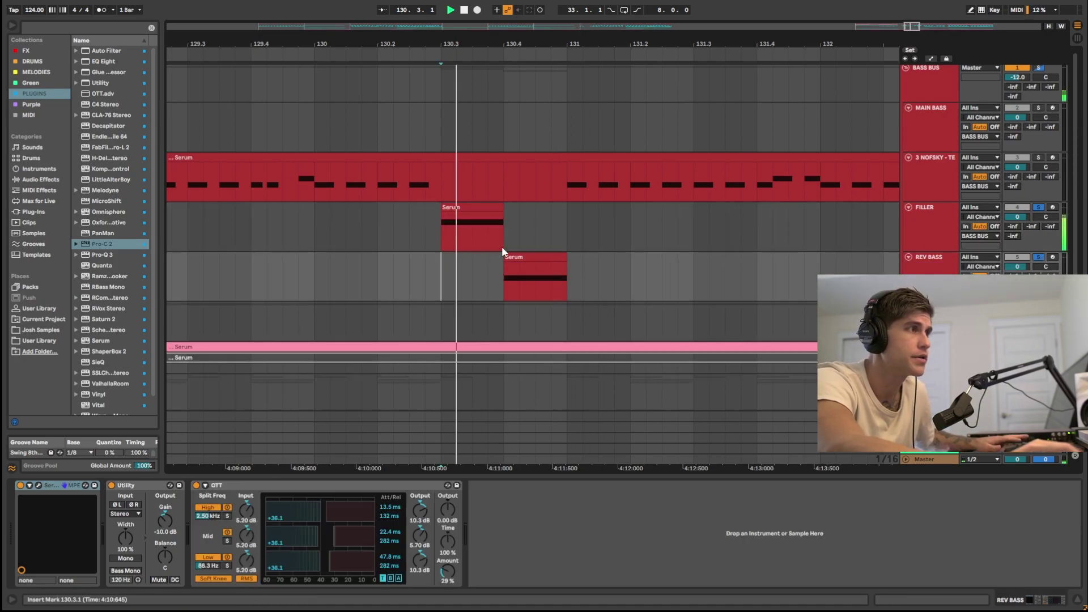
pyautogui.press('space')
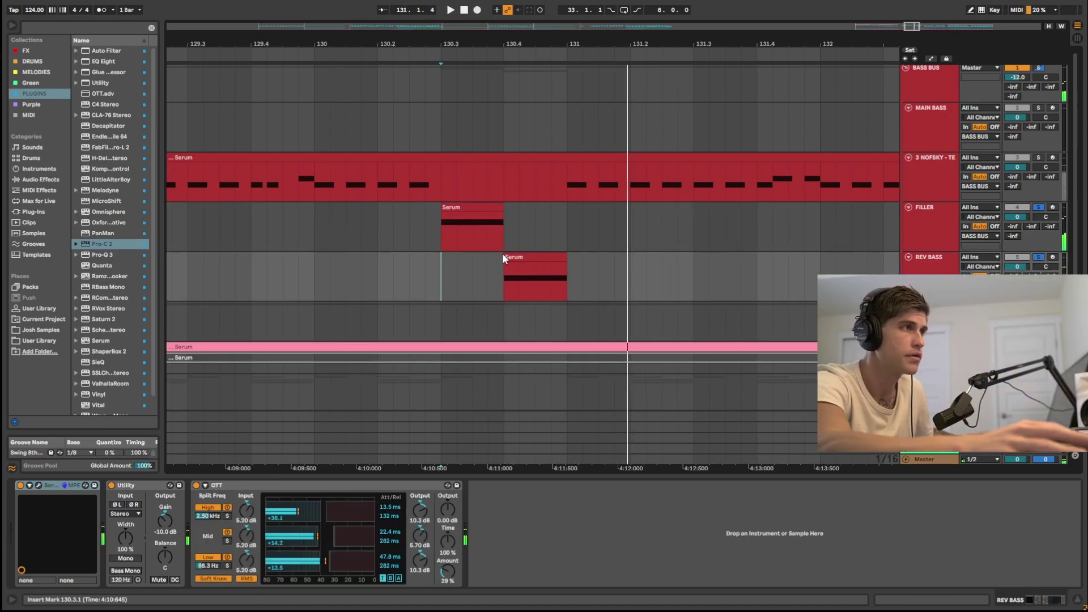
# Step: Examine the oscillator and effects settings of the REV BASS track's Serum patch and close its window
pyautogui.click(557, 254)
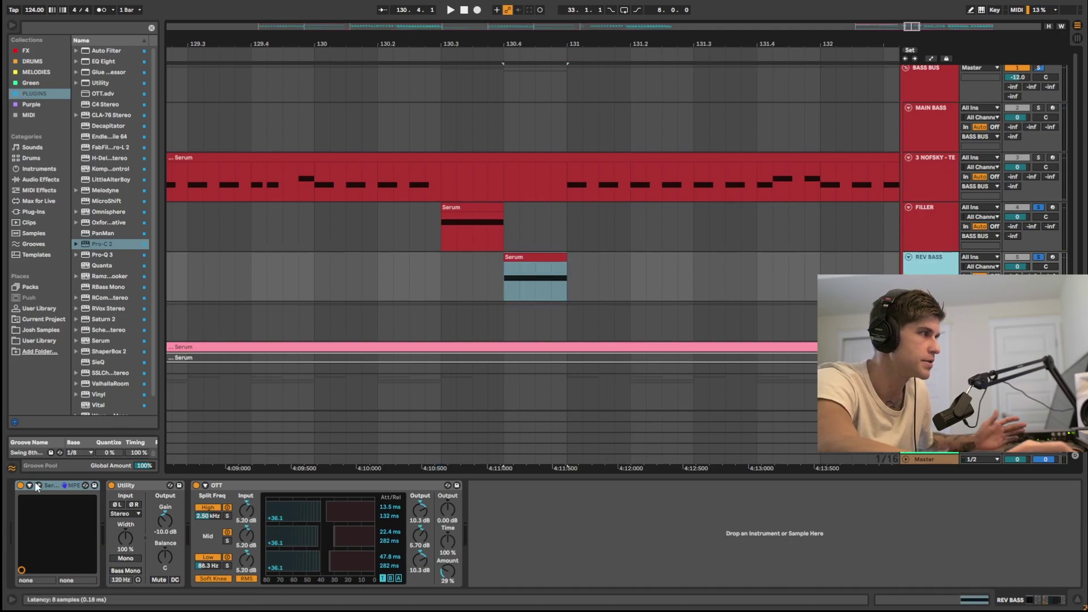
pyautogui.click(39, 486)
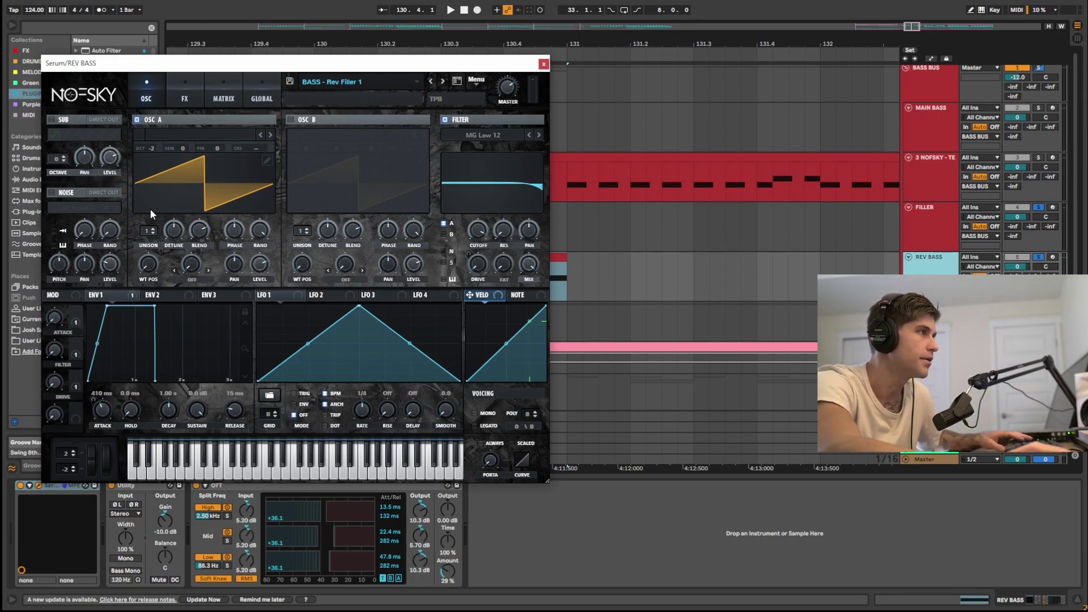
pyautogui.click(187, 89)
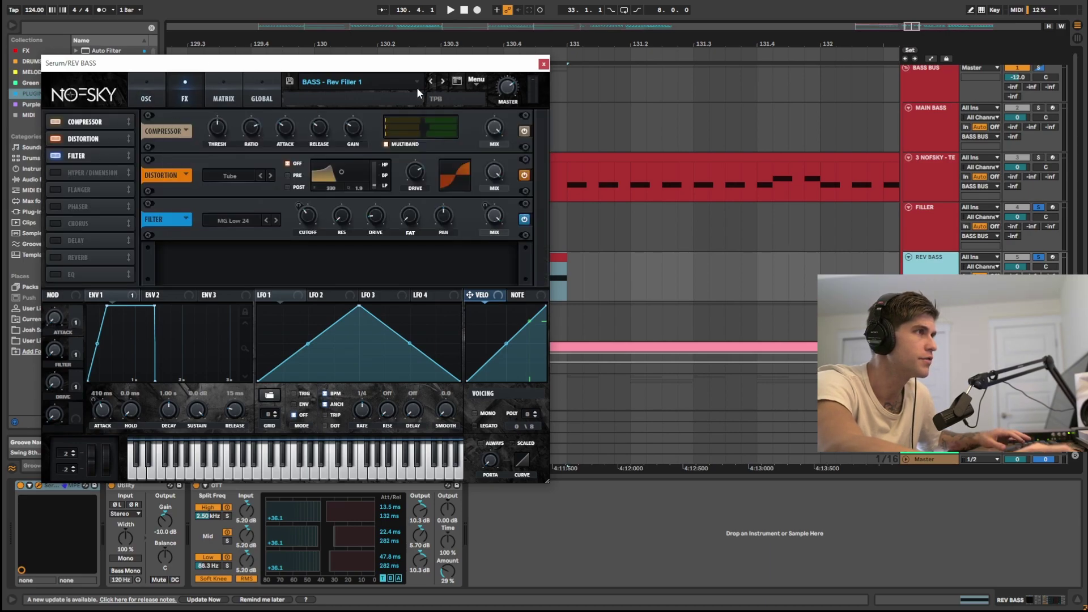
pyautogui.click(544, 64)
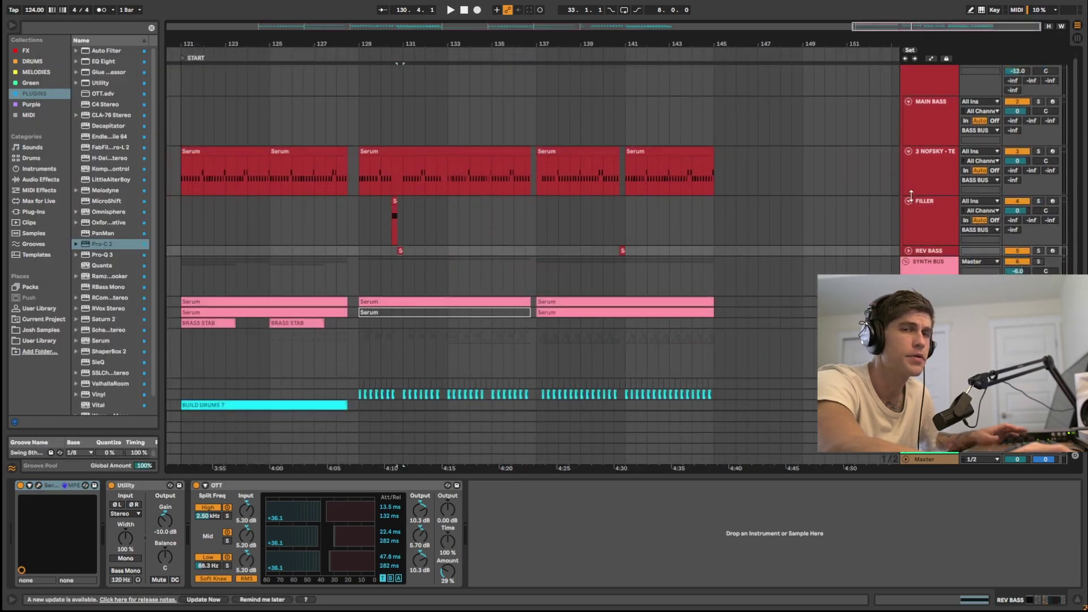
# Step: Fold the bass tracks, unfold the LOST and BRASS STAB tracks, and examine their clips across the arrangement
pyautogui.click(909, 200)
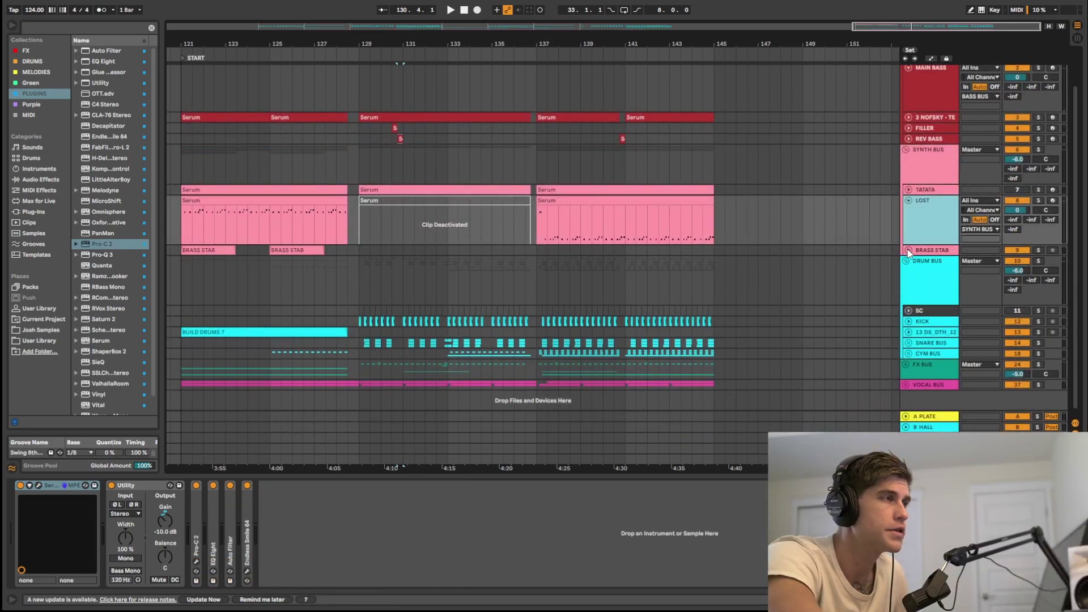
pyautogui.click(909, 252)
pyautogui.hscroll(-5, 408, 297)
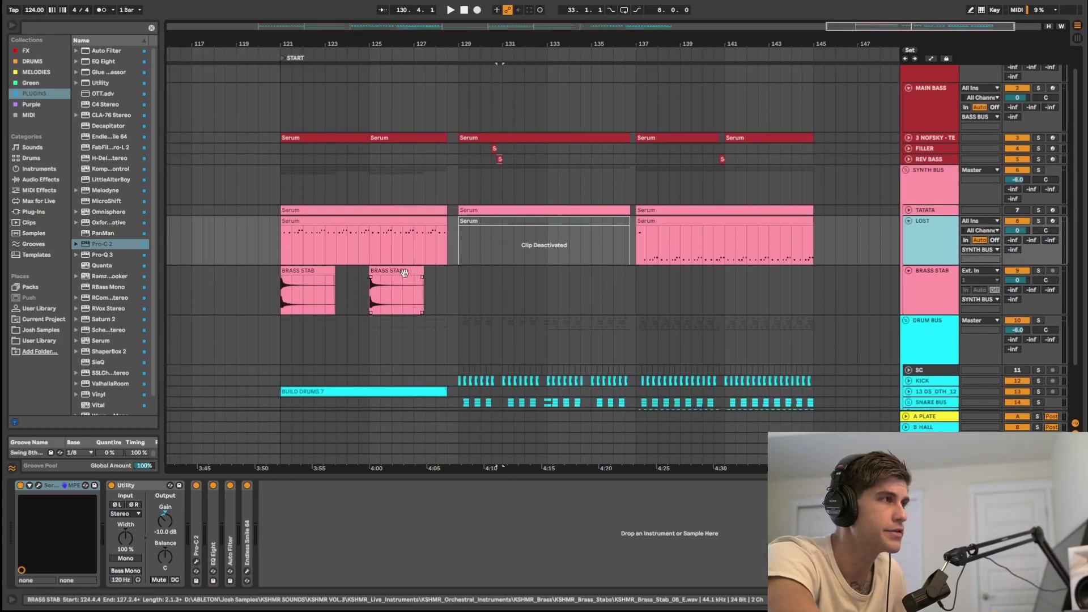
pyautogui.moveTo(264, 301); pyautogui.dragTo(836, 228)
pyautogui.click(868, 240)
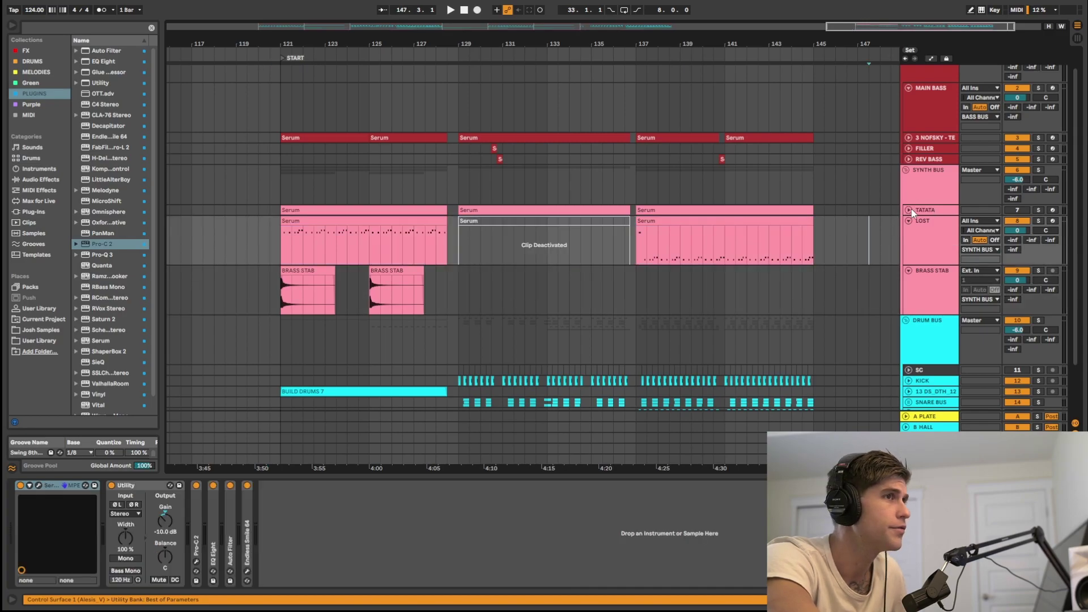
# Step: Unfold the TATATA track, examine its clips from 120.3 to 145.3, and fold the LOST and BRASS STAB tracks
pyautogui.click(909, 210)
pyautogui.moveTo(267, 229); pyautogui.dragTo(827, 229)
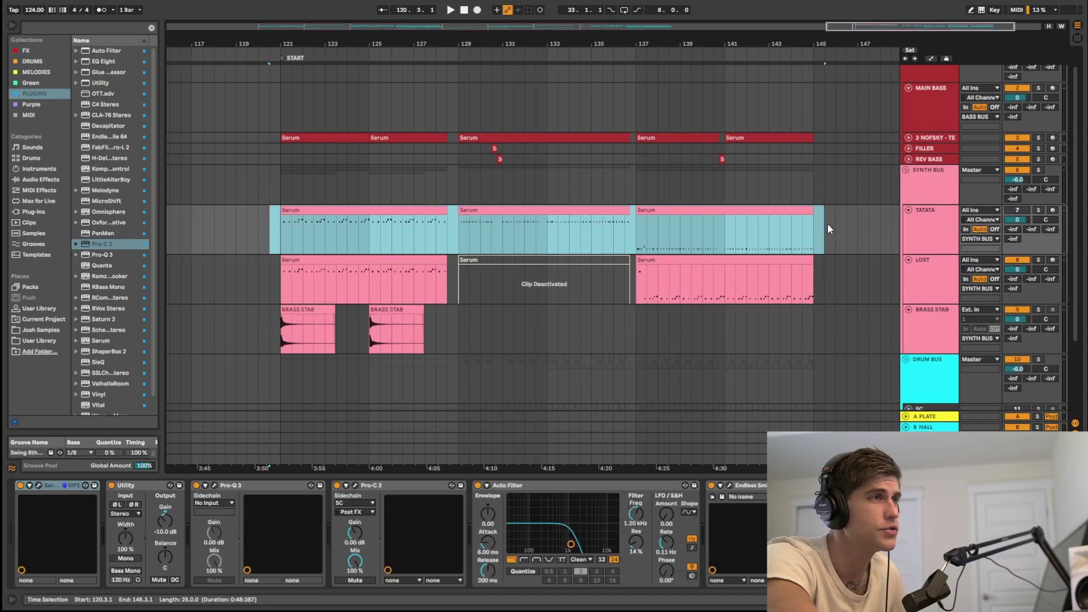
pyautogui.click(828, 229)
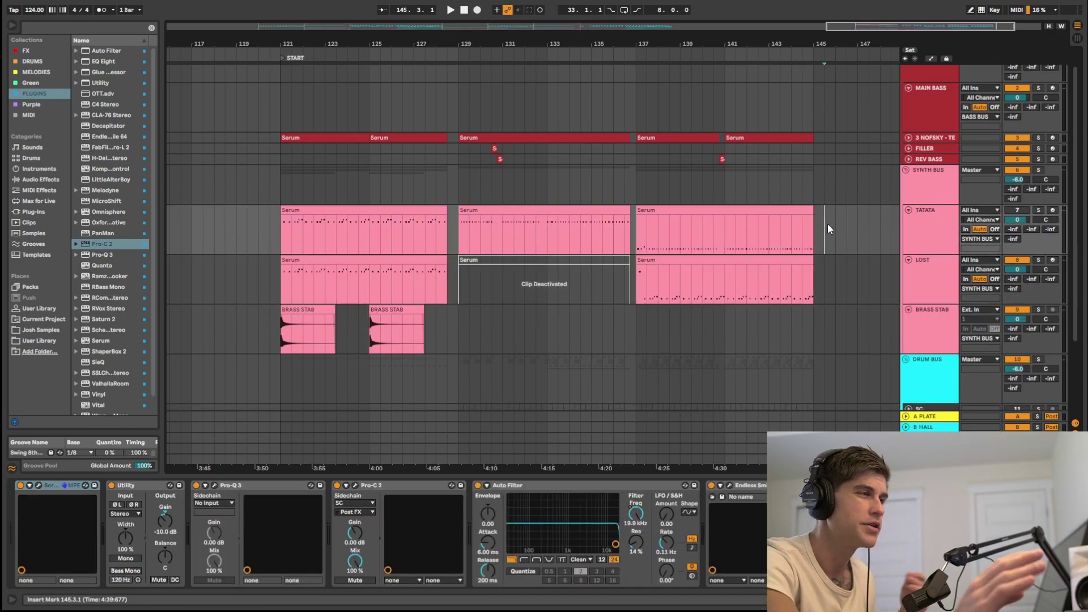
pyautogui.click(908, 260)
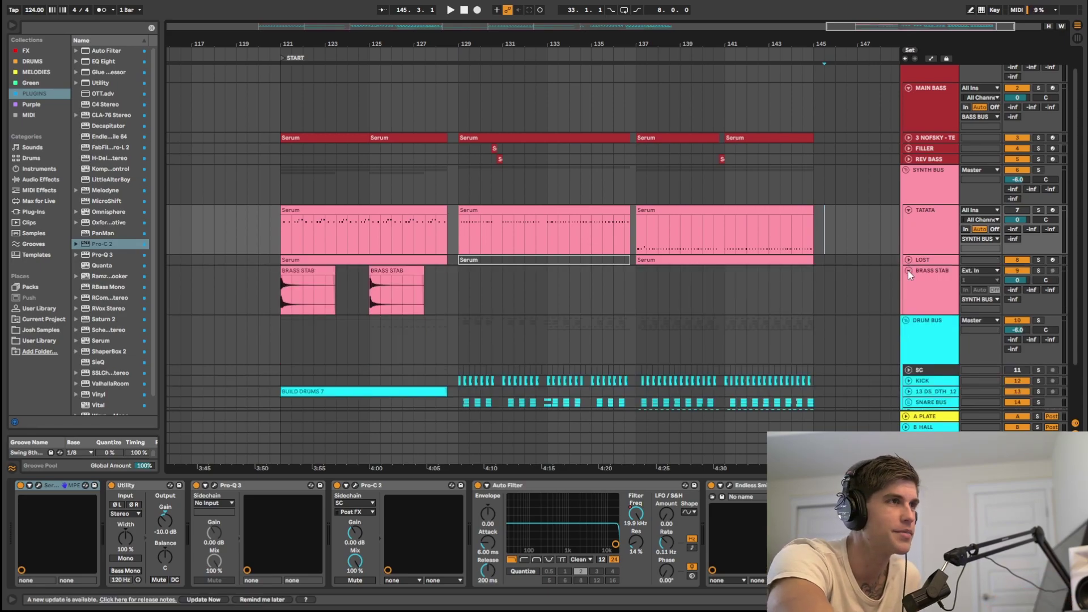
pyautogui.click(909, 271)
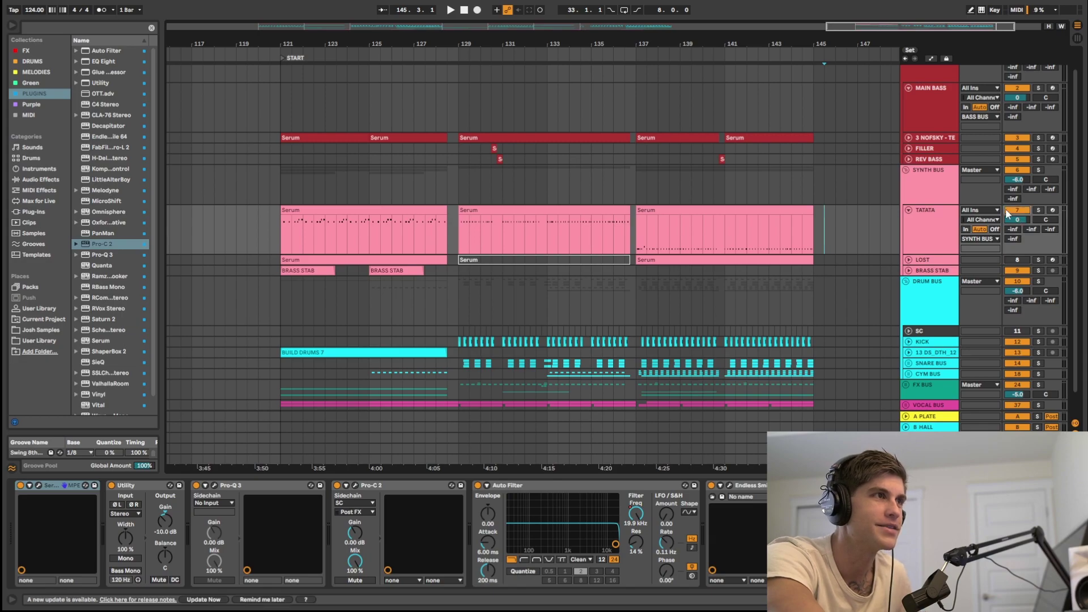
# Step: Play the arrangement from 128.1 and again from 136.4 with TATATA active and LOST deactivated
pyautogui.click(441, 230)
pyautogui.press('space')
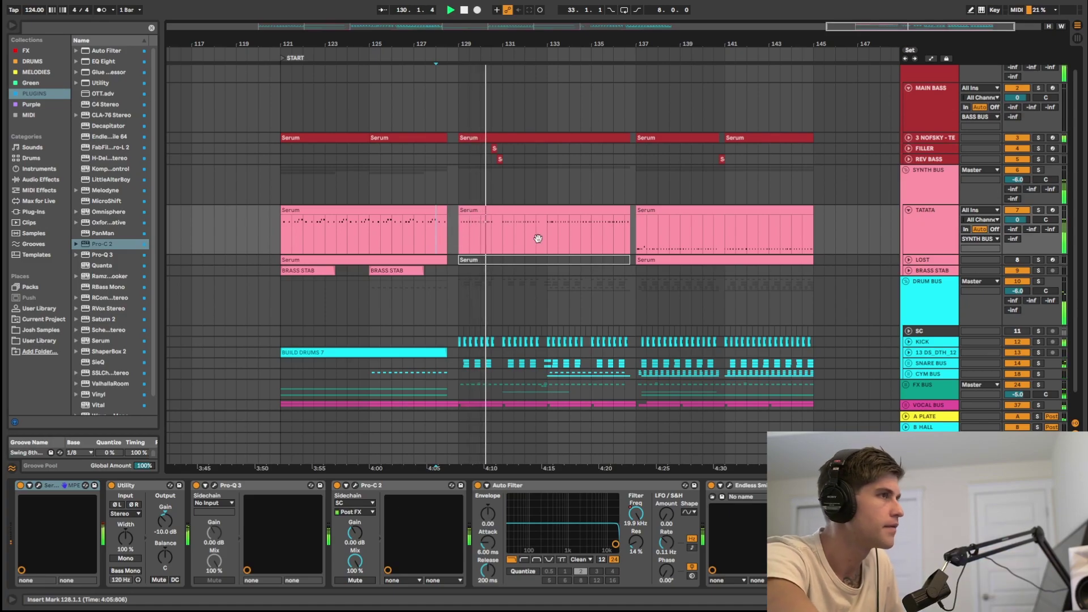
pyautogui.hscroll(2, 518, 241)
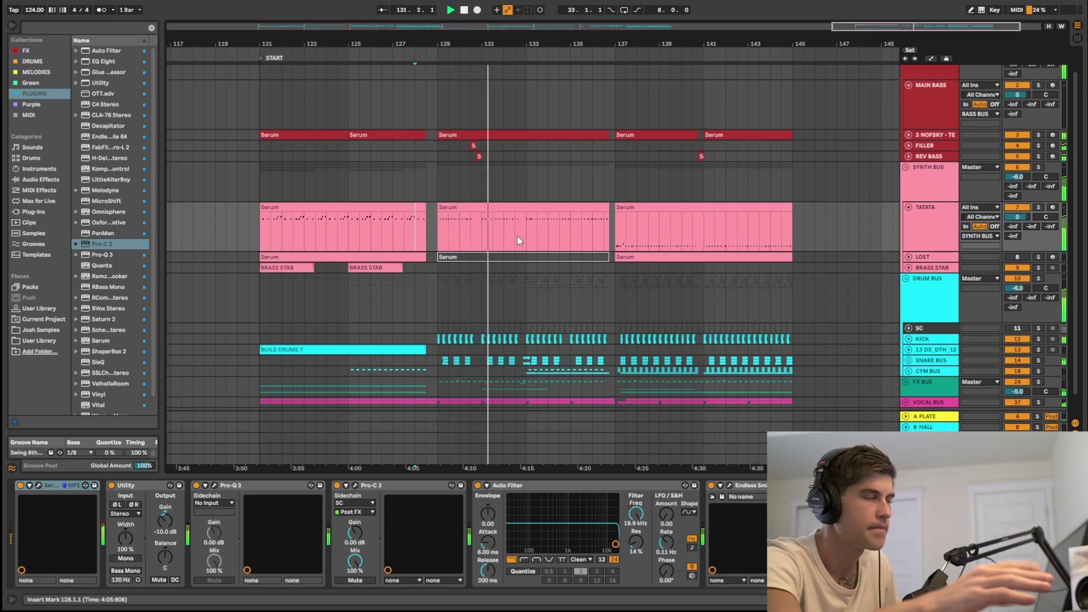
pyautogui.click(610, 227)
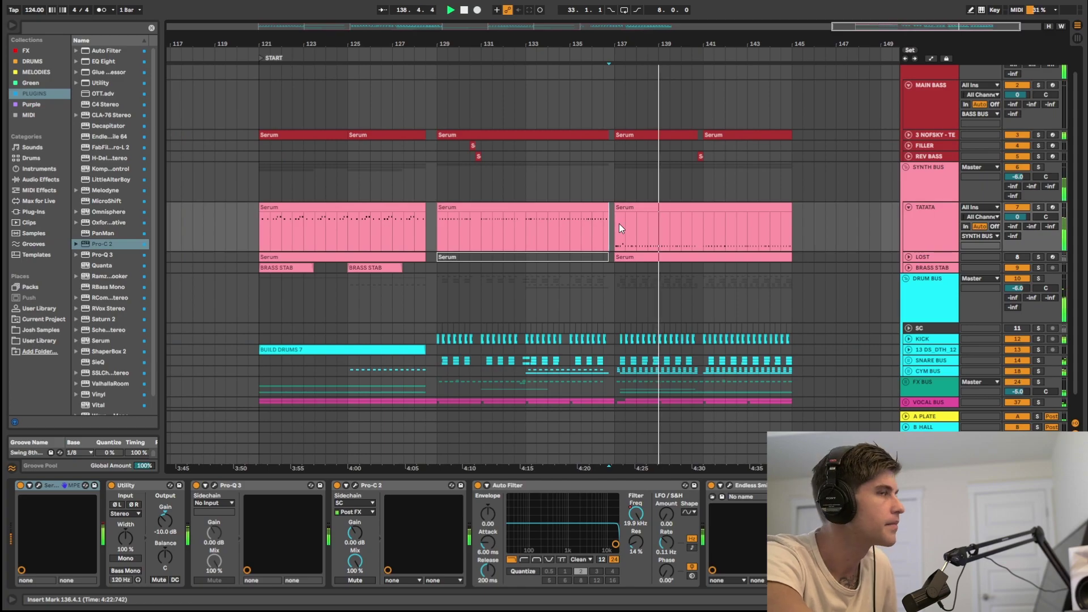
pyautogui.press('space')
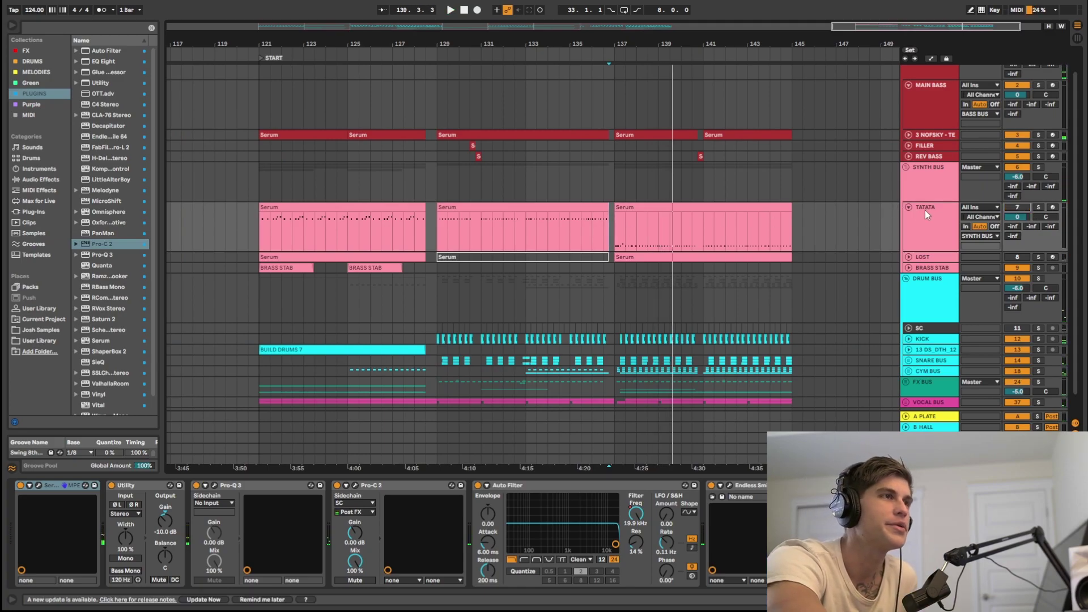
# Step: Fold TATATA, unfold LOST, and play from 137.1 with TATATA deactivated and LOST active
pyautogui.click(909, 206)
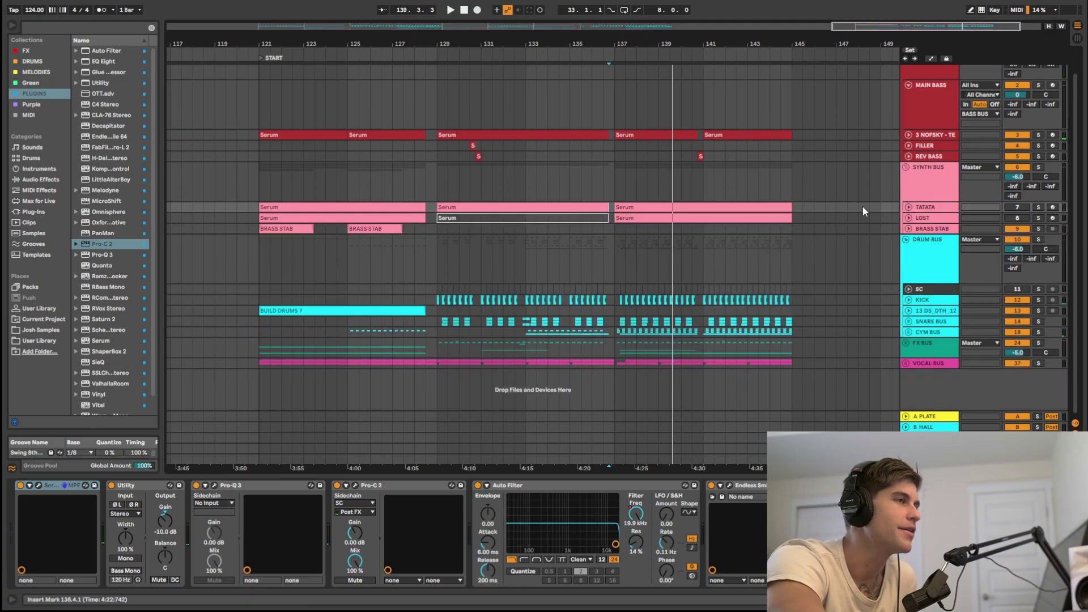
pyautogui.click(909, 219)
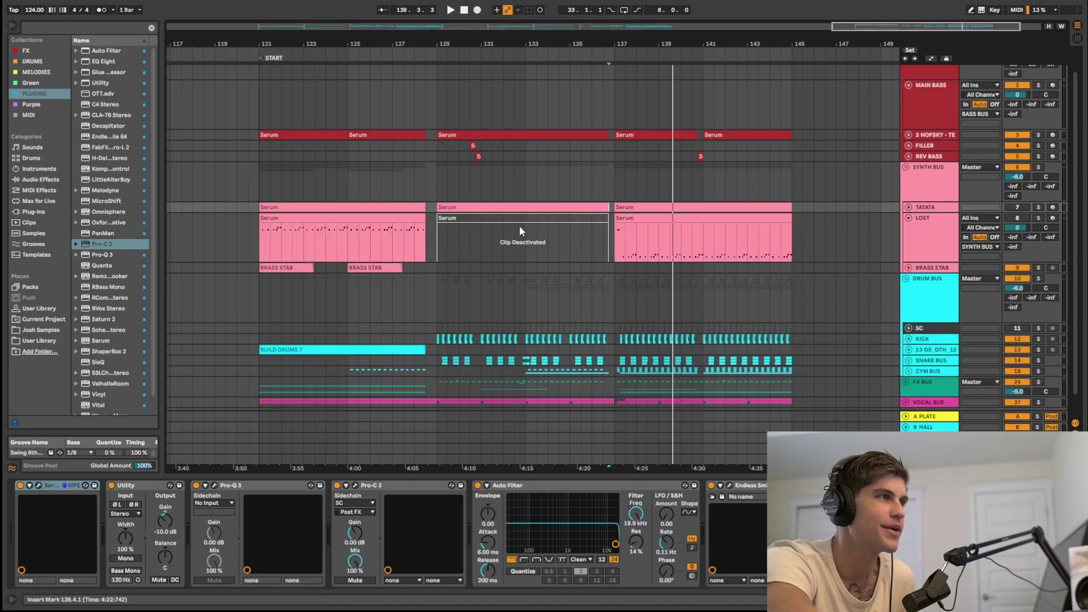
pyautogui.click(611, 237)
pyautogui.press('+')
pyautogui.press('space')
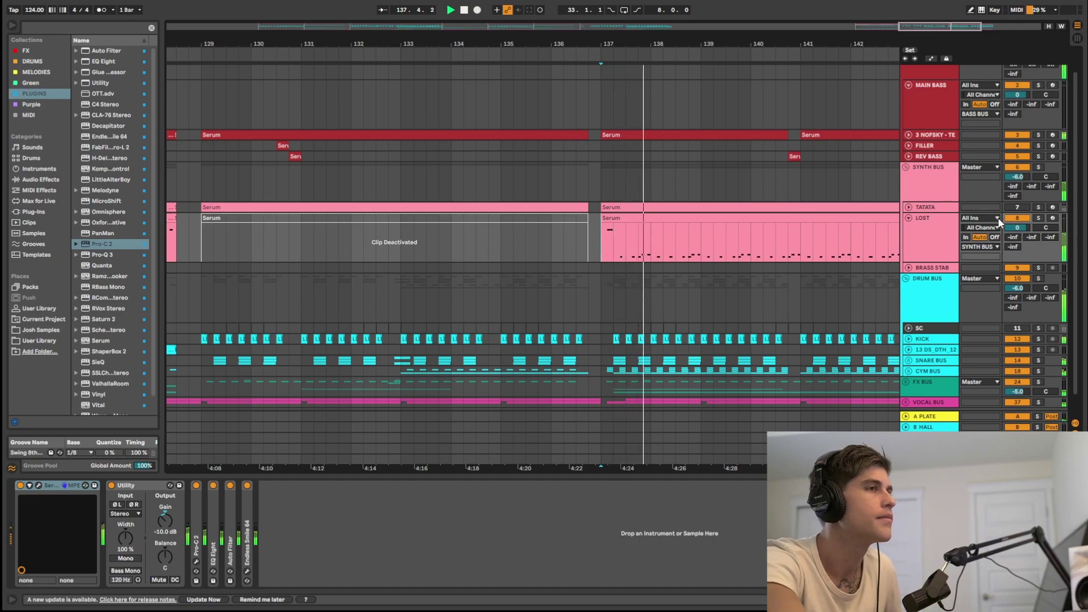
# Step: Solo the LOST track and play its clip from 137.1
pyautogui.press('-')
pyautogui.press('space')
pyautogui.click(1039, 218)
pyautogui.press('space')
pyautogui.scroll(3, 792, 242)
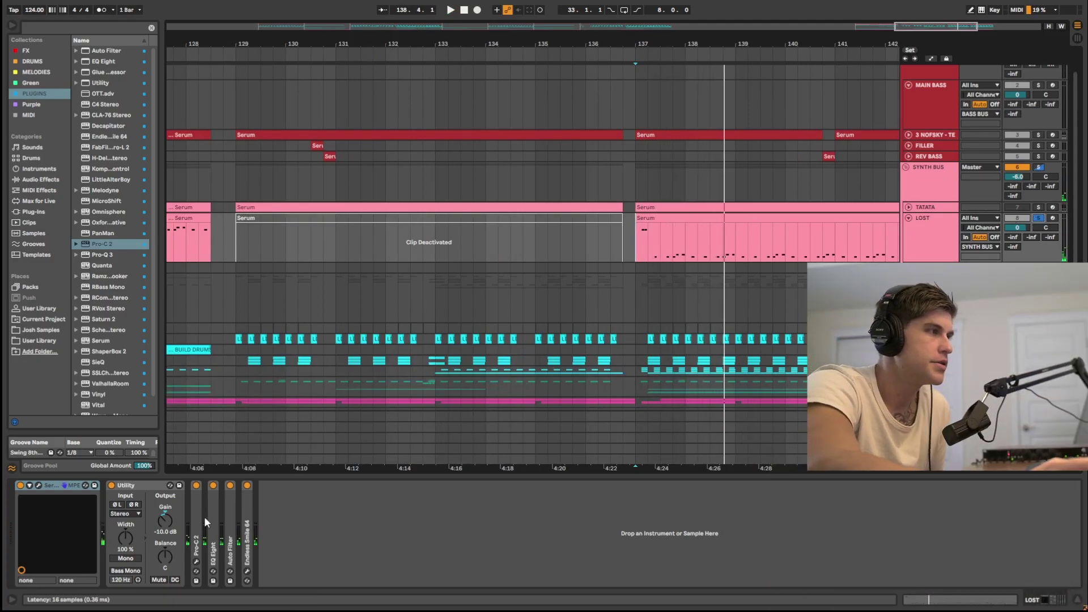
# Step: Expand the Pro-C 2, EQ Eight and Auto Filter devices on the LOST track to examine their settings
pyautogui.doubleClick(196, 504)
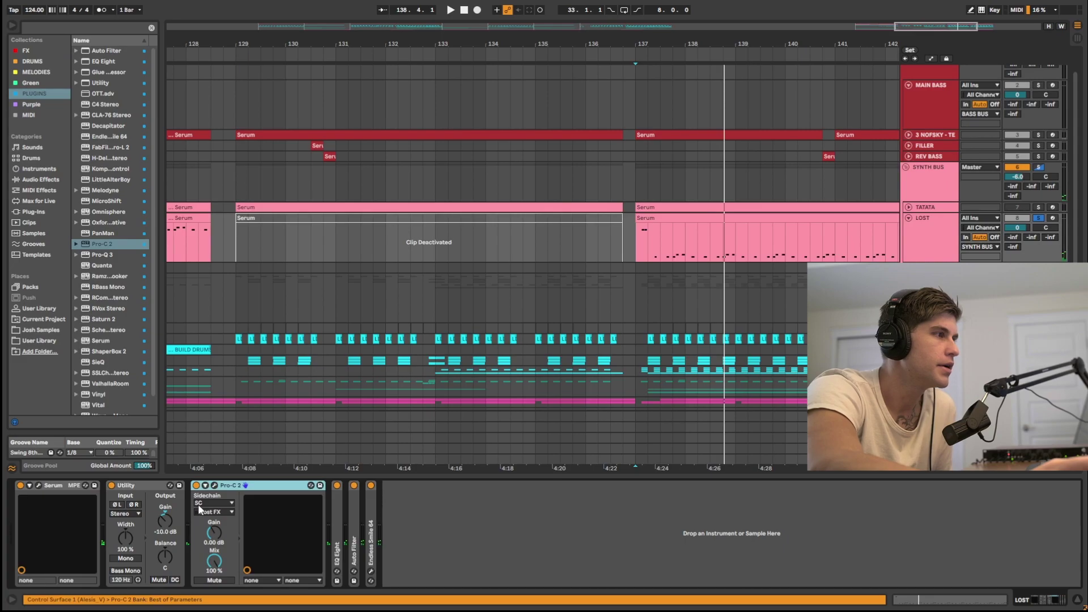
pyautogui.doubleClick(337, 509)
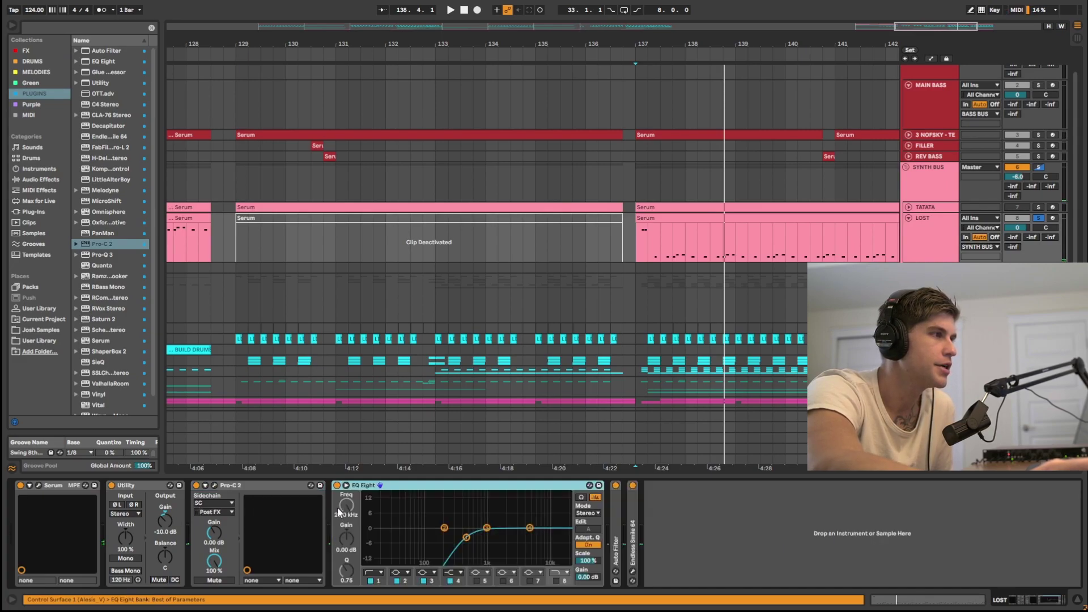
pyautogui.doubleClick(619, 513)
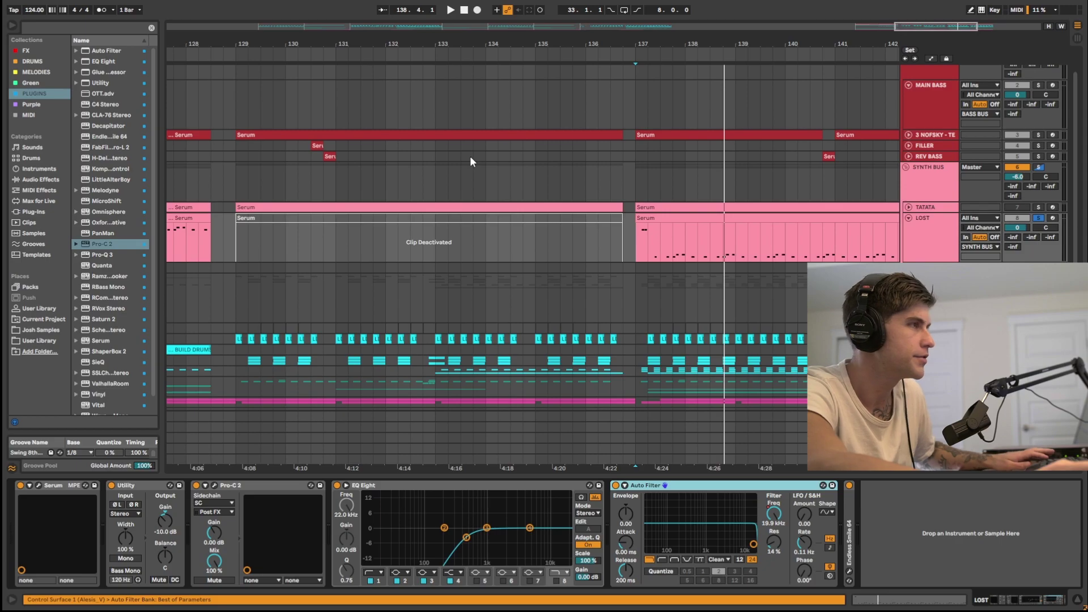
# Step: Play the soloed LOST track from 121.1 and expand its Endless Smile 64 device
pyautogui.scroll(-3, 471, 155)
pyautogui.click(178, 237)
pyautogui.press('space')
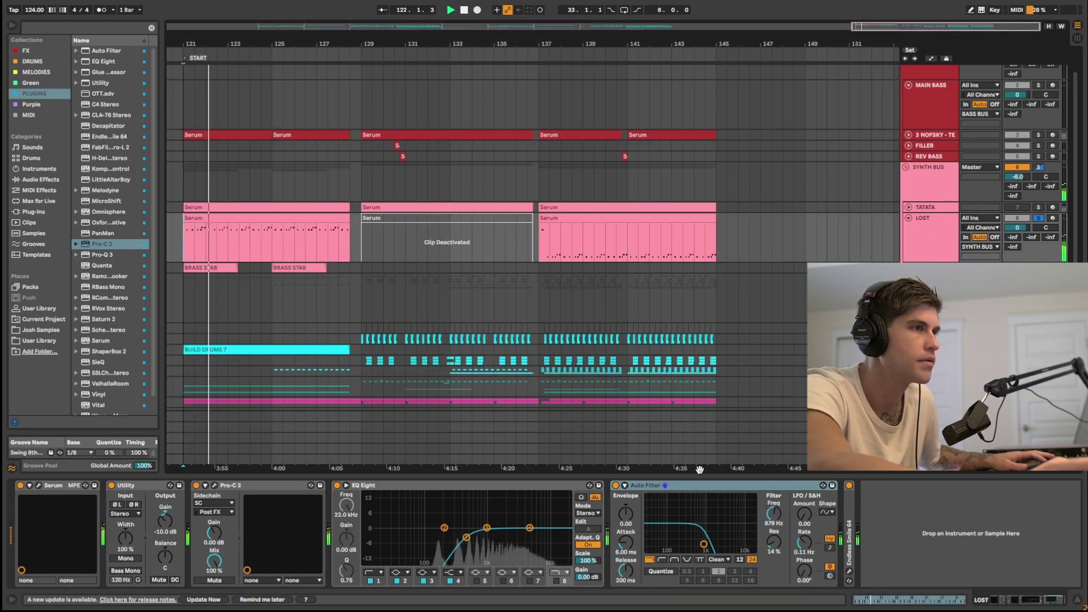
pyautogui.moveTo(851, 514); pyautogui.dragTo(850, 514)
pyautogui.press('space')
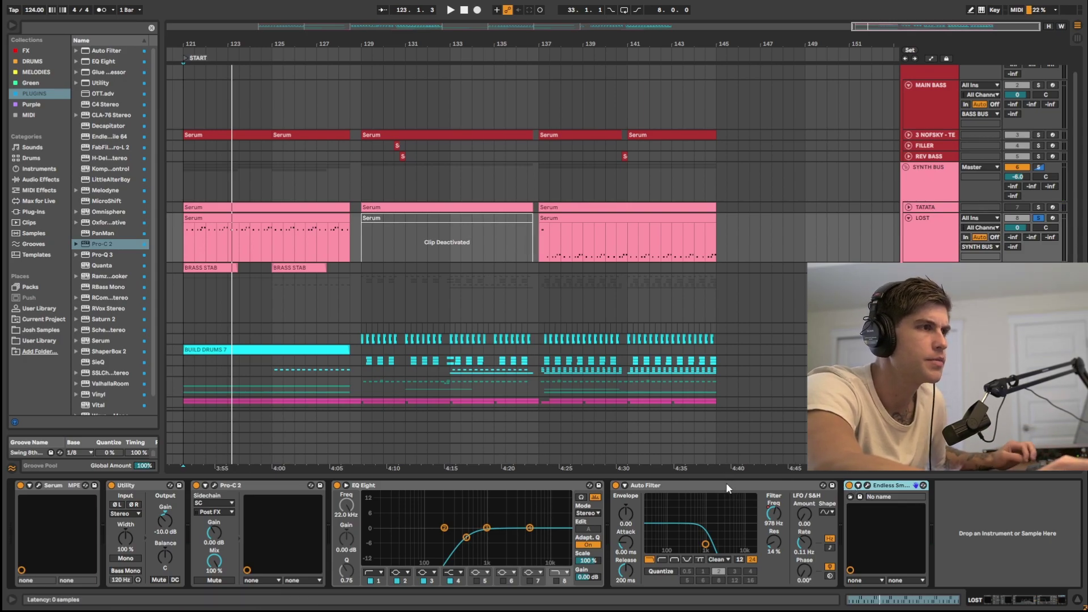
# Step: Collapse the Endless Smile 64, Auto Filter and EQ Eight devices on the LOST track
pyautogui.doubleClick(884, 486)
pyautogui.doubleClick(709, 486)
pyautogui.click(507, 487)
pyautogui.doubleClick(507, 486)
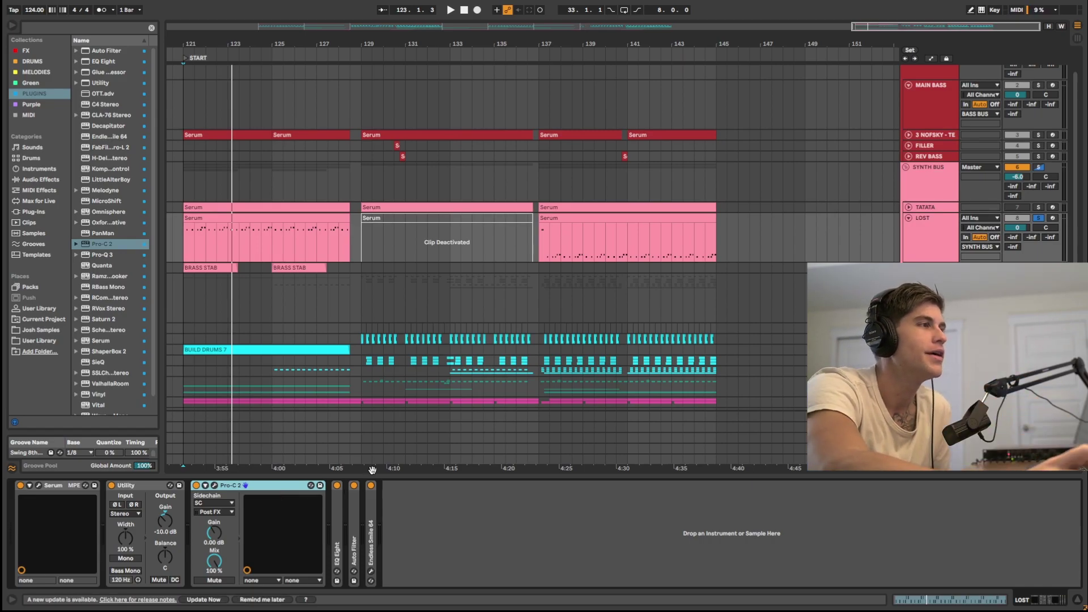
# Step: Unfold the BRASS STAB track, solo it, and play its sample from 121.1
pyautogui.scroll(-1, 413, 341)
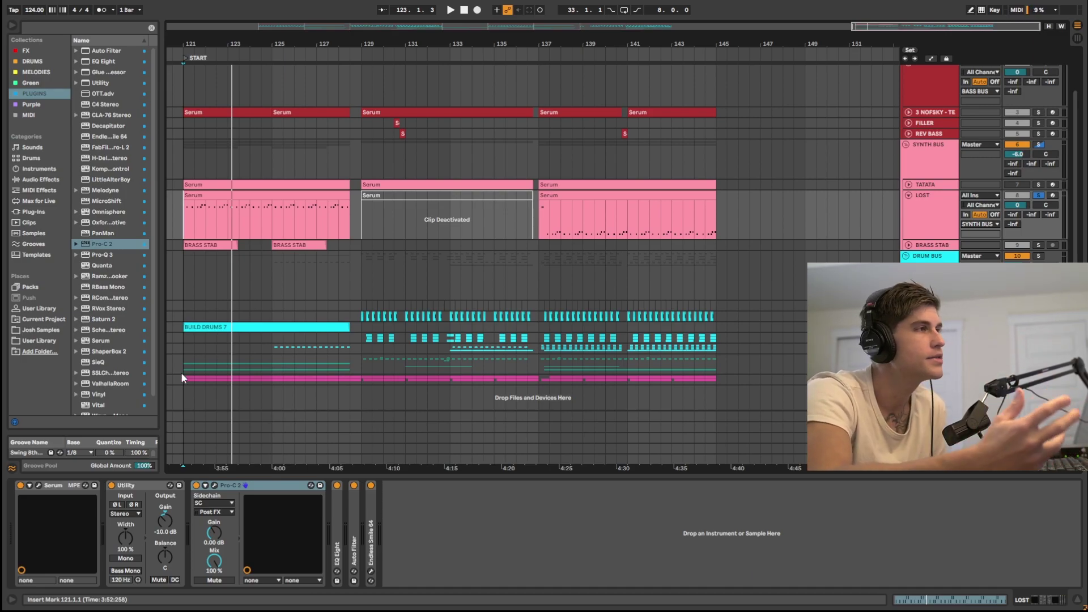
pyautogui.click(208, 377)
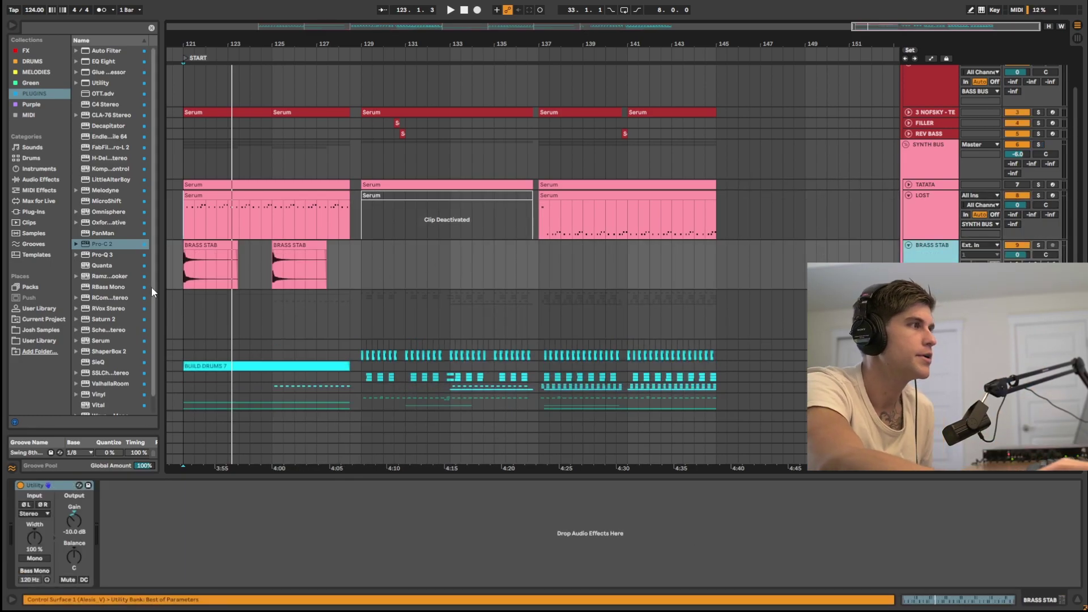
pyautogui.press('s')
pyautogui.press('space')
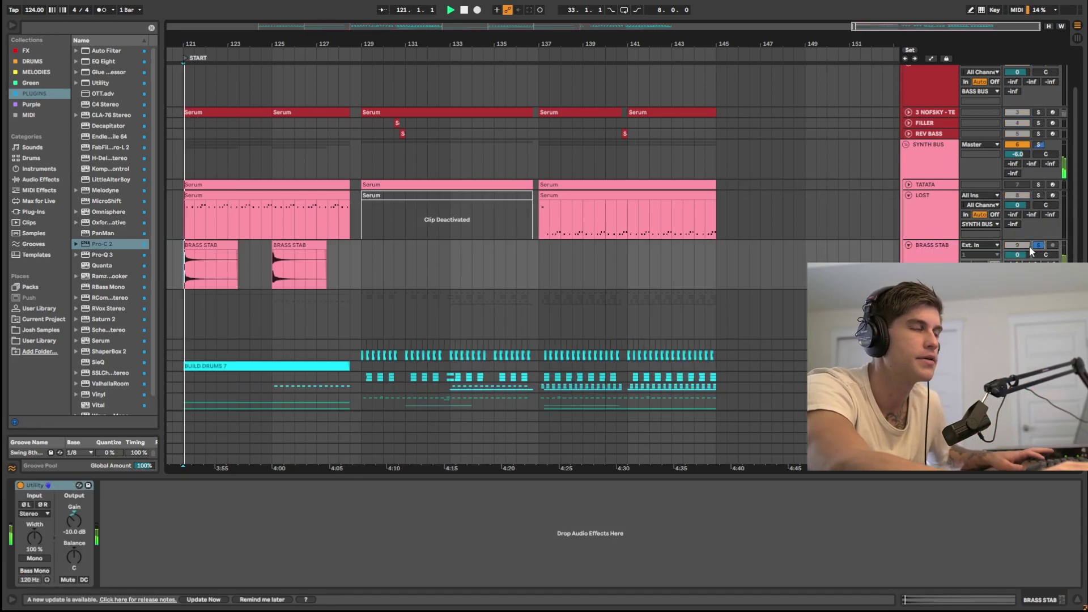
pyautogui.press('space')
# Step: Clear the BRASS STAB solo and fold the BRASS STAB and LOST tracks
pyautogui.press('s')
pyautogui.click(909, 245)
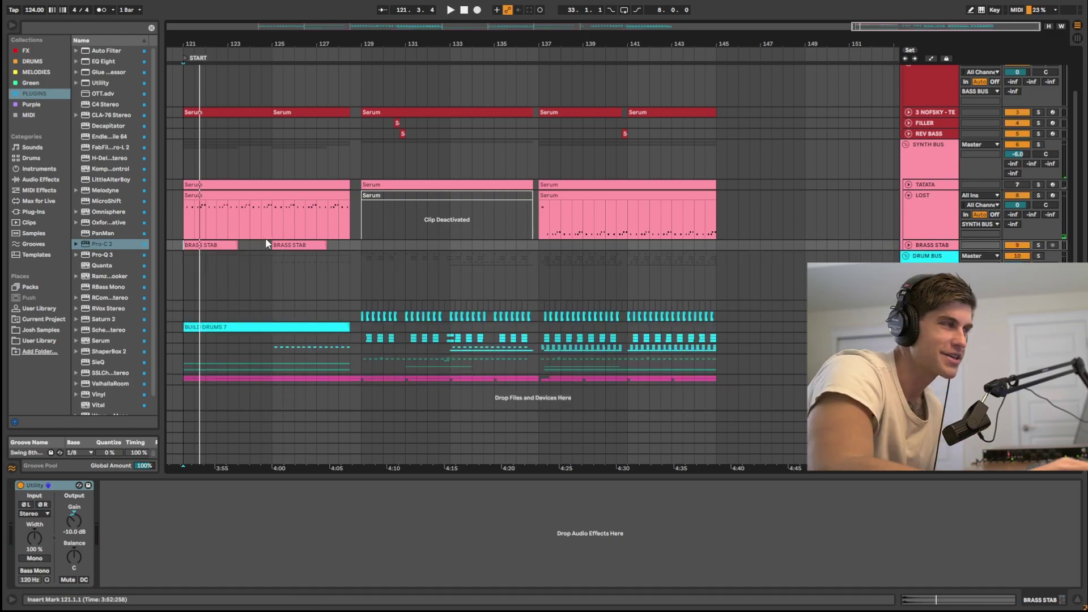
pyautogui.click(908, 195)
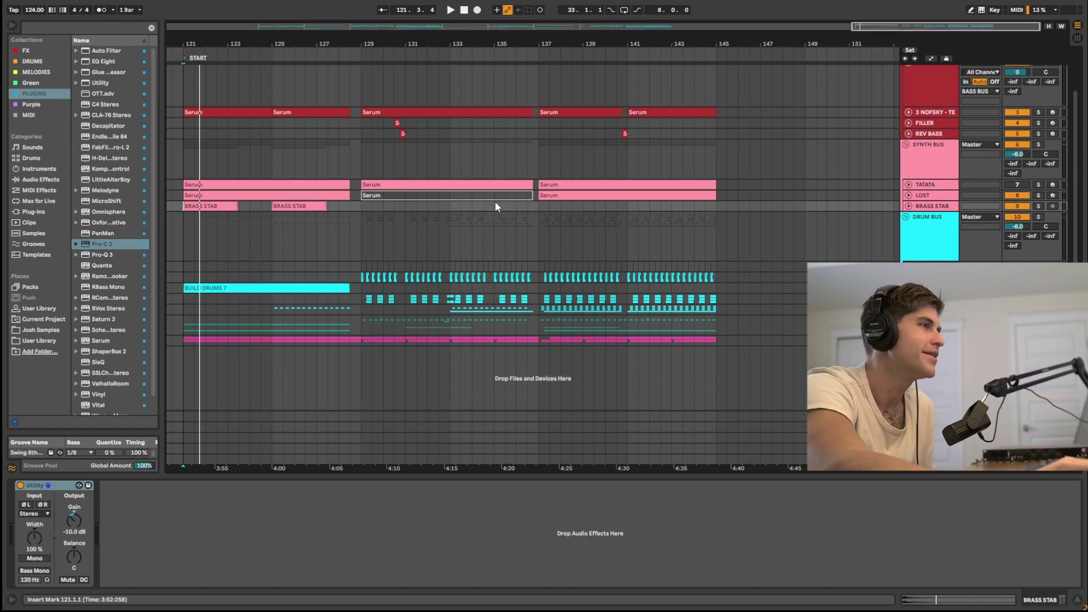
# Step: Unfold and solo the KICK track and play it from 129.1
pyautogui.click(809, 176)
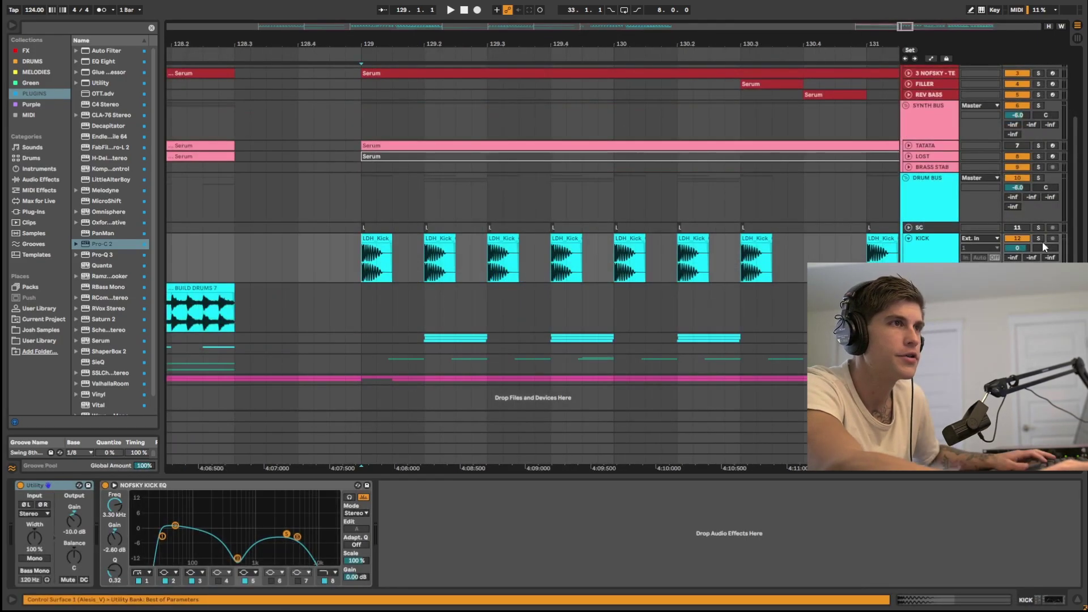
pyautogui.click(1041, 239)
pyautogui.press('space')
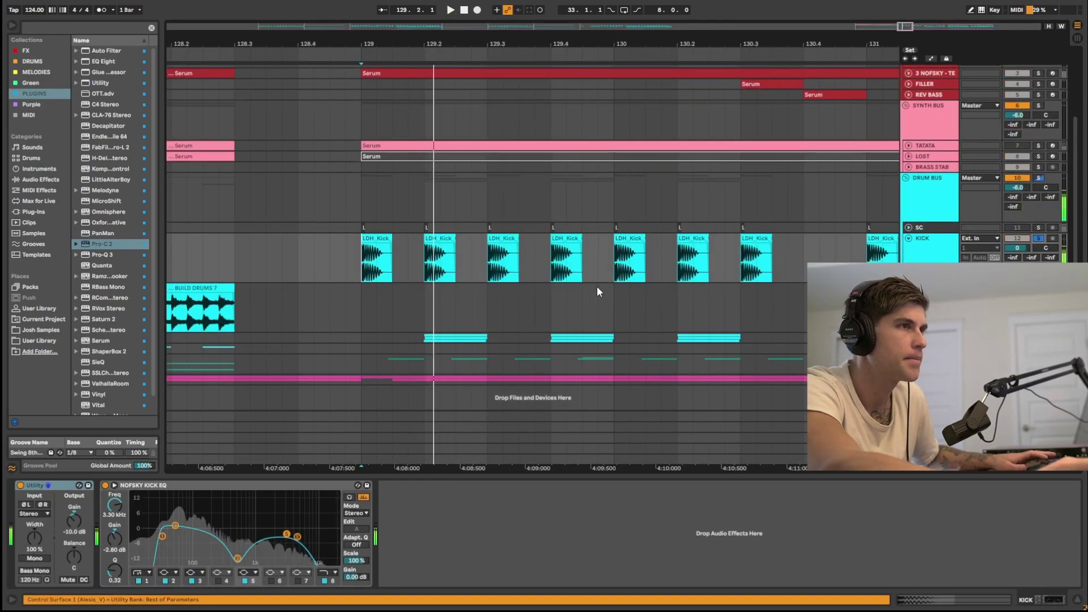
# Step: Open the SNARE BUS group and unfold its snare and two clap tracks to show the waveforms
pyautogui.click(908, 338)
pyautogui.scroll(-3, 493, 328)
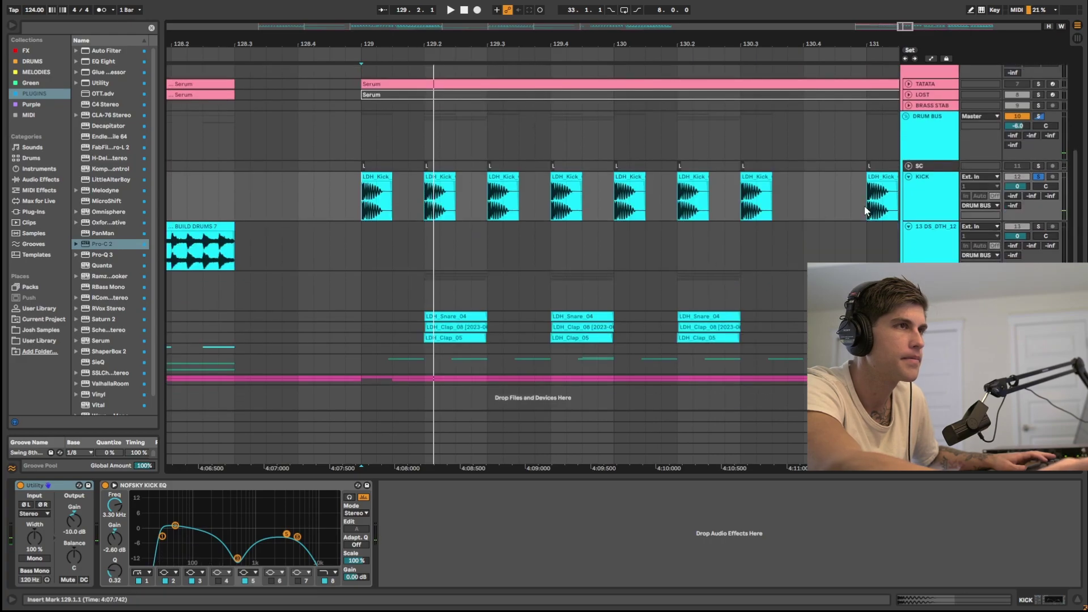
pyautogui.click(908, 316)
pyautogui.scroll(-2, 908, 316)
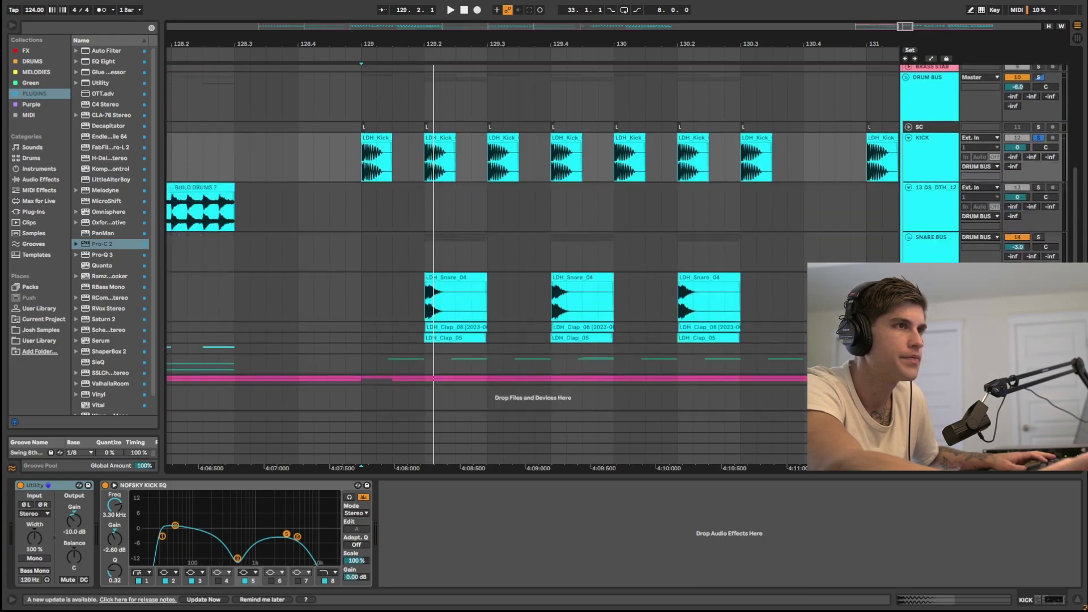
pyautogui.click(909, 327)
pyautogui.scroll(-1, 440, 231)
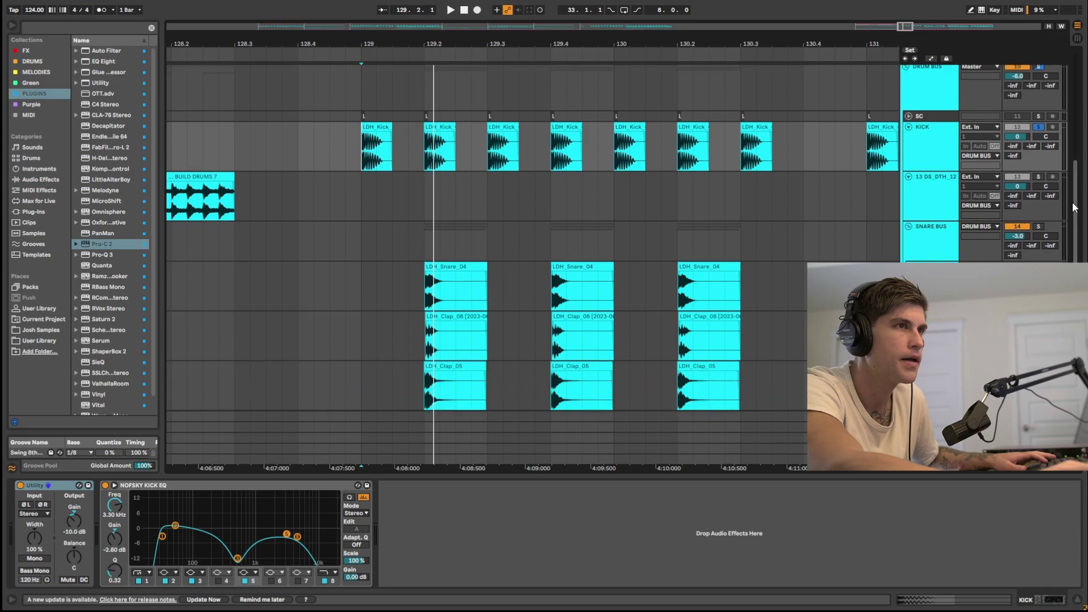
# Step: Solo the SNARE BUS and set the playback start just before the snare hit at 129.2
pyautogui.scroll(-4, 440, 231)
pyautogui.scroll(3, 441, 231)
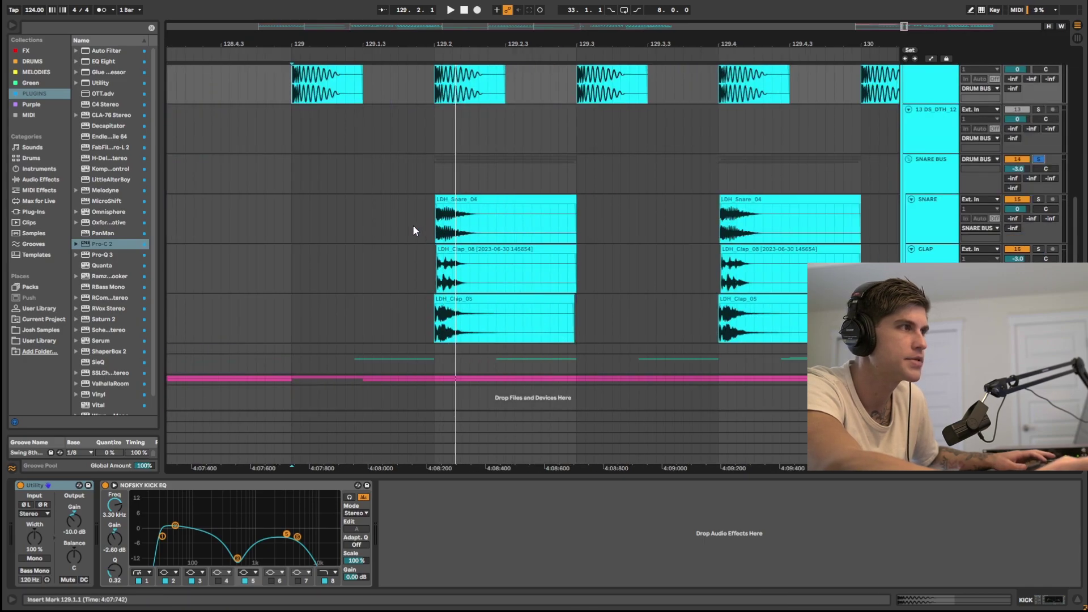
pyautogui.click(416, 227)
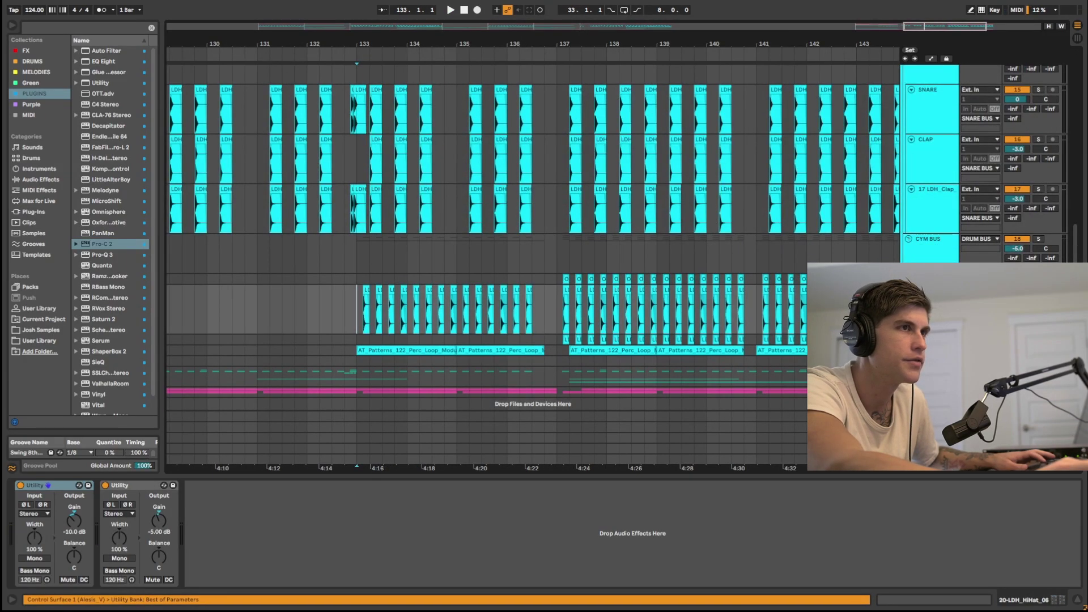
# Step: Play the soloed CYM BUS from 133.1 and unfold the first track in the group
pyautogui.press('space')
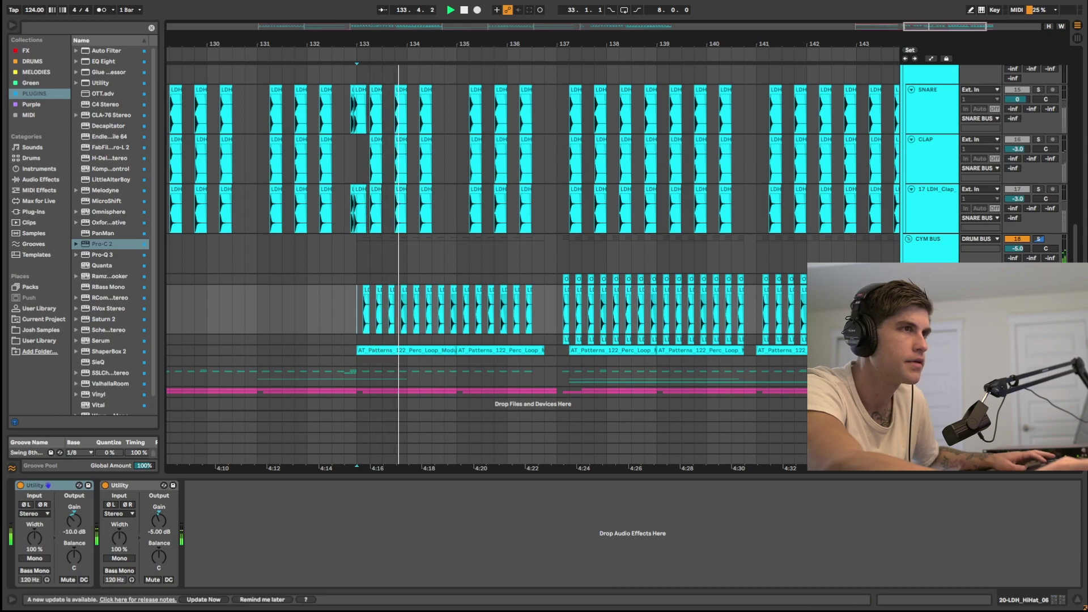
pyautogui.press('space')
pyautogui.click(912, 280)
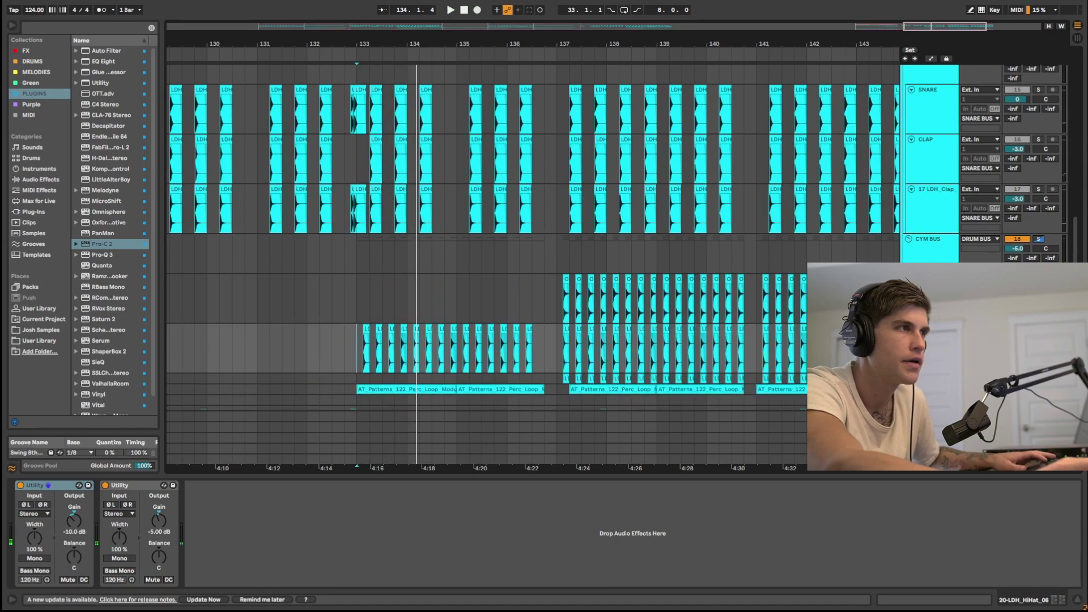
# Step: Play the HIGHHAT track soloed from 137.1
pyautogui.click(559, 292)
pyautogui.press('space')
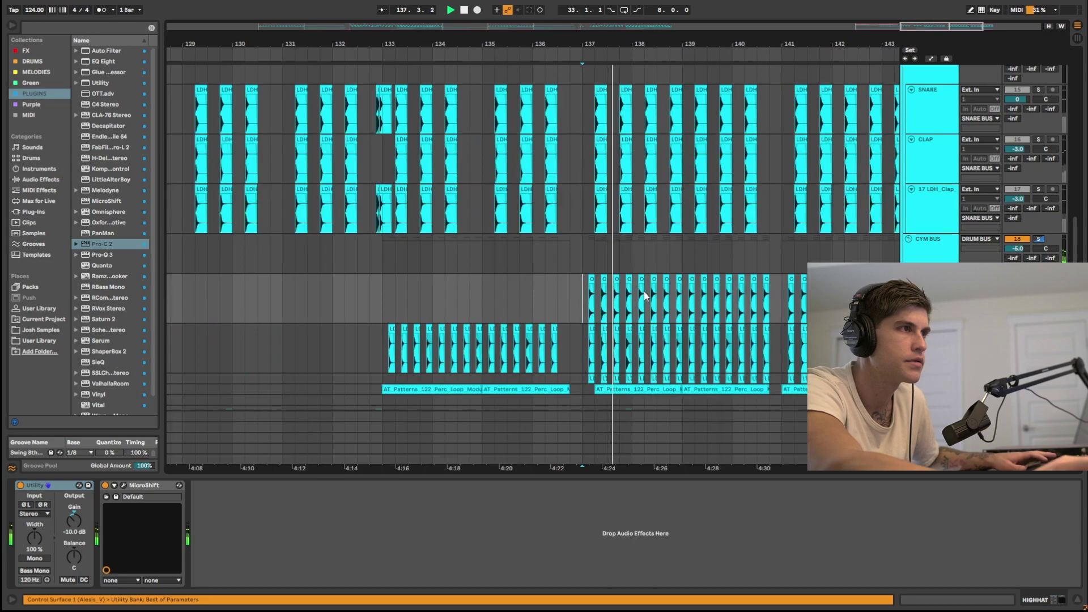
pyautogui.scroll(-3, 642, 295)
pyautogui.press('space')
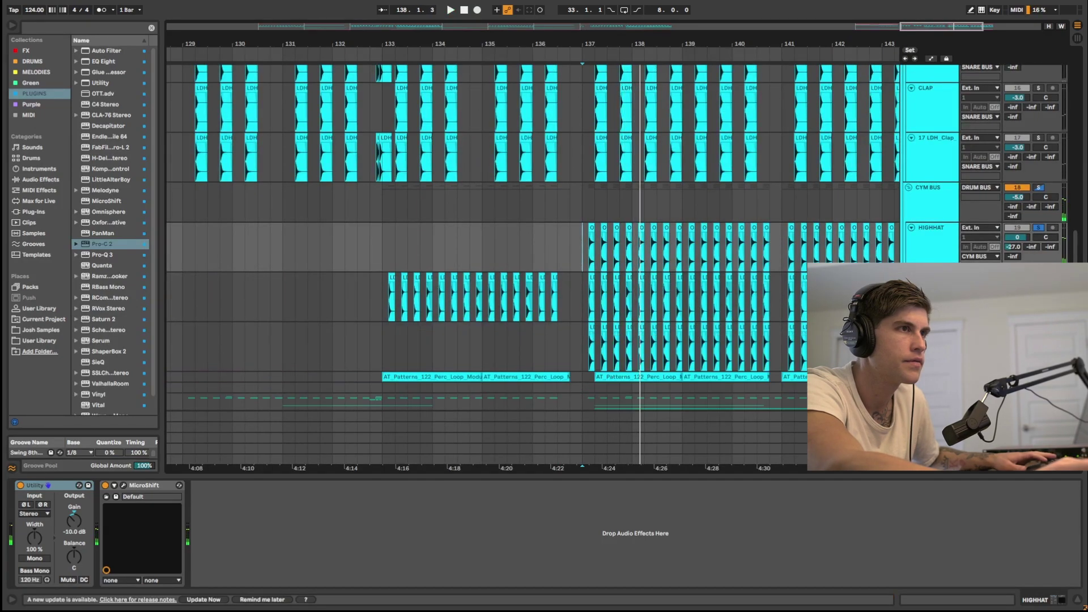
# Step: Play the 21 LDH_HiHat track soloed from 137.1 and unfold the percussion loop track beneath it
pyautogui.click(584, 344)
pyautogui.press('space')
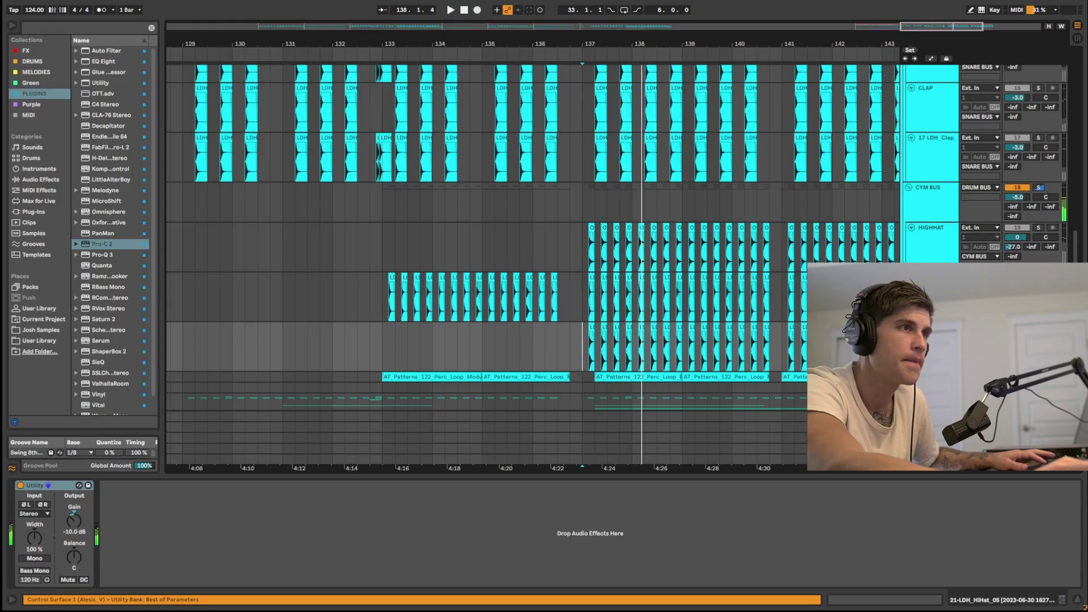
pyautogui.scroll(-3, 626, 289)
pyautogui.press('space')
pyautogui.scroll(-3, 626, 283)
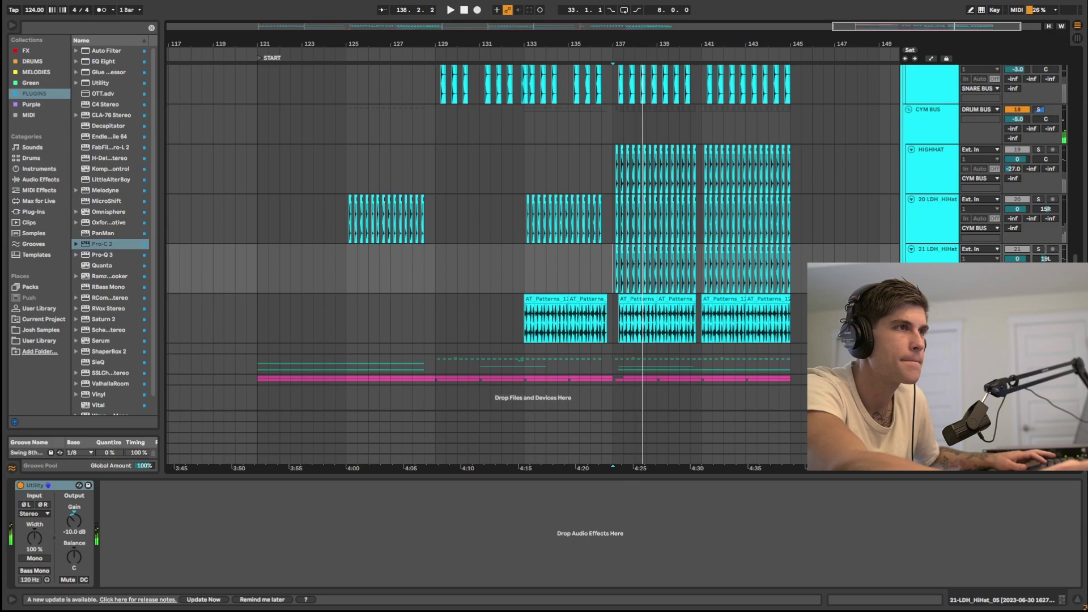
# Step: Play the soloed BUILD DRUMS 7 clip near its end and return to the DRUM BUS
pyautogui.scroll(4, 1038, 134)
pyautogui.click(393, 157)
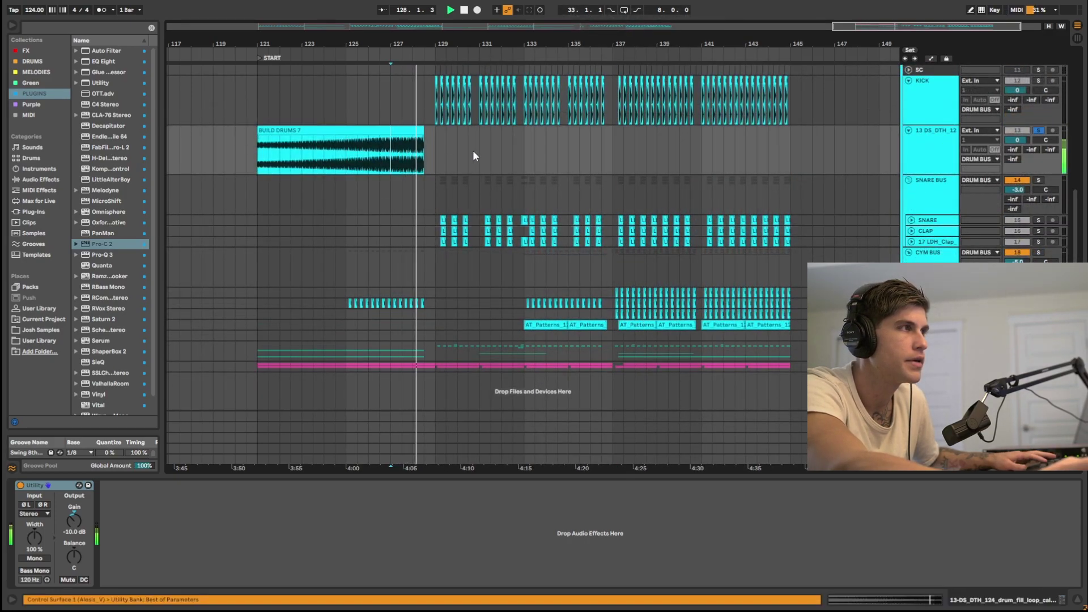
pyautogui.scroll(2, 1046, 109)
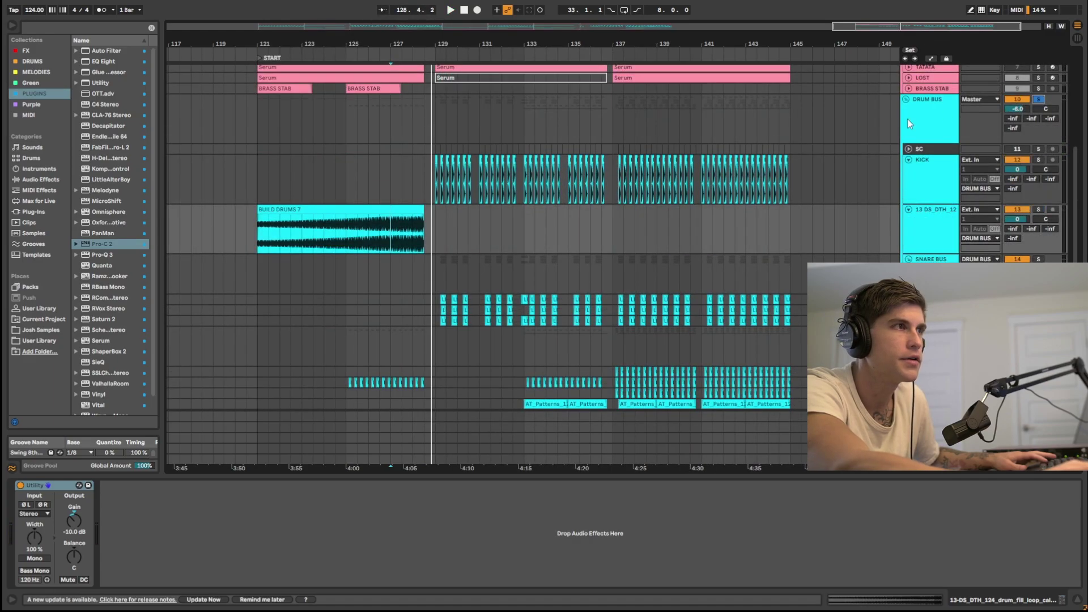
# Step: Solo the whole DRUM BUS and play the combined drums from 137.1
pyautogui.click(613, 147)
pyautogui.scroll(6, 670, 212)
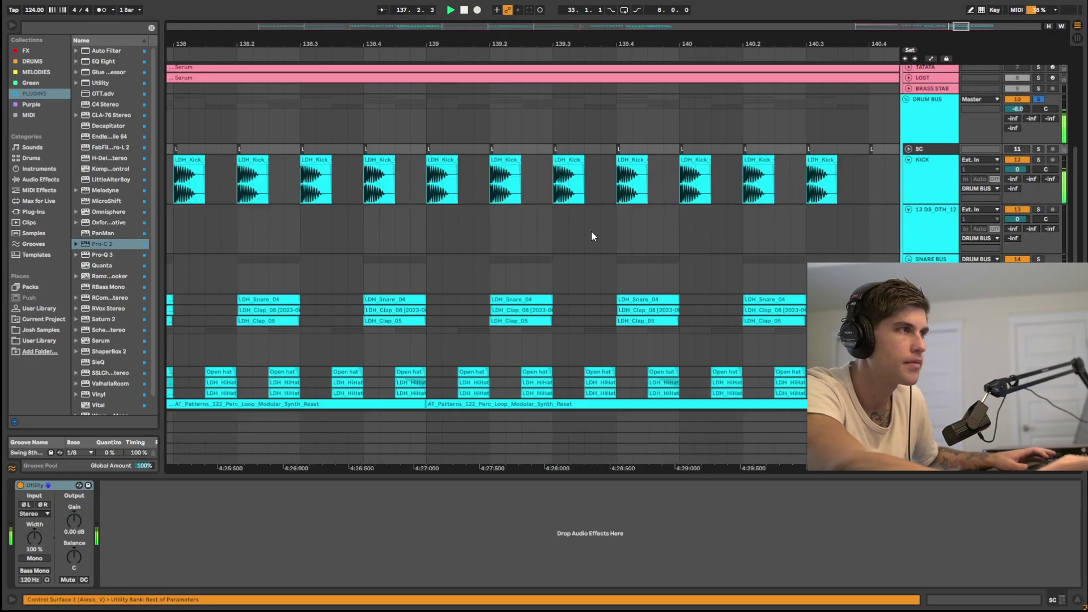
pyautogui.scroll(-4, 589, 231)
pyautogui.scroll(2, 529, 235)
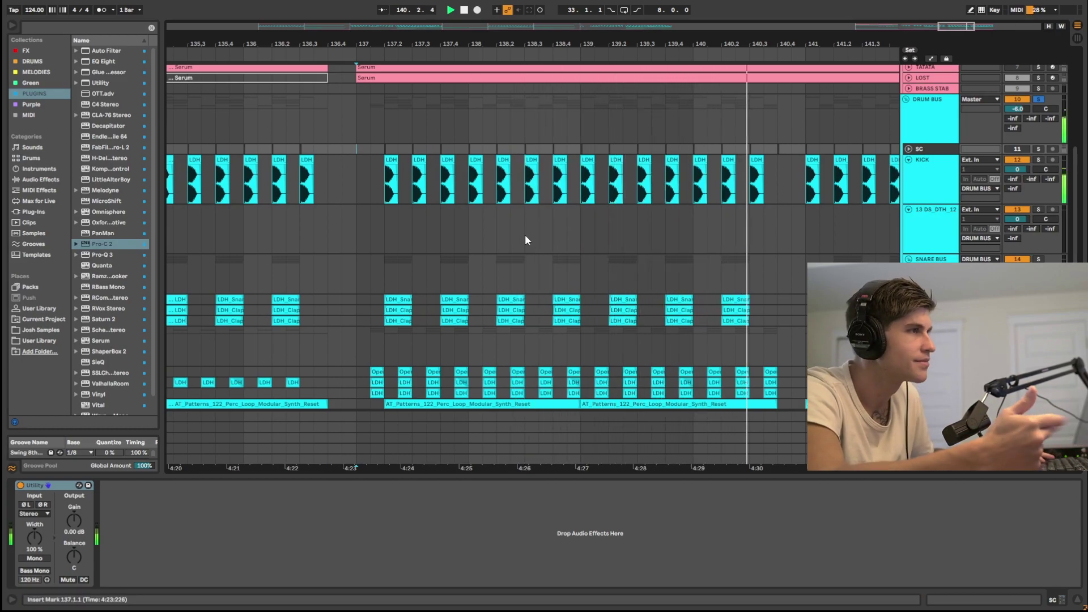
pyautogui.keyDown('ctrl'); pyautogui.scroll(-3, 525, 234); pyautogui.keyUp('ctrl')
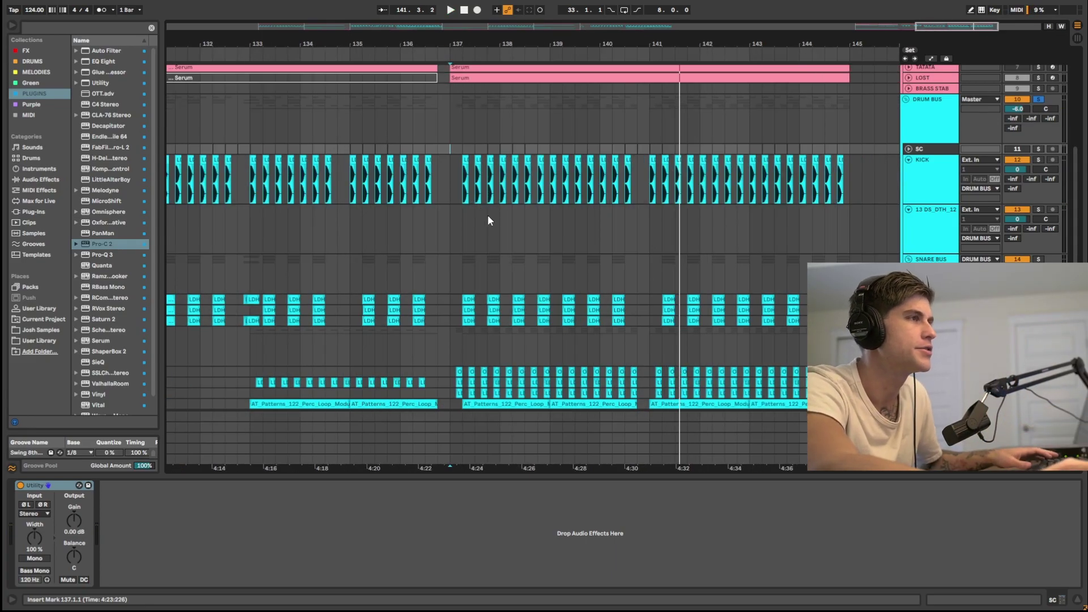
# Step: Review the drum layout across the arrangement and fold the KICK and 13 DS_DTH_12 tracks
pyautogui.hscroll(5, 485, 213)
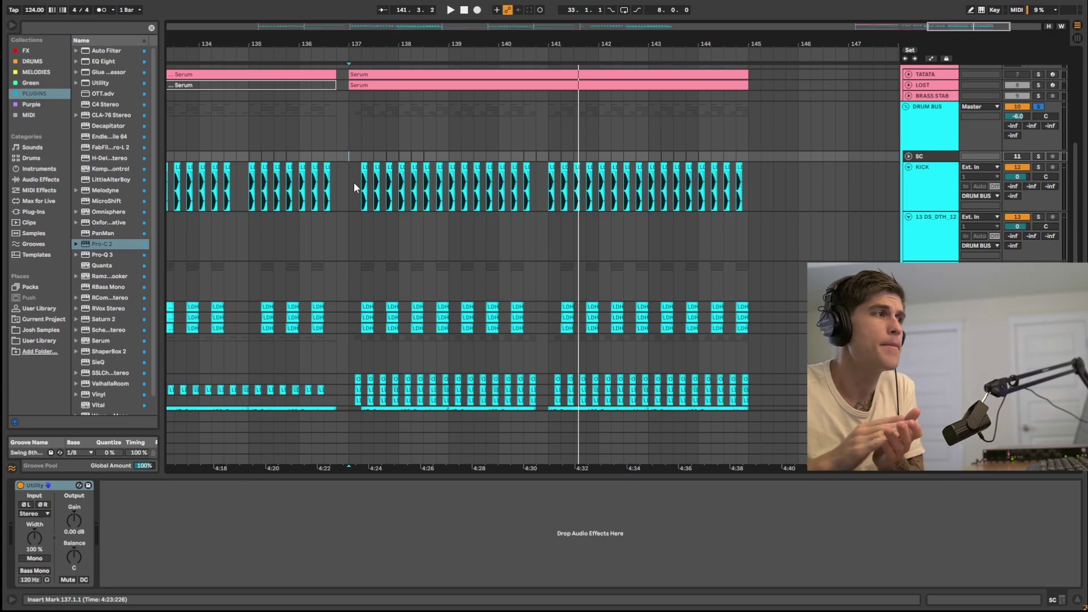
pyautogui.scroll(-3, 372, 204)
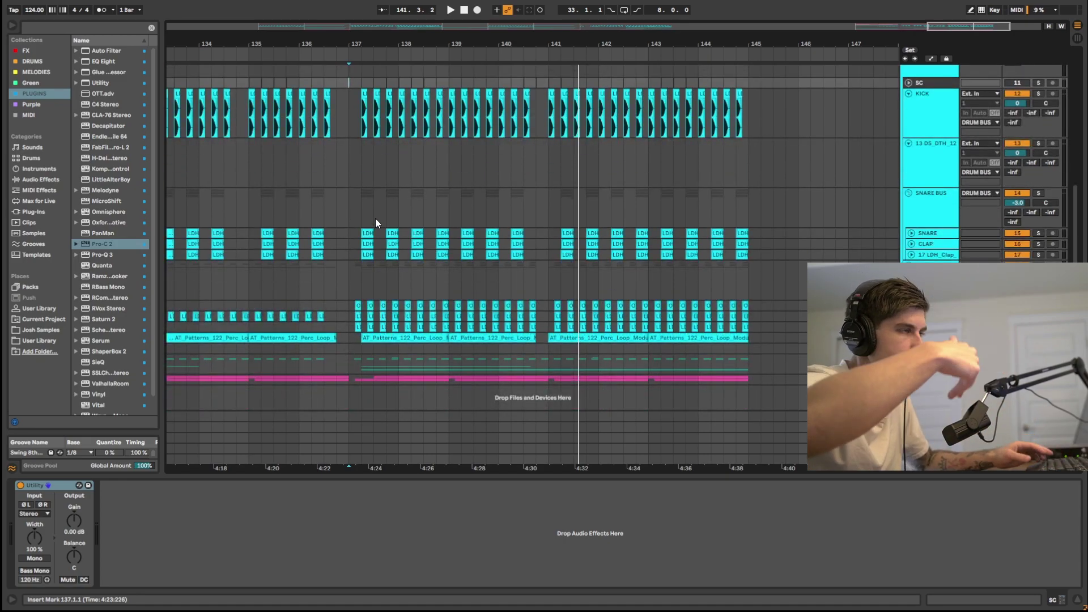
pyautogui.press('-')
pyautogui.press('-')
pyautogui.press('-')
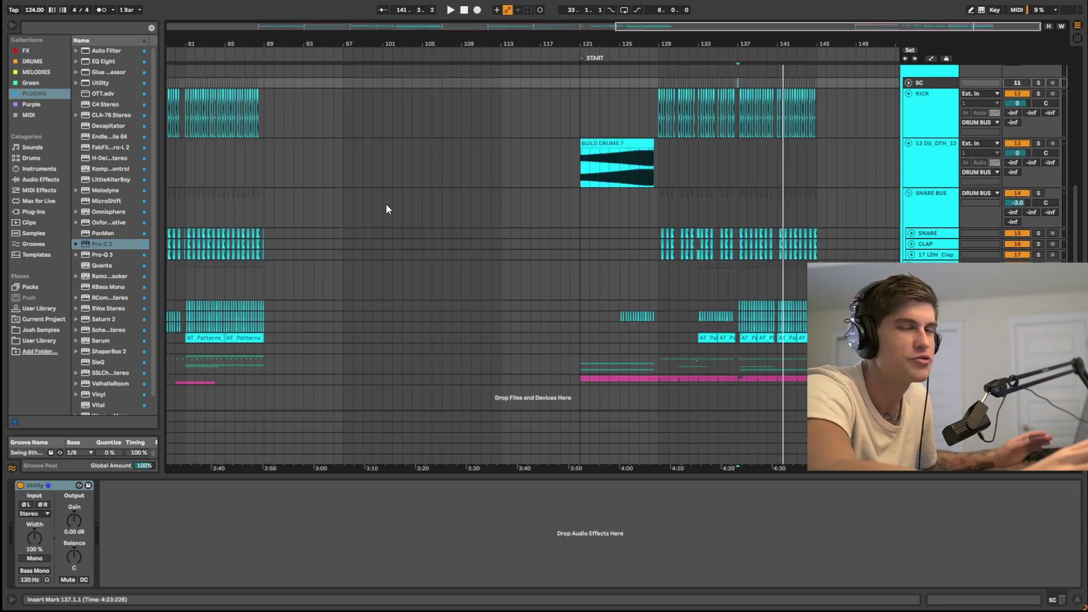
pyautogui.press('+')
pyautogui.press('+')
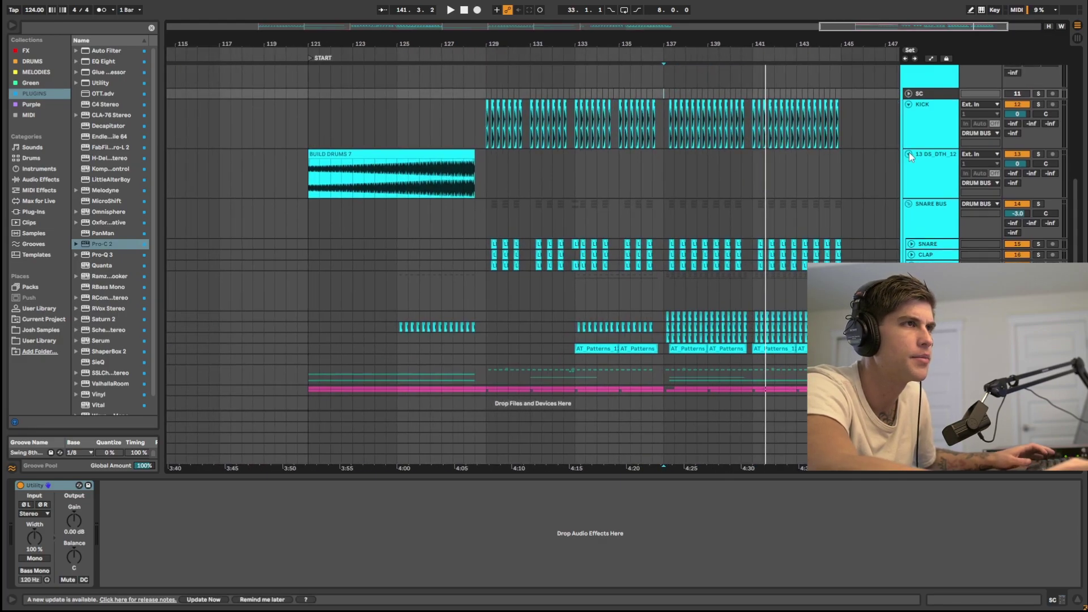
pyautogui.click(909, 153)
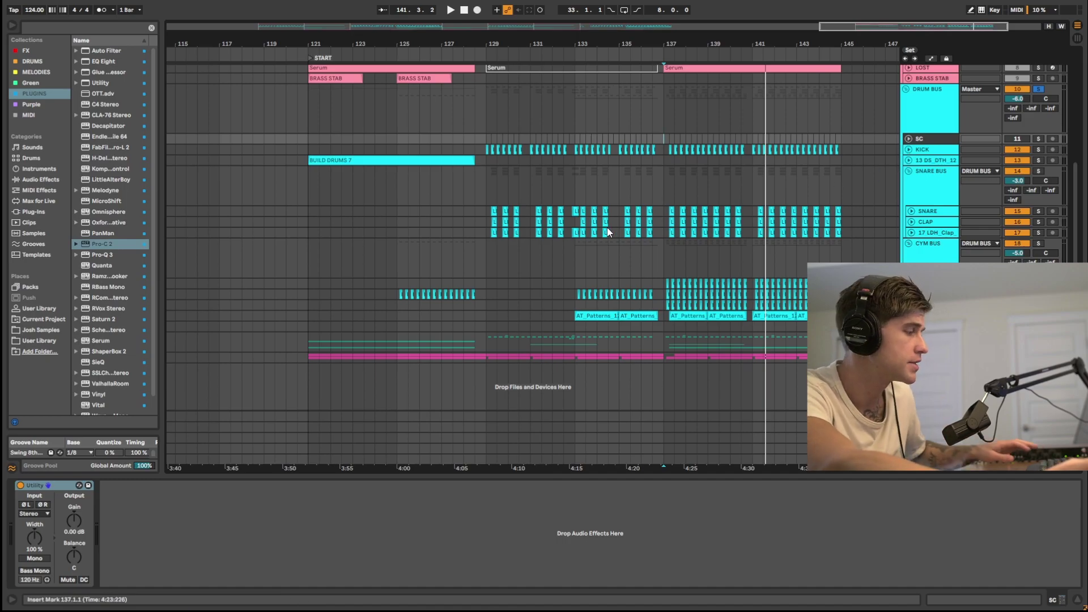
# Step: Solo the SNARE BUS, play its fill from 132.4, and turn the solo off again
pyautogui.scroll(3, 610, 226)
pyautogui.click(1038, 171)
pyautogui.press('space')
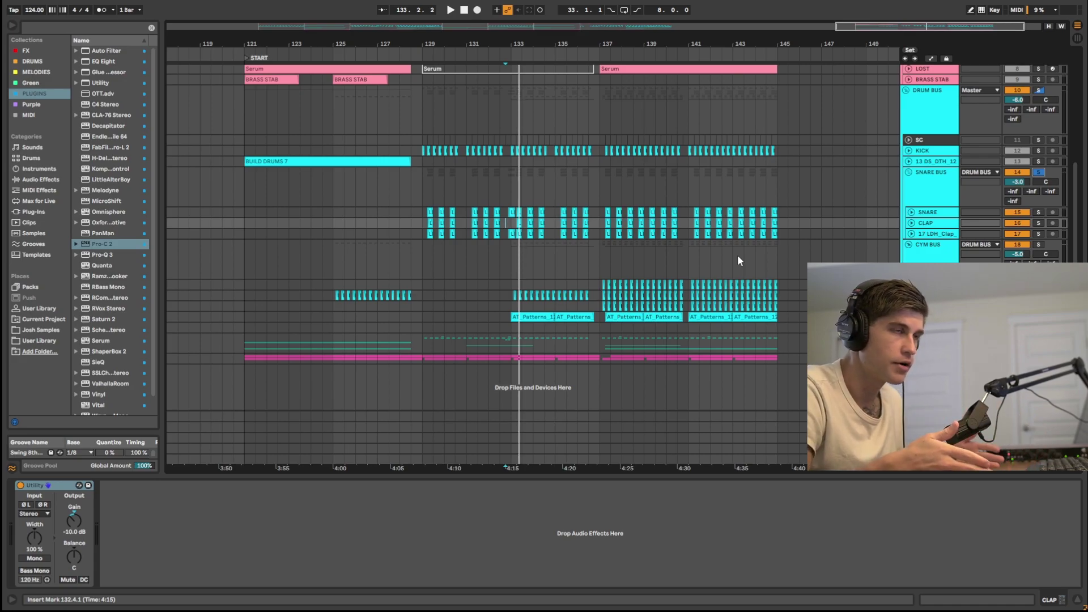
pyautogui.click(1038, 172)
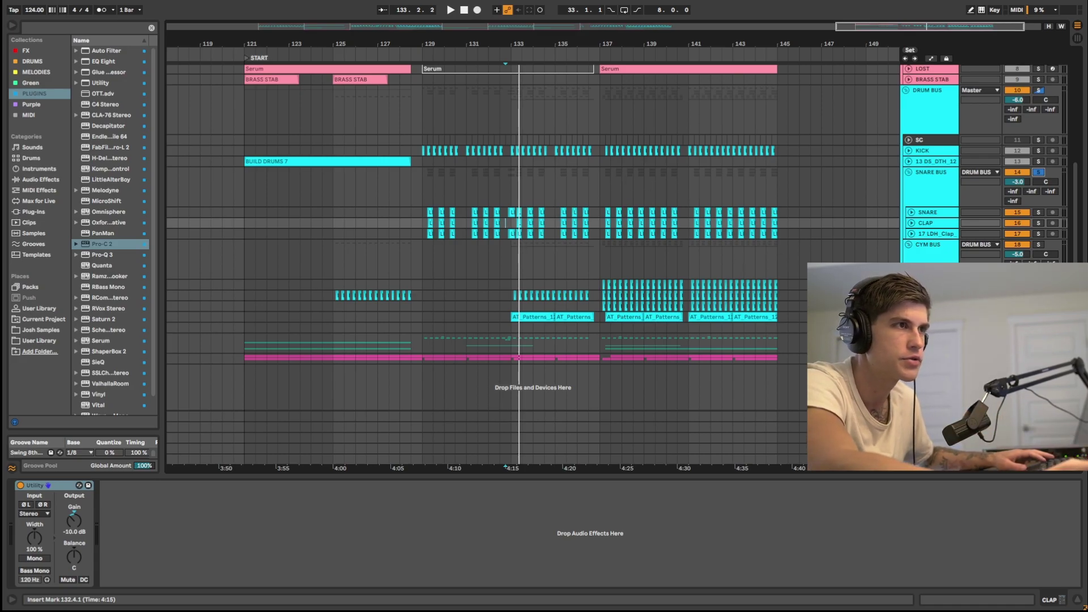
# Step: Open the DRUM BUS devices and inspect the Pro-Q 3 and RCompressor Stereo windows, closing each one
pyautogui.click(930, 102)
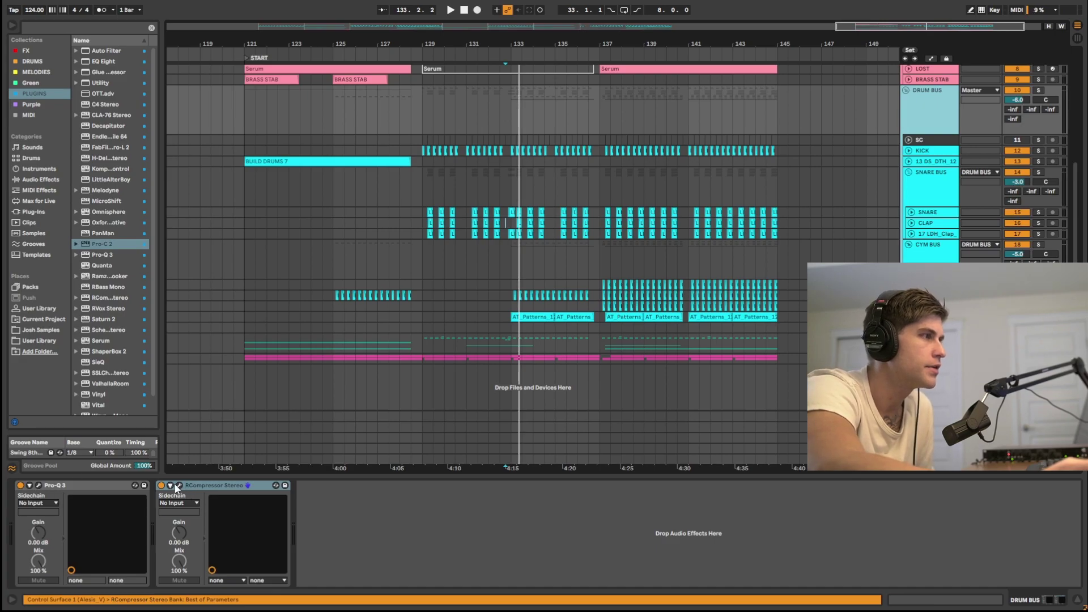
pyautogui.click(39, 485)
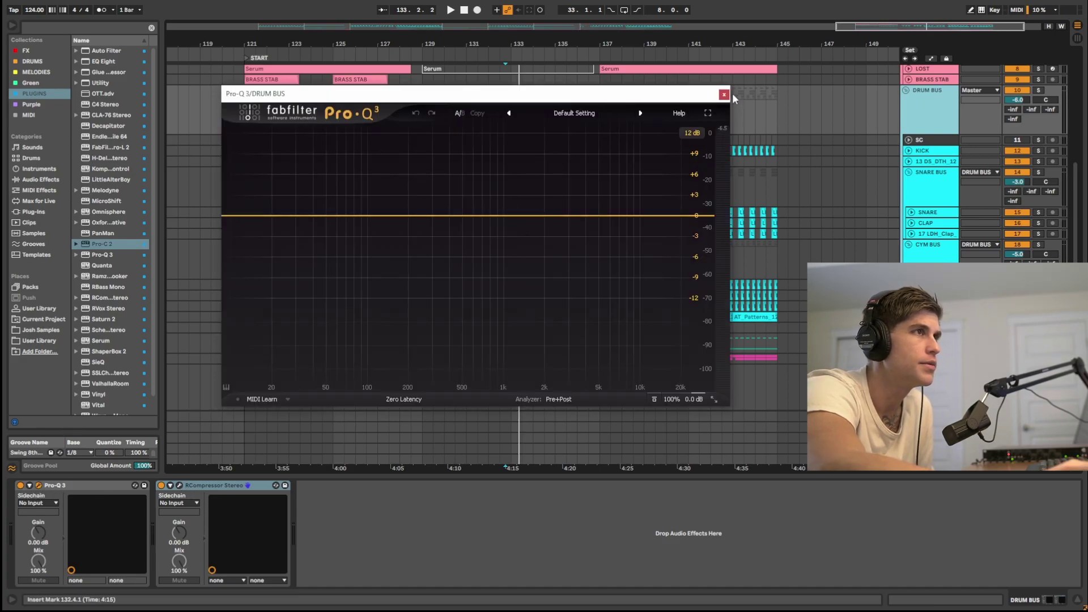
pyautogui.click(724, 94)
pyautogui.click(179, 486)
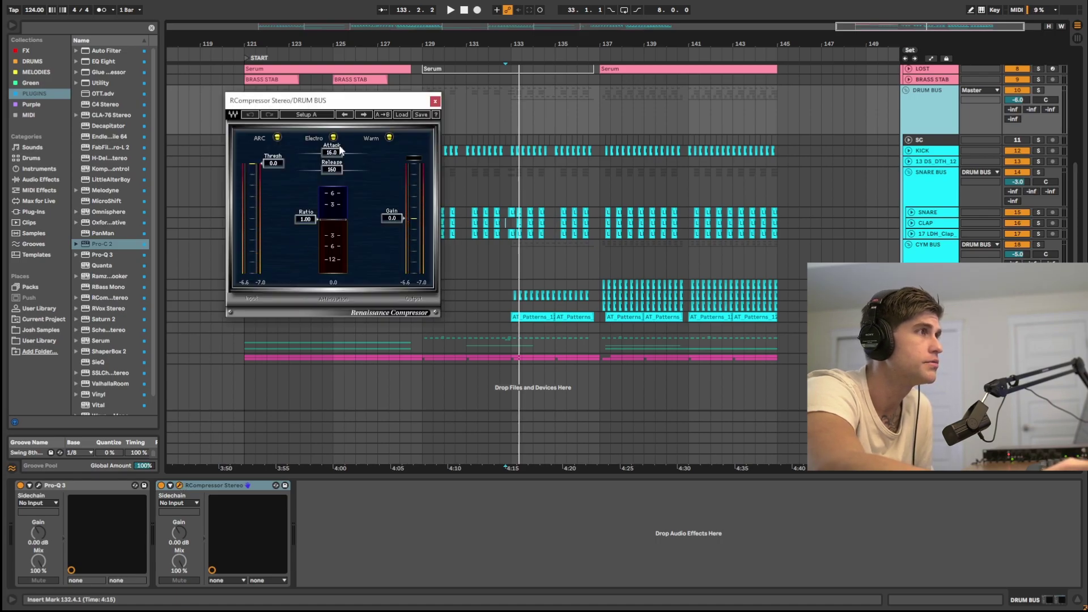
pyautogui.click(435, 102)
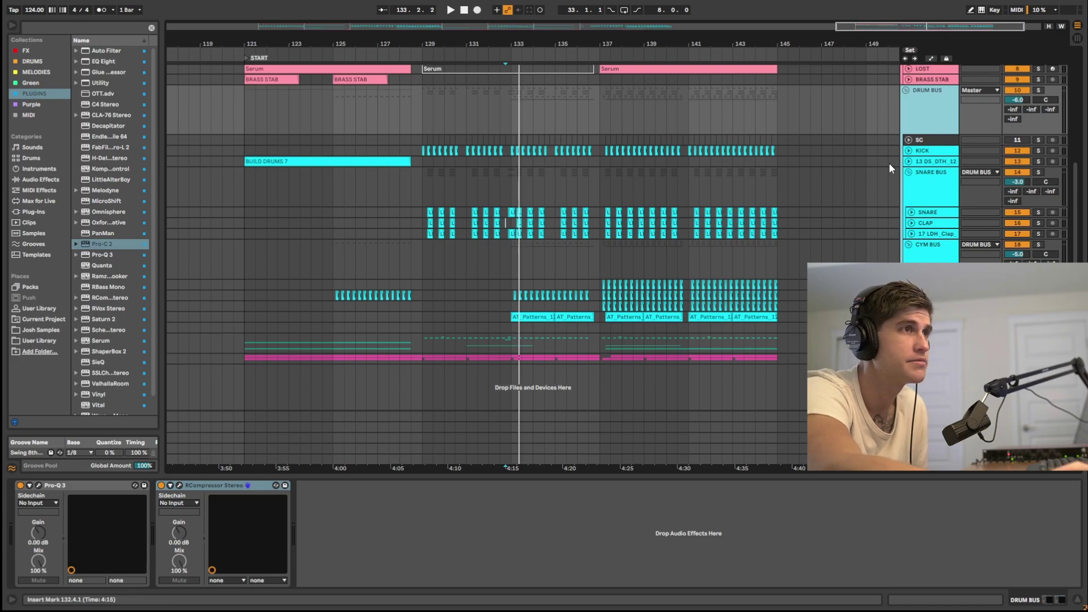
# Step: Fold the SNARE BUS and CYM BUS groups and play the soloed Cymatics Vocal Chant clip in the FX BUS from 129.4.3
pyautogui.click(909, 172)
pyautogui.click(908, 183)
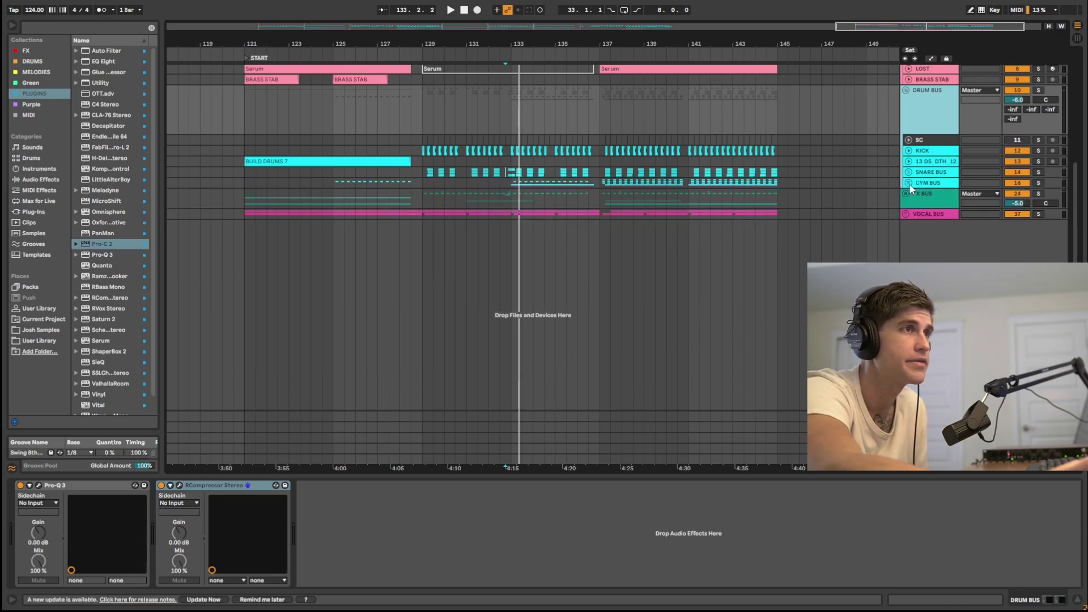
pyautogui.click(430, 269)
pyautogui.scroll(5, 448, 268)
pyautogui.click(479, 270)
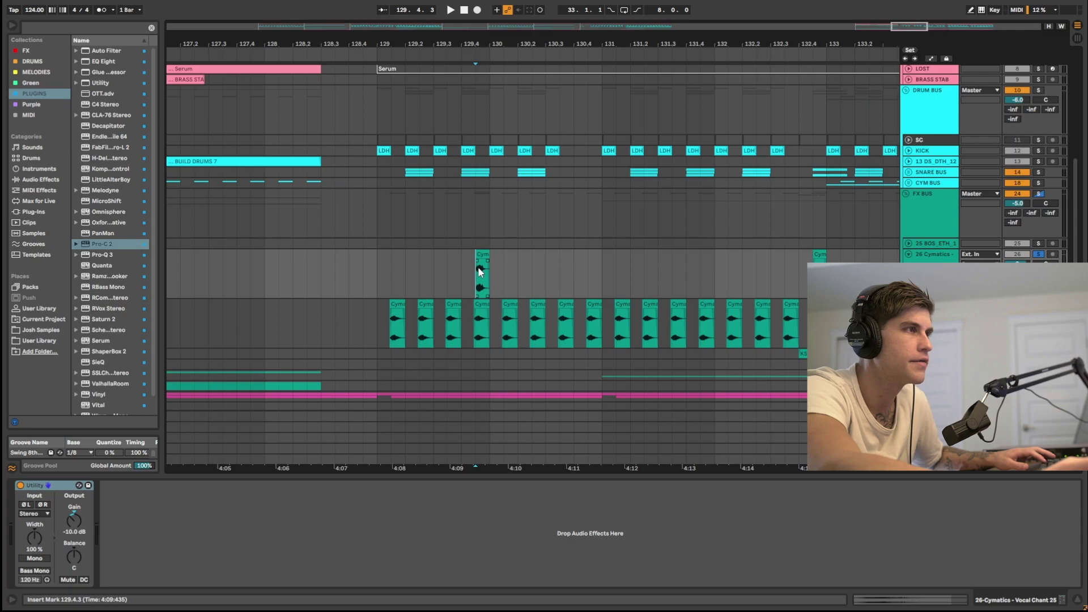
pyautogui.press('space')
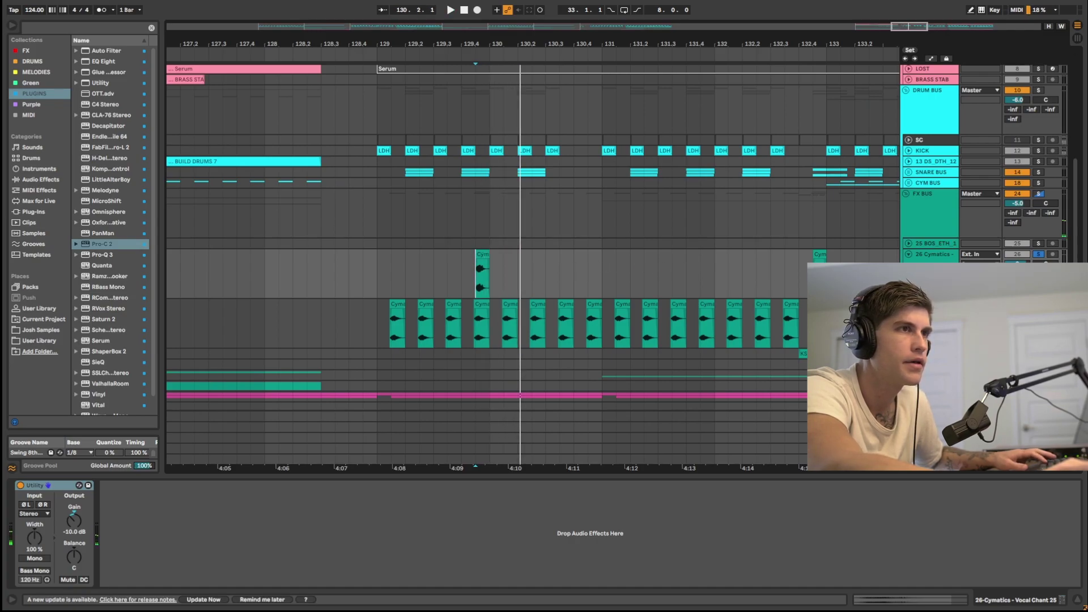
# Step: Play the repeating Cymatics Hip-Hop Vocal Chant track from 129.1 within the FX BUS
pyautogui.click(377, 322)
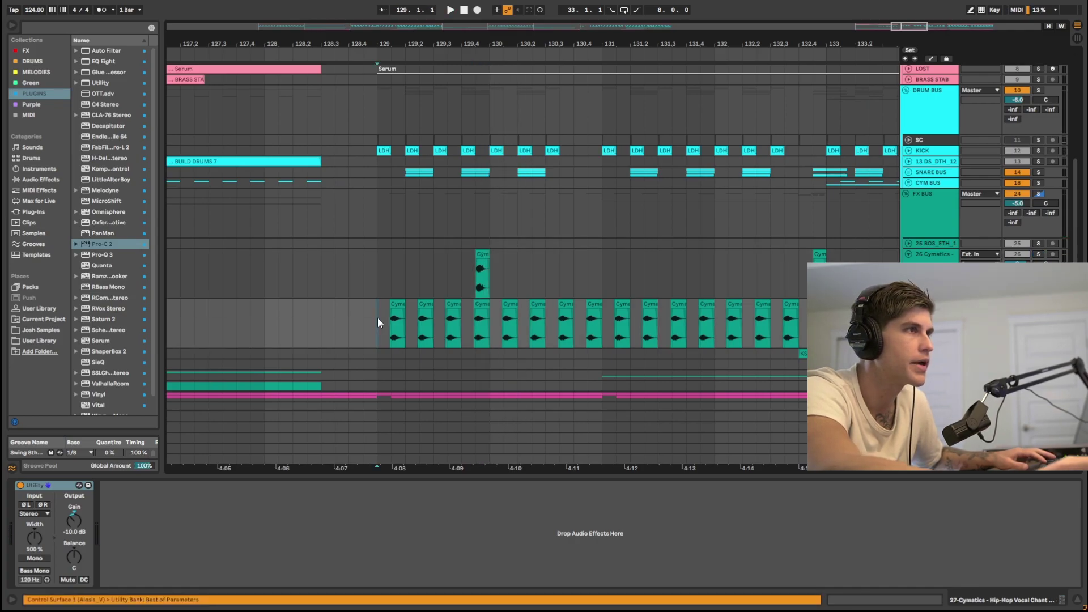
pyautogui.press('space')
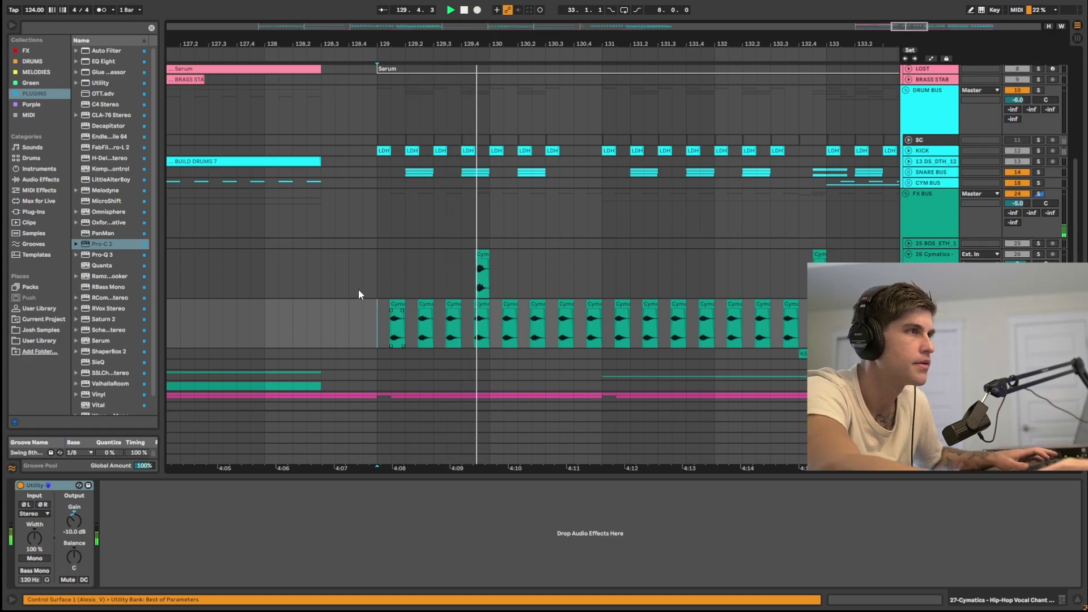
pyautogui.press('-')
pyautogui.scroll(-1, 530, 304)
pyautogui.press('space')
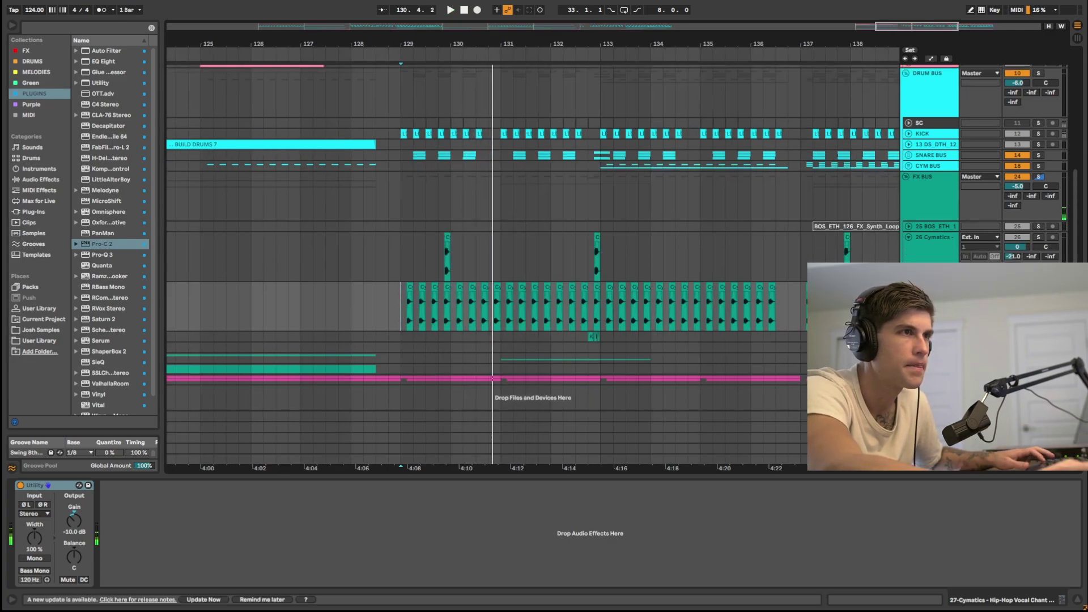
# Step: Unfold the KSHMR_Exhaust_10_Crowd track and play its clips soloed from 132.4
pyautogui.click(908, 336)
pyautogui.scroll(5, 629, 359)
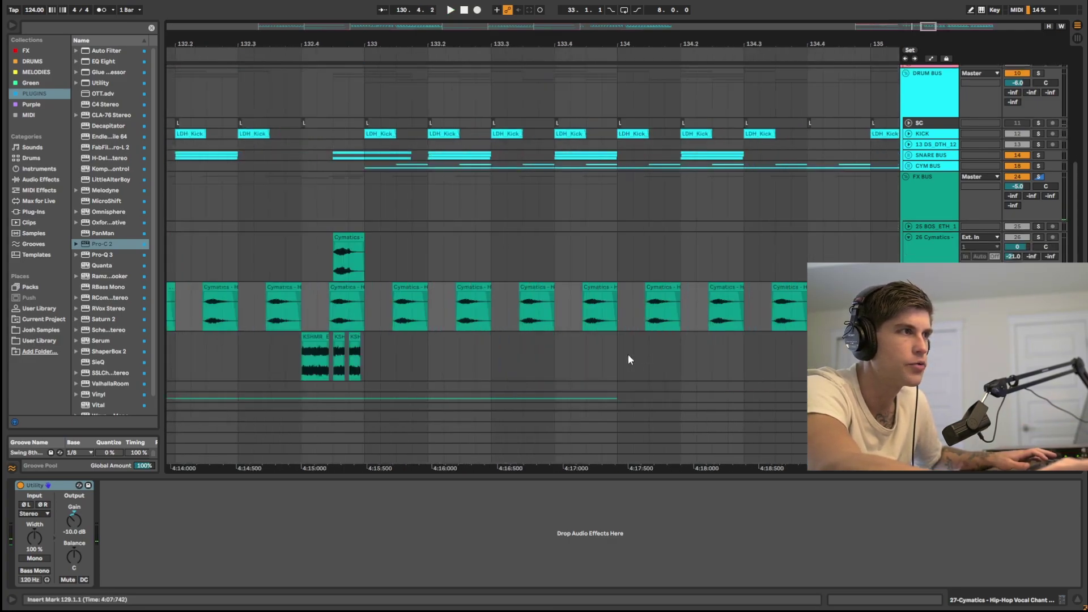
pyautogui.click(302, 364)
pyautogui.press('space')
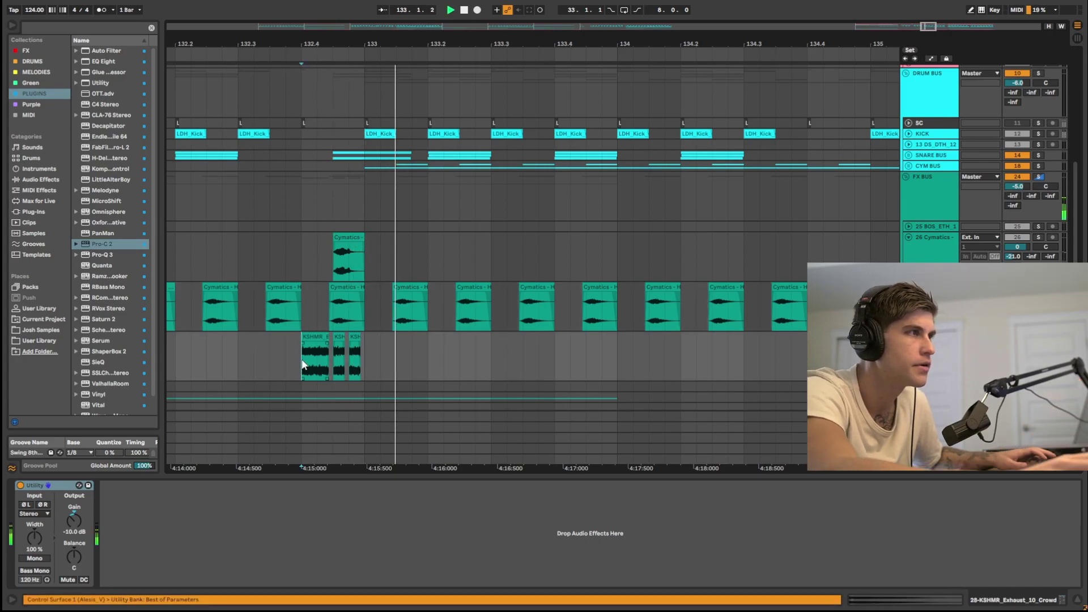
pyautogui.scroll(-5, 302, 365)
pyautogui.scroll(-3, 302, 364)
pyautogui.press('space')
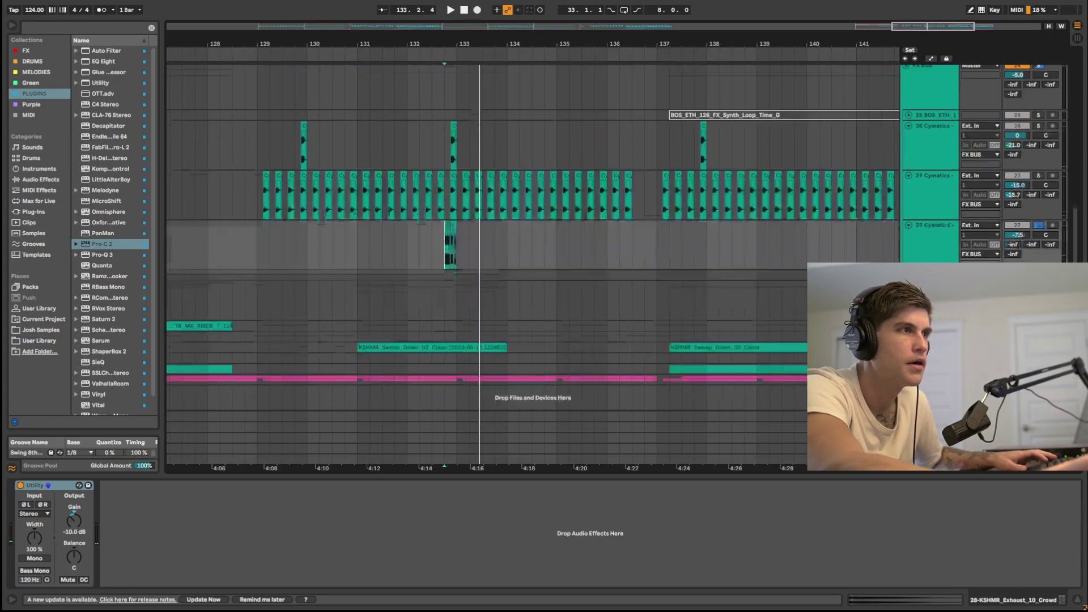
# Step: Unfold the KSHMR_Sweep_Down_02_Clean track and play its two sweeps soloed, from 131.1 and from 137.2
pyautogui.click(909, 347)
pyautogui.scroll(-2, 707, 330)
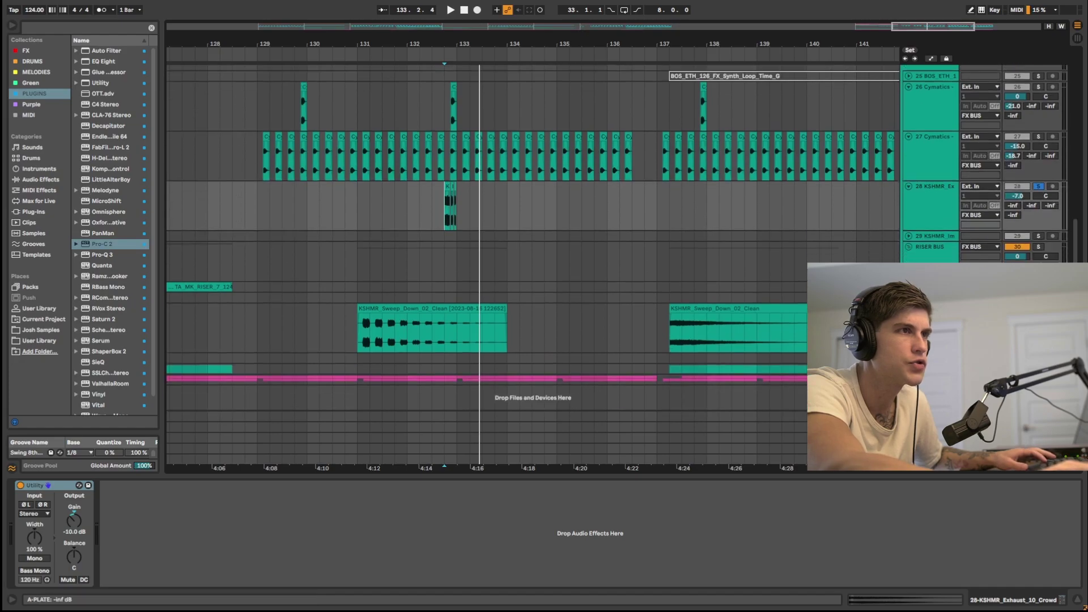
pyautogui.click(357, 330)
pyautogui.press('space')
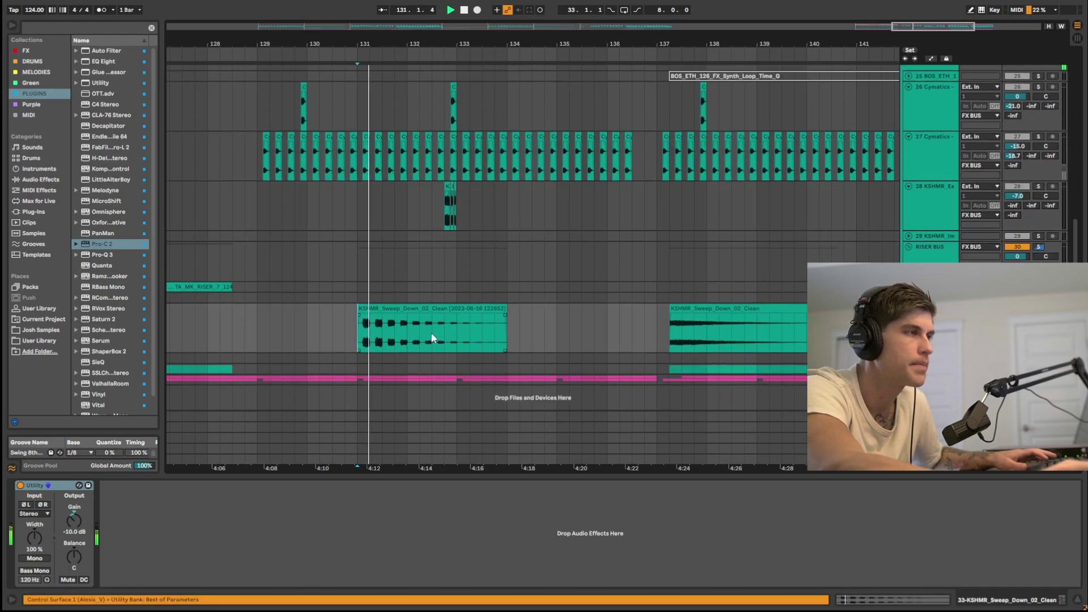
pyautogui.click(669, 337)
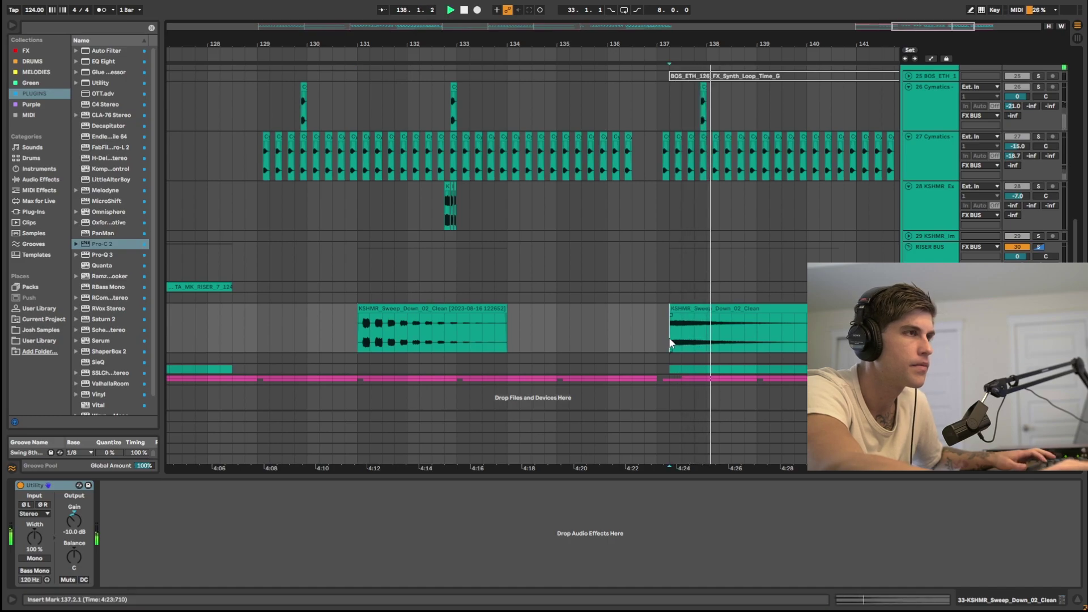
pyautogui.press('space')
# Step: Compare the chopped sweep clip with the original sweep and play the FX BUS together from 131.1
pyautogui.moveTo(358, 335); pyautogui.dragTo(494, 334)
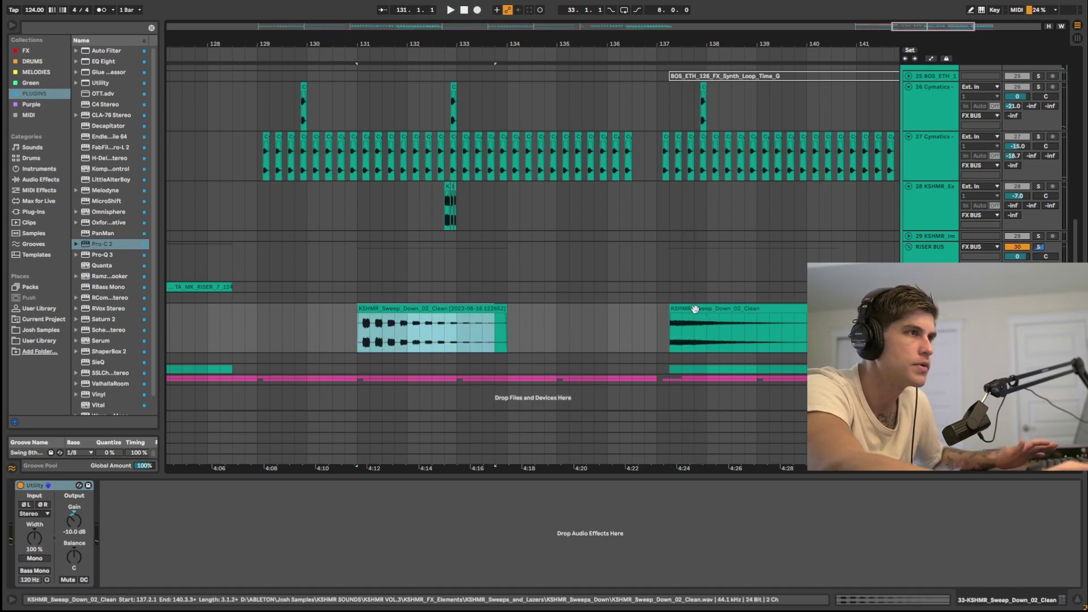
pyautogui.click(694, 309)
pyautogui.click(358, 326)
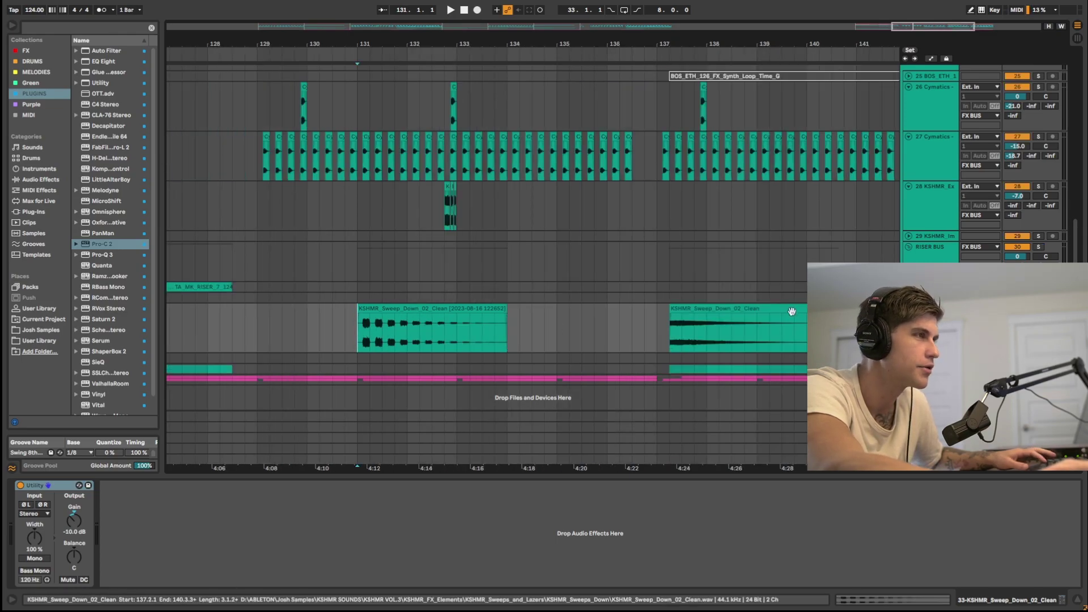
pyautogui.press('space')
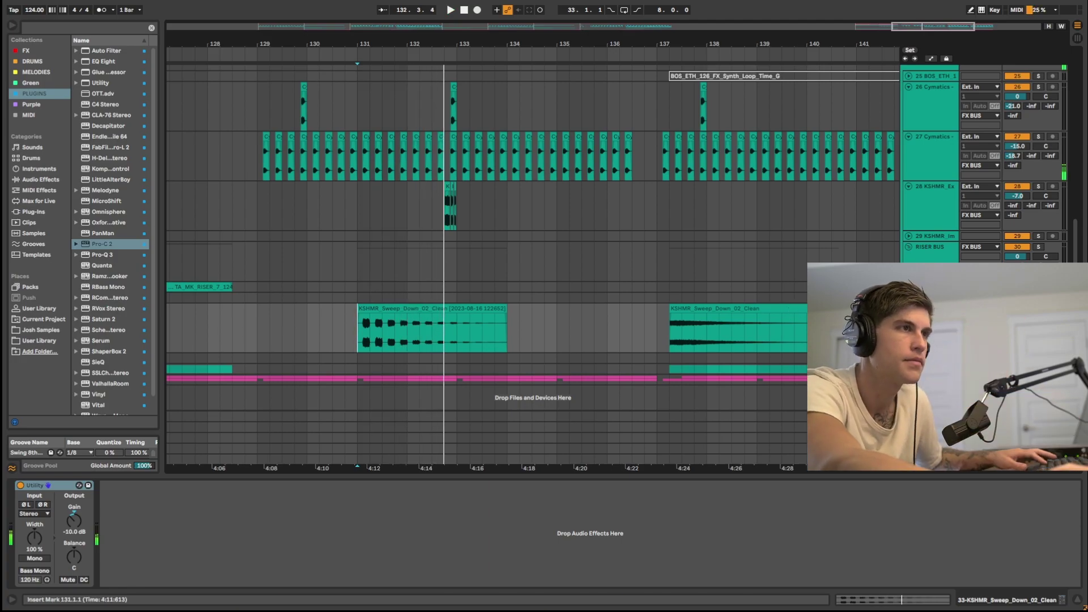
# Step: Fold the sweep track, unfold the TA_MK_RISER_7_124bpm_Gbm track and play the end of its riser soloed from bar 127
pyautogui.click(909, 308)
pyautogui.scroll(-3, 739, 307)
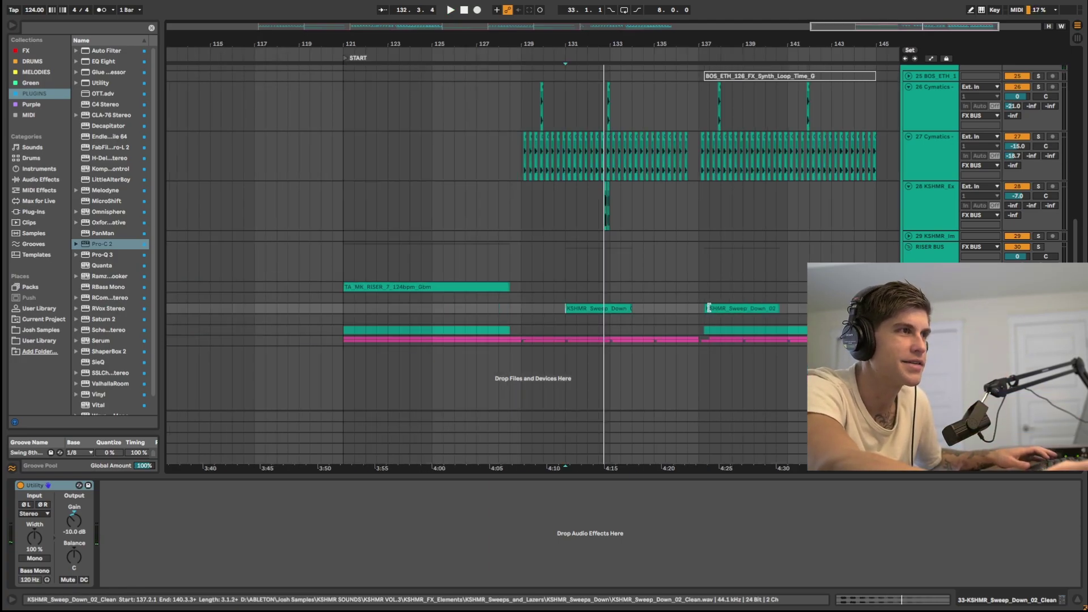
pyautogui.click(908, 286)
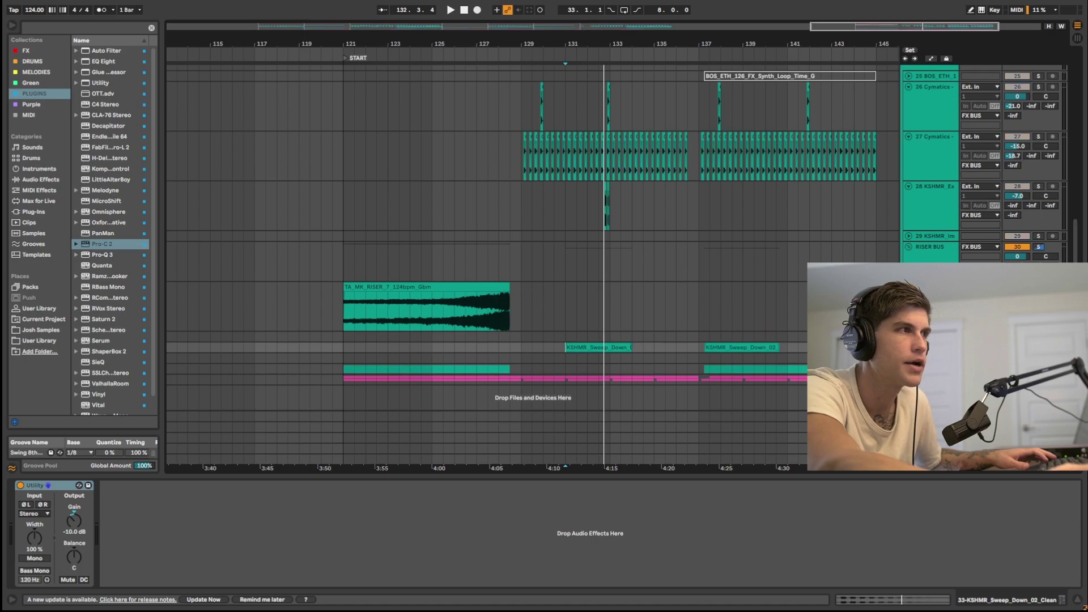
pyautogui.click(484, 311)
pyautogui.press('space')
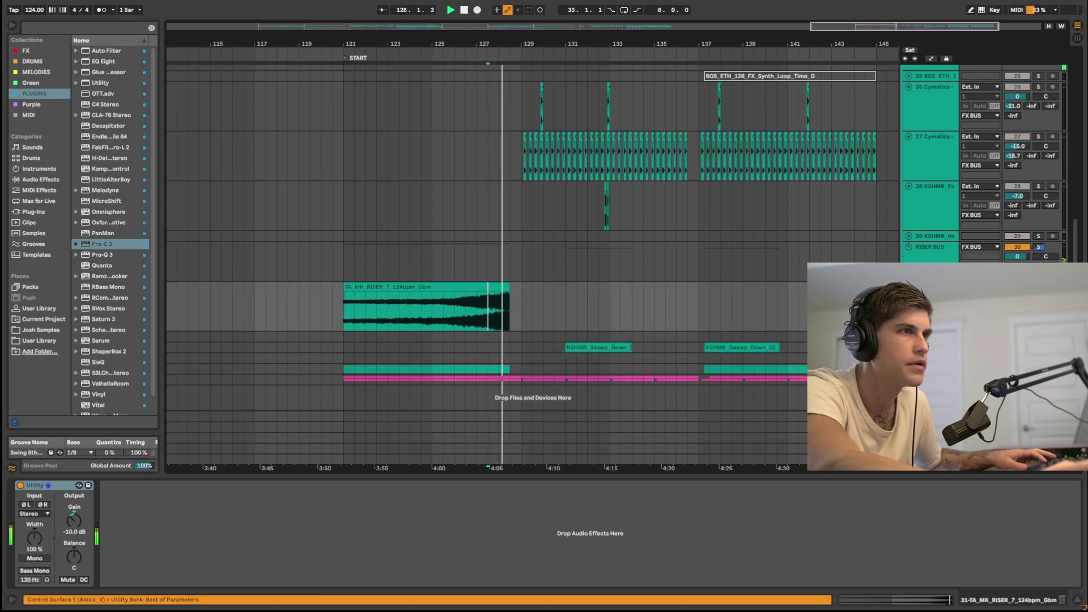
pyautogui.press('space')
# Step: Unfold the Cymatics Siren - 140 BPM D track and play its first clip soloed from 121.1
pyautogui.click(909, 369)
pyautogui.scroll(-2, 909, 369)
pyautogui.click(911, 366)
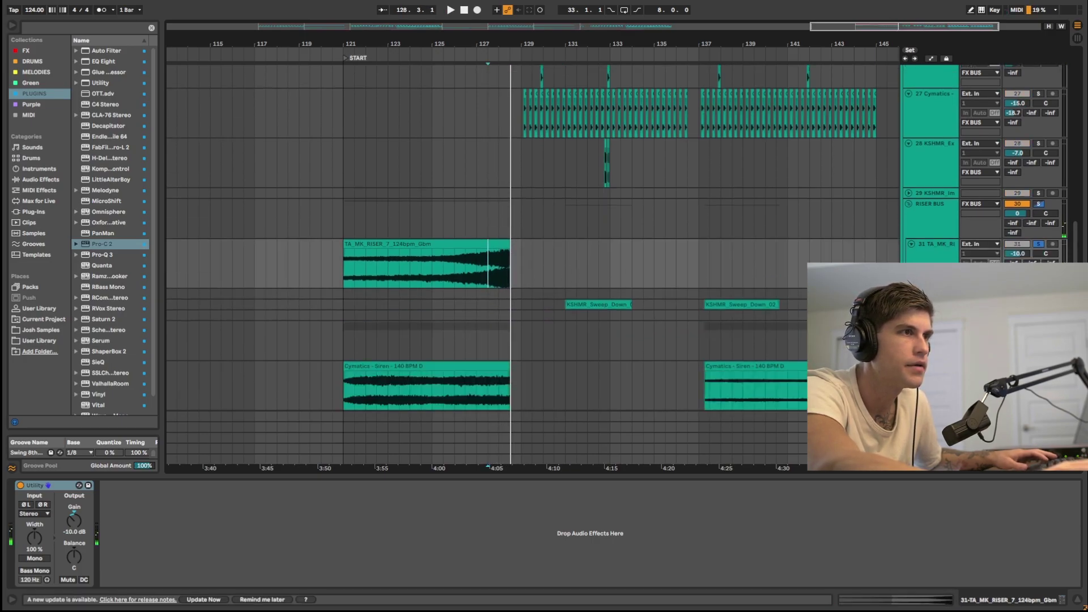
pyautogui.scroll(-1, 911, 366)
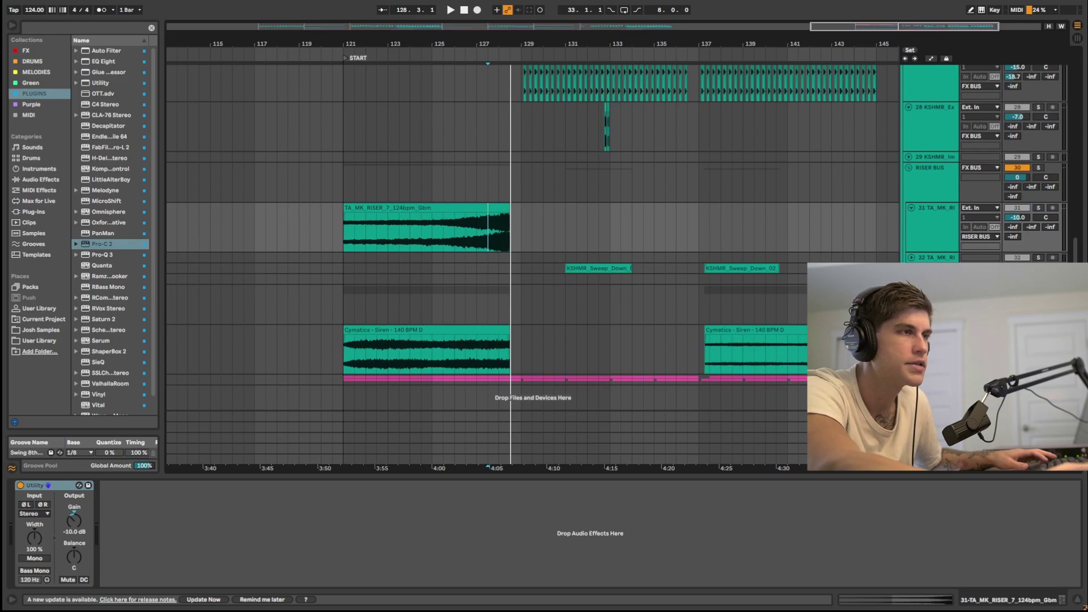
pyautogui.click(345, 353)
pyautogui.press('space')
pyautogui.scroll(-3, 398, 345)
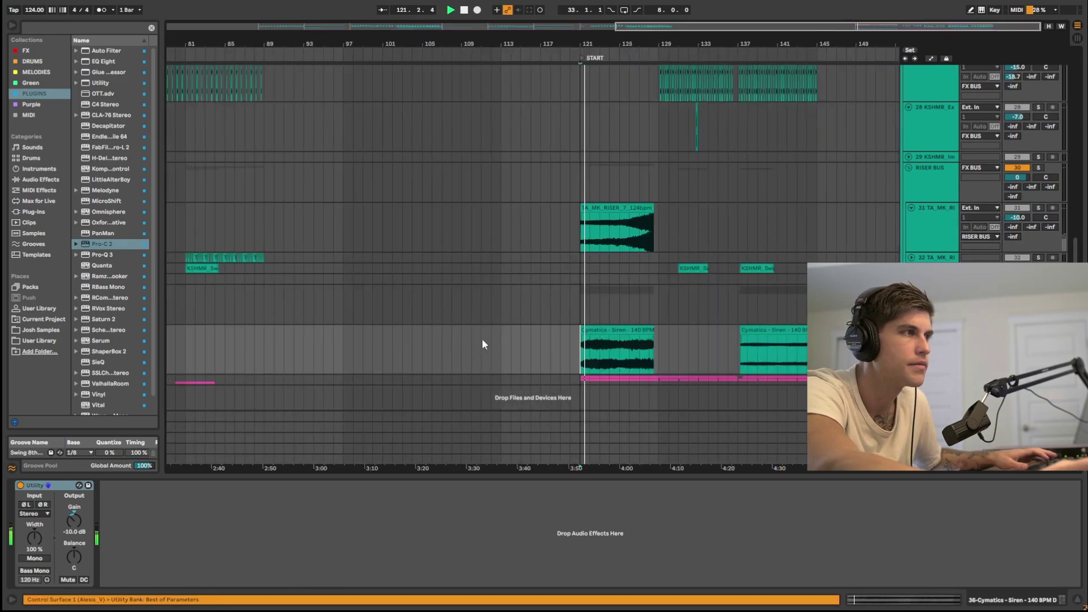
pyautogui.scroll(3, 705, 355)
pyautogui.press('space')
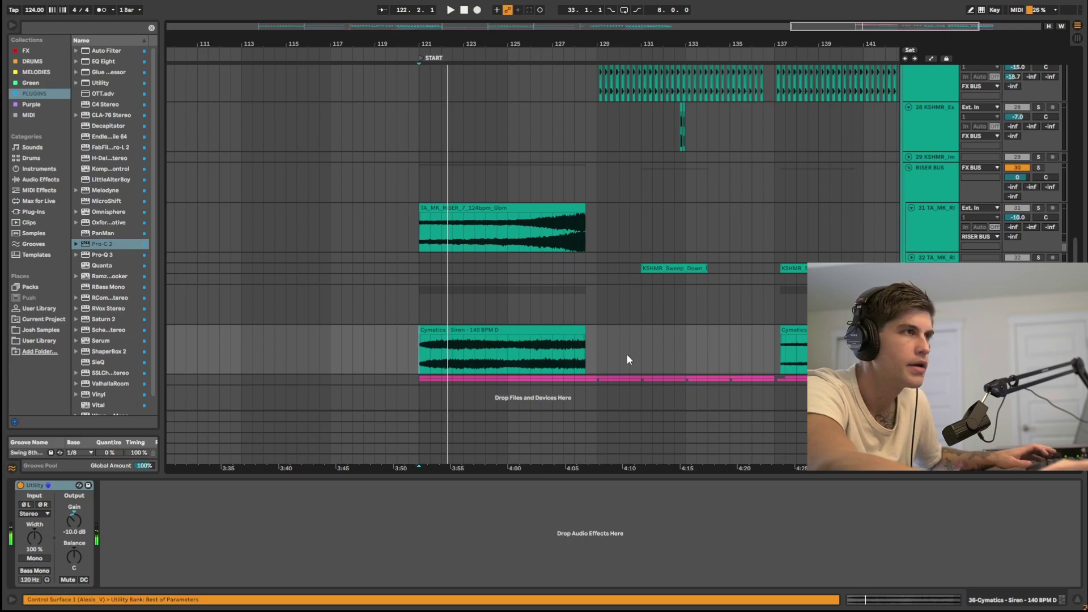
# Step: Play the second Cymatics Siren clip soloed from 137.2.1
pyautogui.hscroll(3, 612, 358)
pyautogui.click(670, 352)
pyautogui.scroll(3, 671, 354)
pyautogui.scroll(-3, 672, 357)
pyautogui.press('space')
pyautogui.scroll(4, 680, 357)
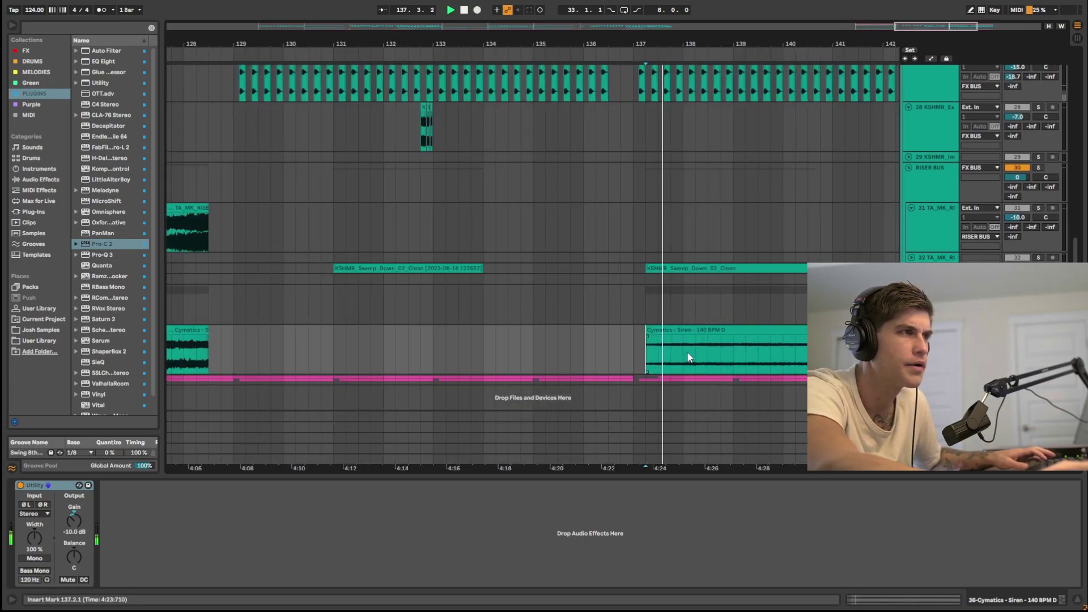
pyautogui.scroll(-5, 689, 357)
pyautogui.press('space')
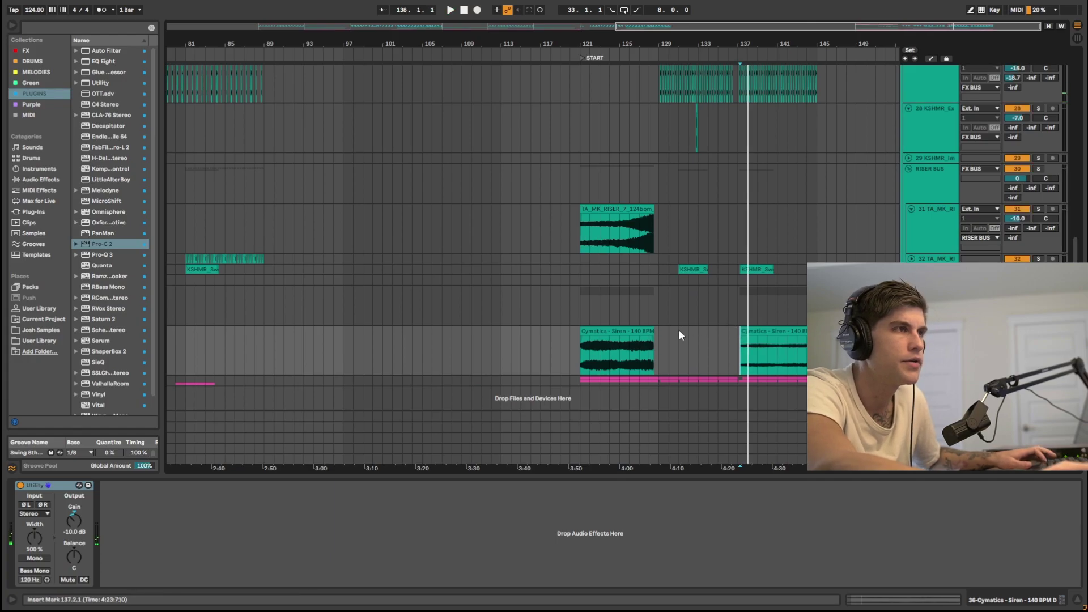
# Step: Copy the TA_MK_RISER_7_124bpm_Gbm clip to 137.1.1 on its own track
pyautogui.scroll(3, 758, 332)
pyautogui.scroll(-1, 760, 333)
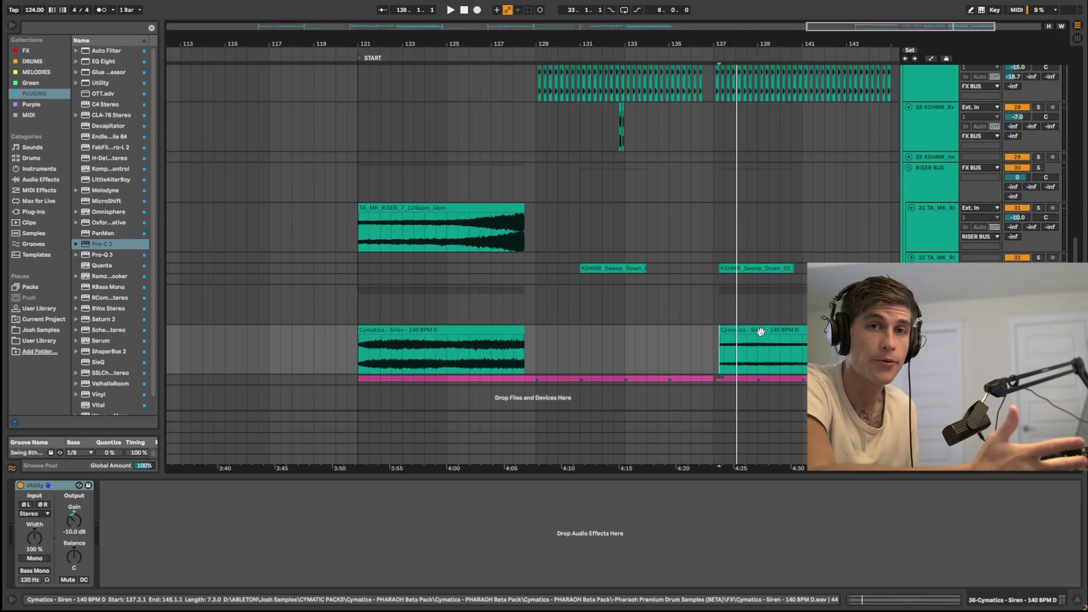
pyautogui.click(381, 204)
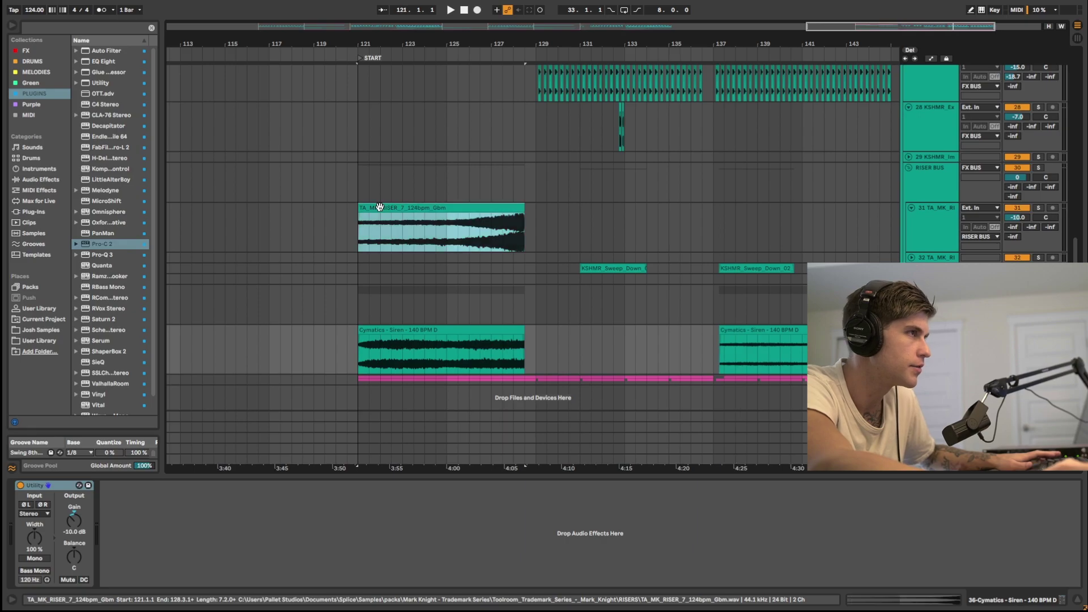
pyautogui.hotkey('ctrl', 'c')
pyautogui.click(719, 223)
pyautogui.hotkey('ctrl', 'v')
pyautogui.moveTo(763, 208); pyautogui.dragTo(642, 212)
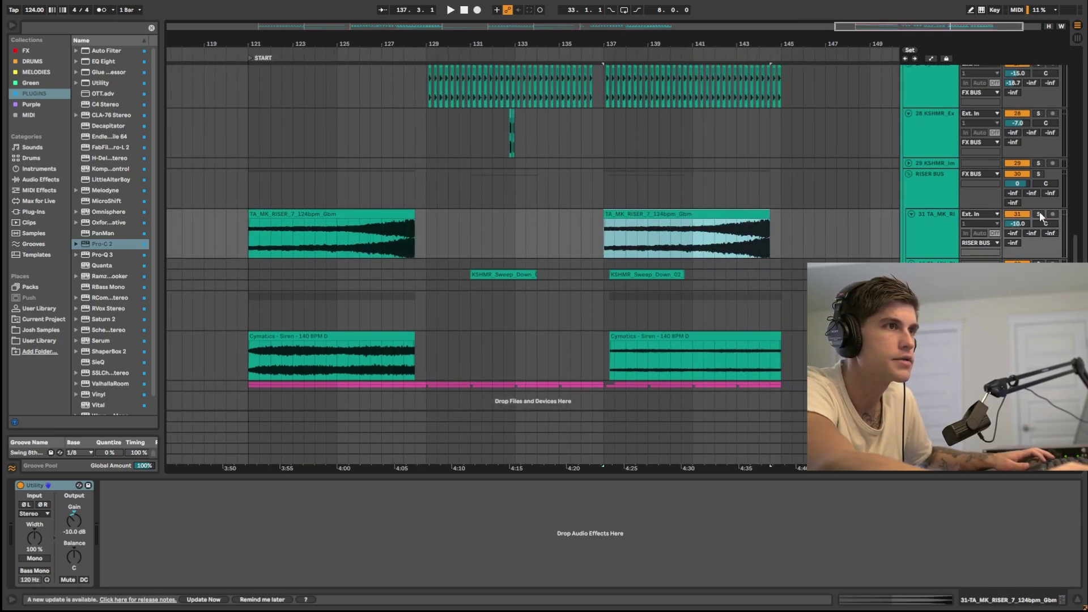
# Step: Play the copied riser clip together with the rest of the arrangement, restarting from 139.1.1
pyautogui.click(645, 236)
pyautogui.press('space')
pyautogui.click(648, 236)
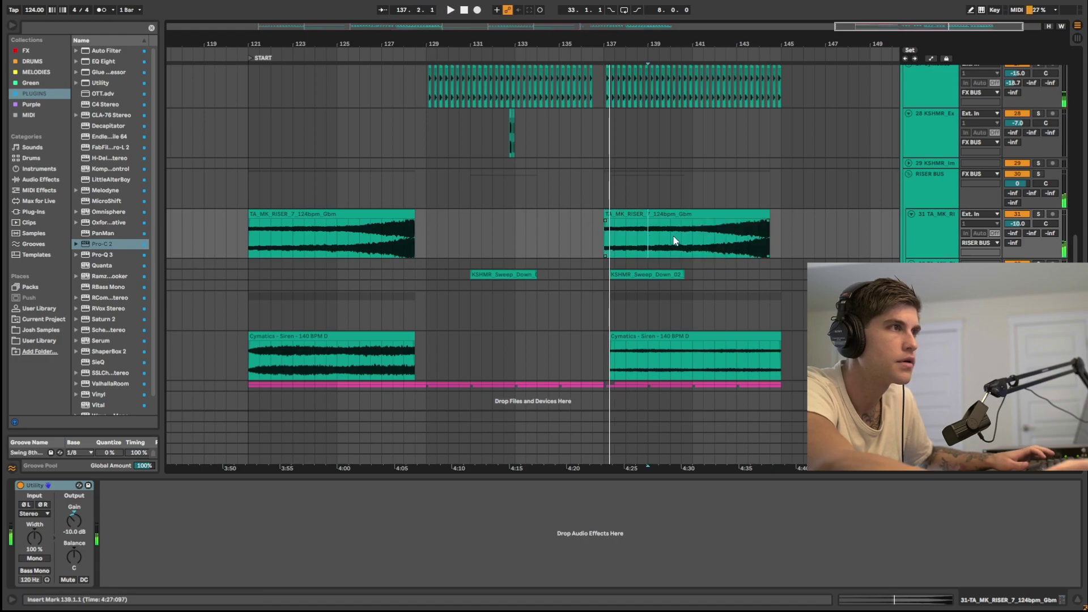
pyautogui.scroll(3, 685, 226)
pyautogui.scroll(-2, 685, 226)
pyautogui.scroll(3, 699, 228)
pyautogui.scroll(-5, 686, 229)
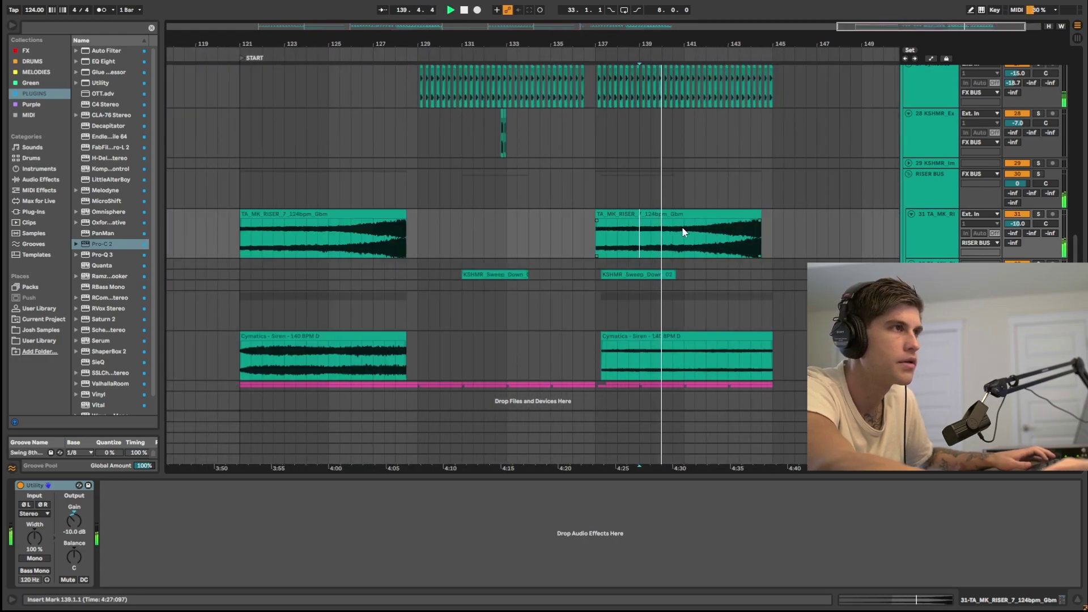
pyautogui.scroll(3, 682, 226)
pyautogui.hscroll(5, 624, 250)
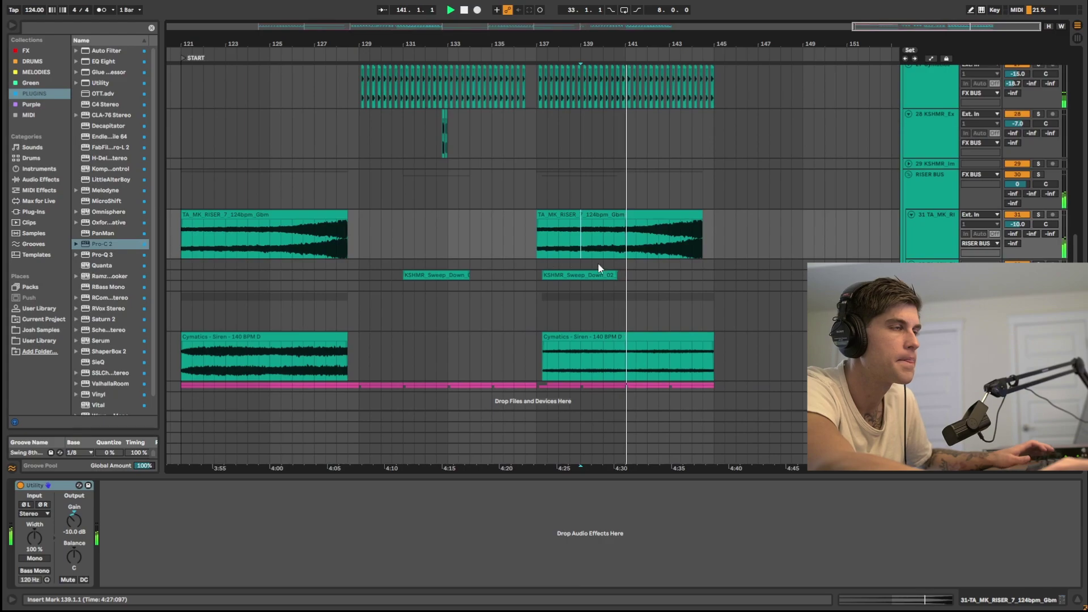
pyautogui.scroll(3, 661, 256)
pyautogui.scroll(-3, 663, 255)
pyautogui.scroll(3, 665, 254)
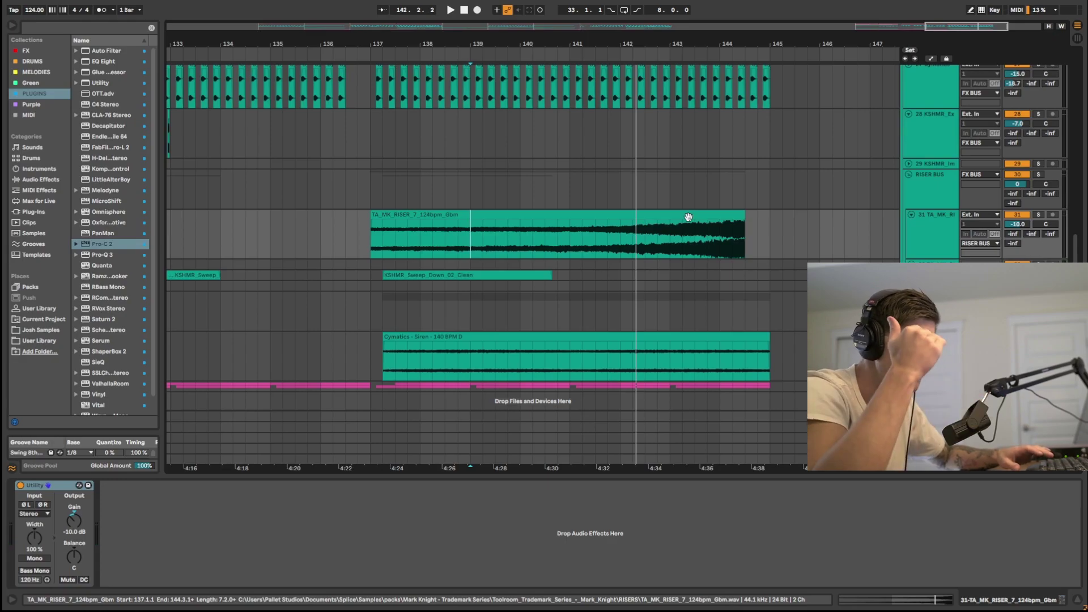
# Step: Stop playback and delete the copied riser clip at 137.1.1
pyautogui.press('space')
pyautogui.click(512, 229)
pyautogui.press('Delete')
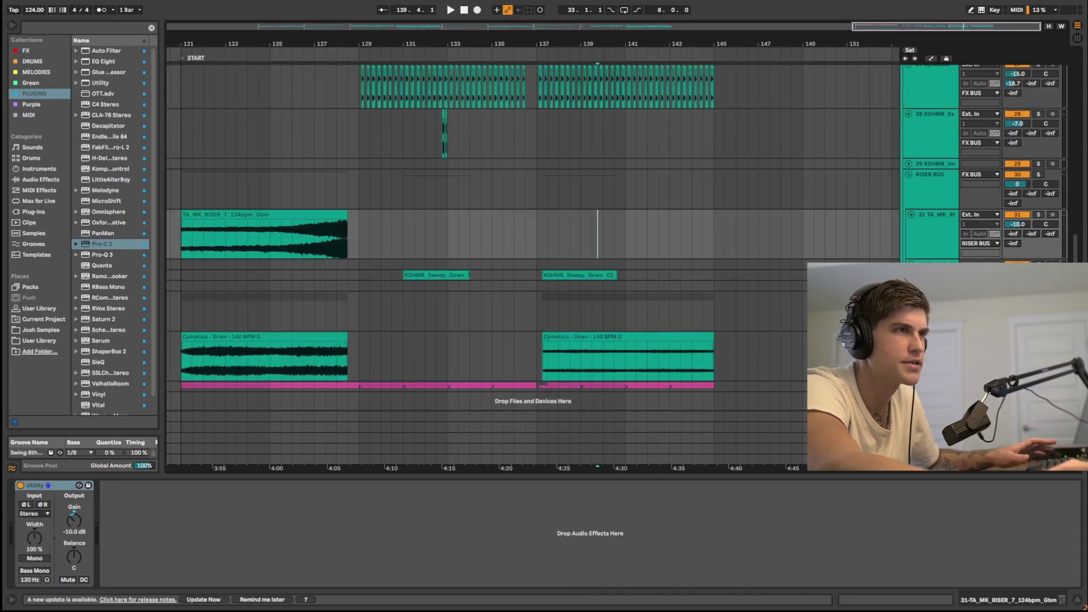
# Step: Fold the Cymatics Siren track and mark the section from 129.1 to 137.1 across the RISER BUS tracks
pyautogui.click(911, 336)
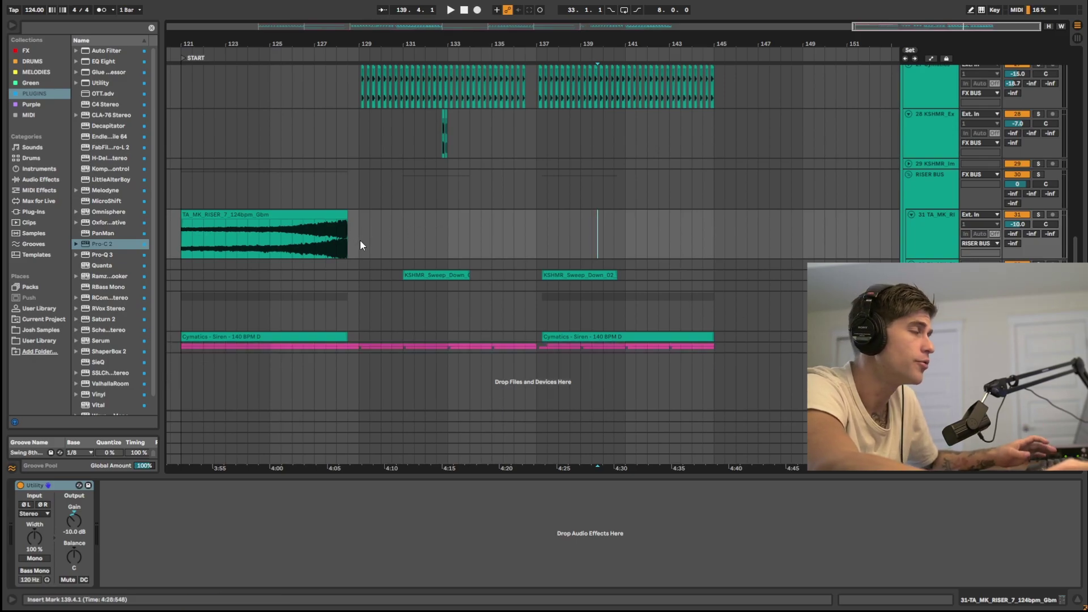
pyautogui.moveTo(359, 240); pyautogui.dragTo(536, 185)
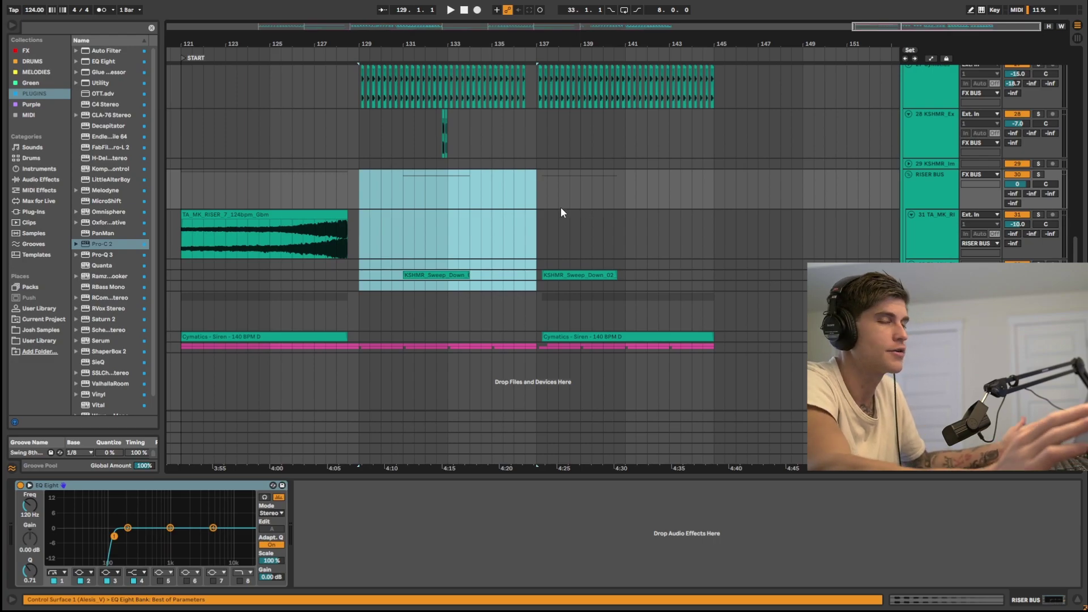
pyautogui.click(539, 238)
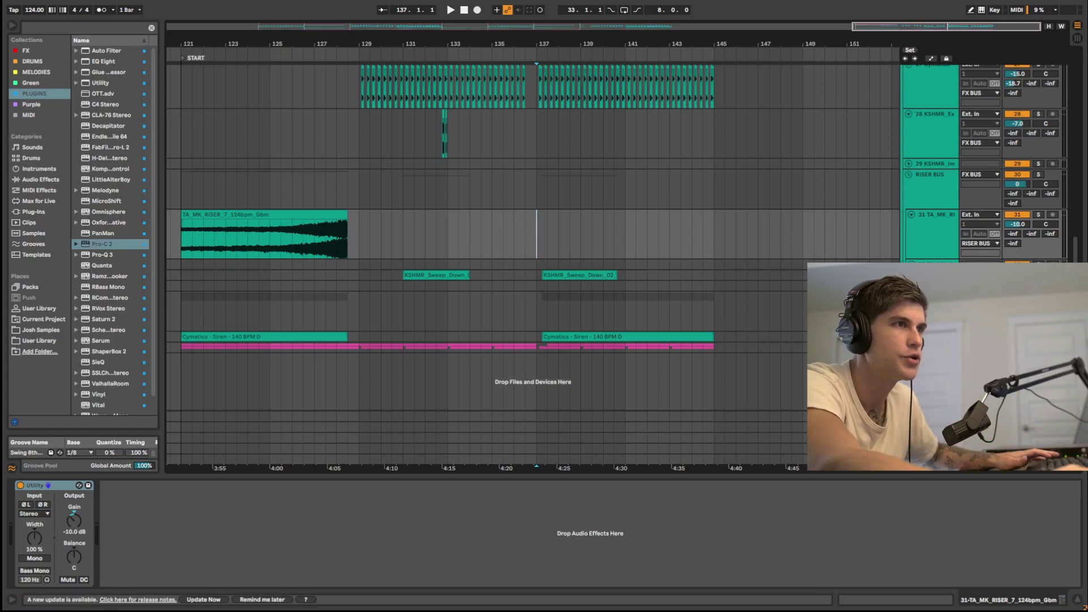
# Step: Solo the VOCAL BUS and play the TA_Vocal_Loop_124_D track from 121.1.1 and from 125.1.1
pyautogui.scroll(-3, 533, 226)
pyautogui.hscroll(-3, 309, 334)
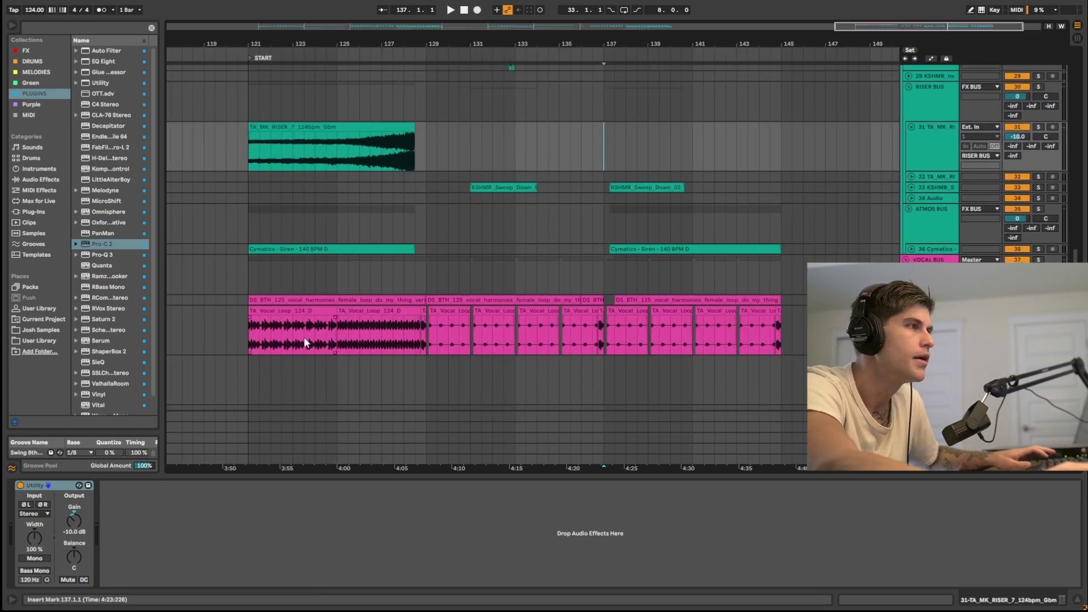
pyautogui.click(252, 347)
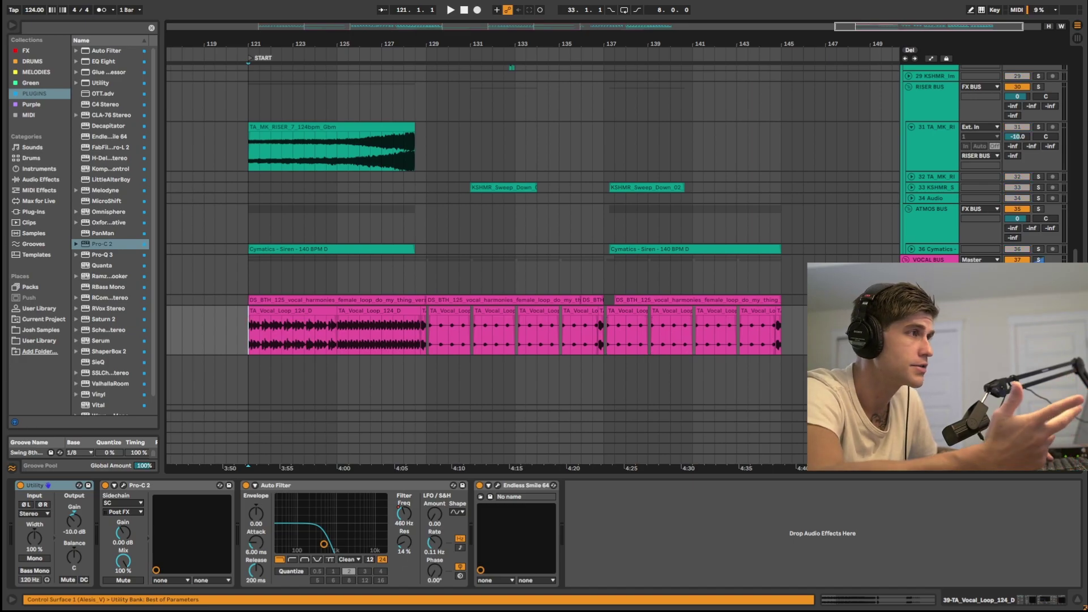
pyautogui.press('space')
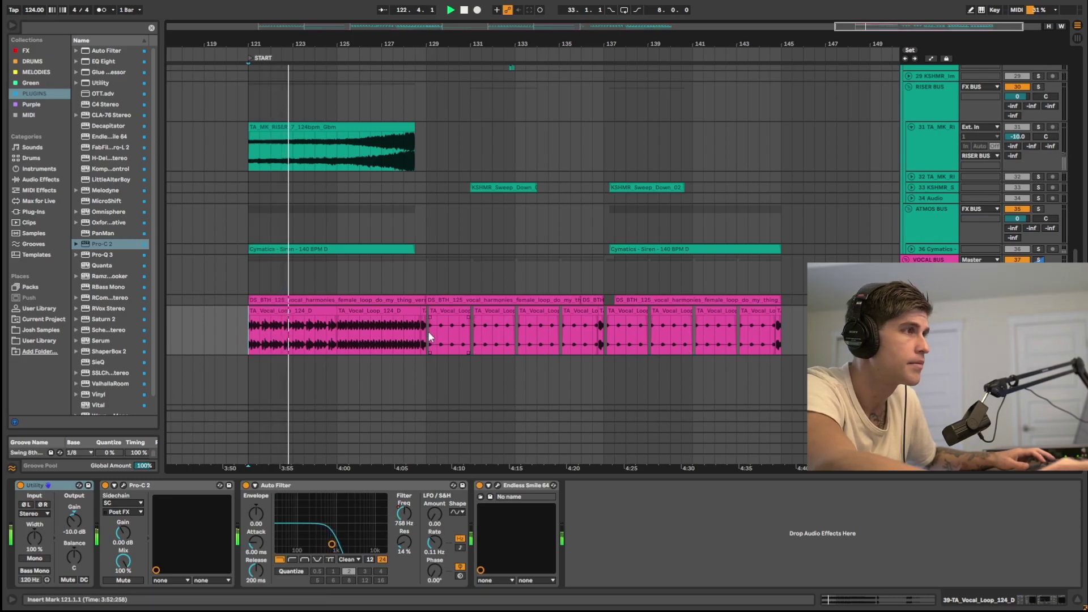
pyautogui.press('space')
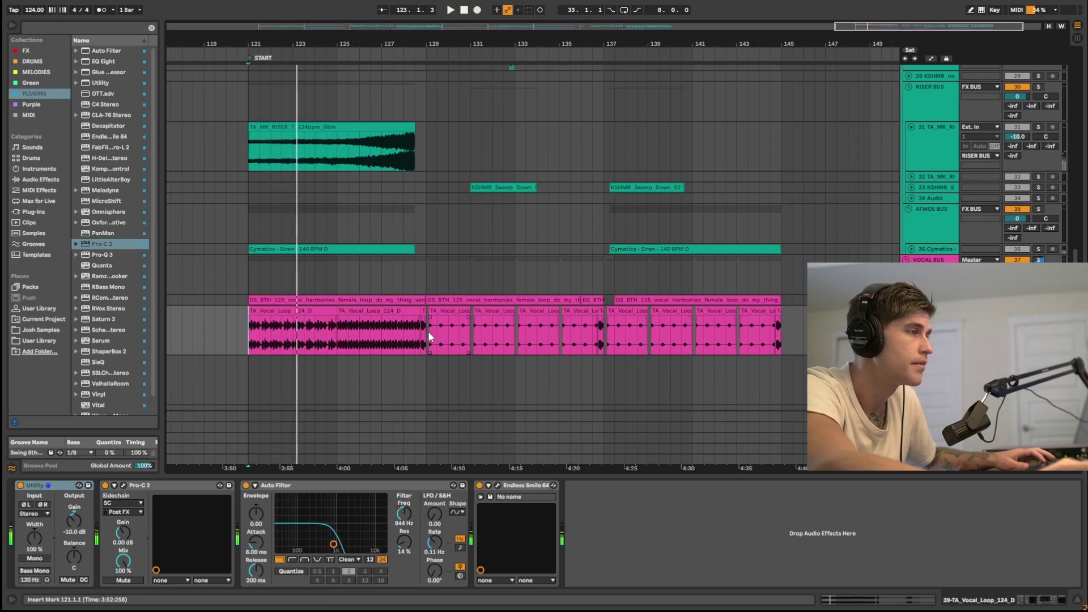
pyautogui.click(341, 336)
pyautogui.press('space')
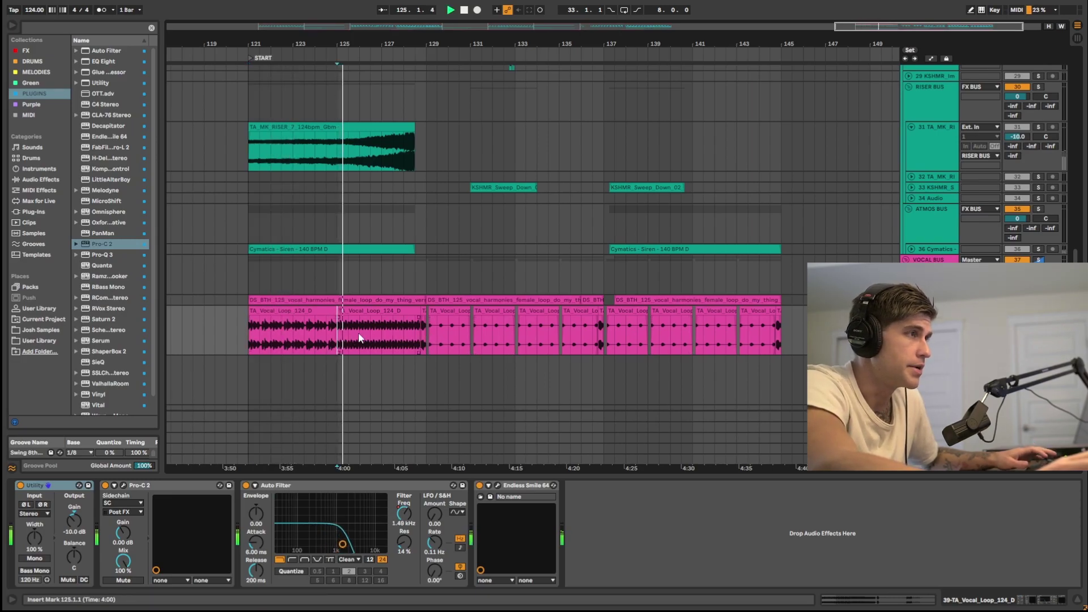
# Step: Examine the short vocal clip at 128.4.1 and play the transition into bar 129 from 128.3.1
pyautogui.click(423, 334)
pyautogui.scroll(5, 421, 336)
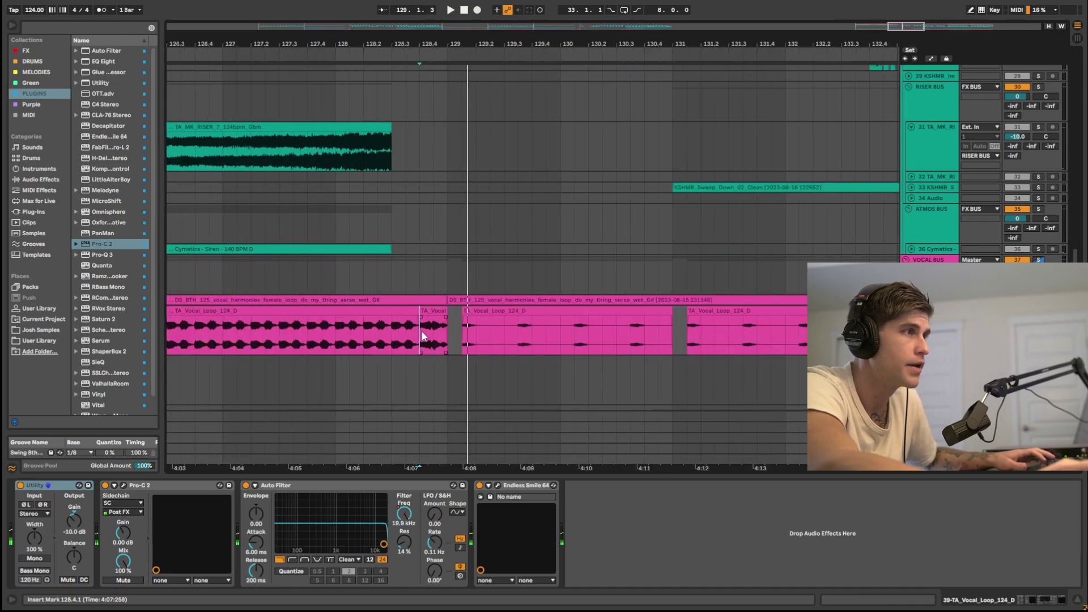
pyautogui.moveTo(423, 335); pyautogui.dragTo(452, 333)
pyautogui.click(395, 336)
pyautogui.press('space')
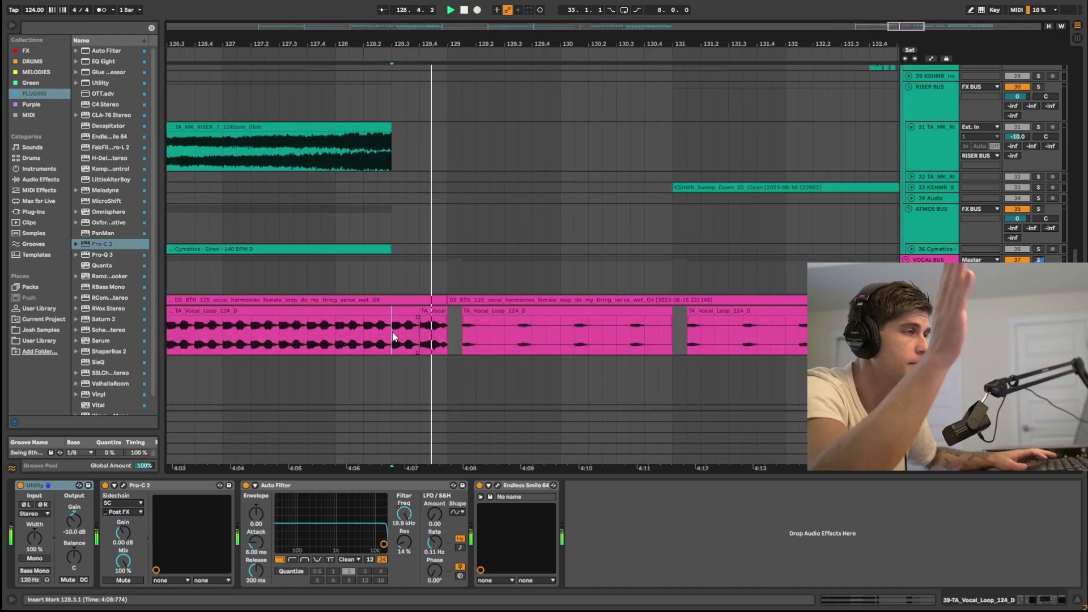
pyautogui.scroll(-3, 633, 328)
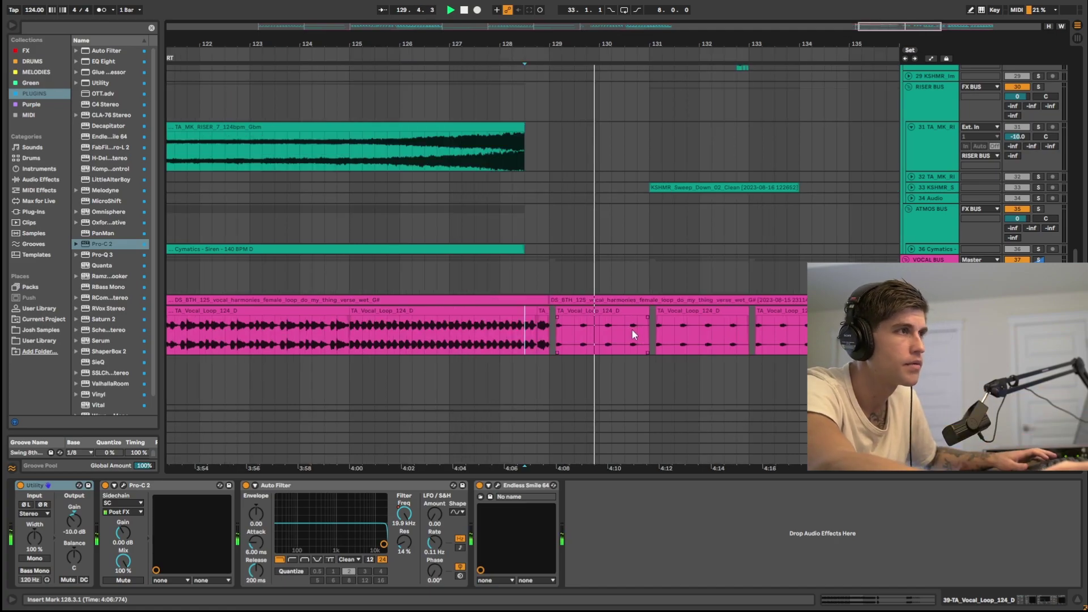
# Step: Mark the first chopped vocal loop clip between 129.1.1 and 131.2.1 and play it from 129.1.3
pyautogui.click(587, 336)
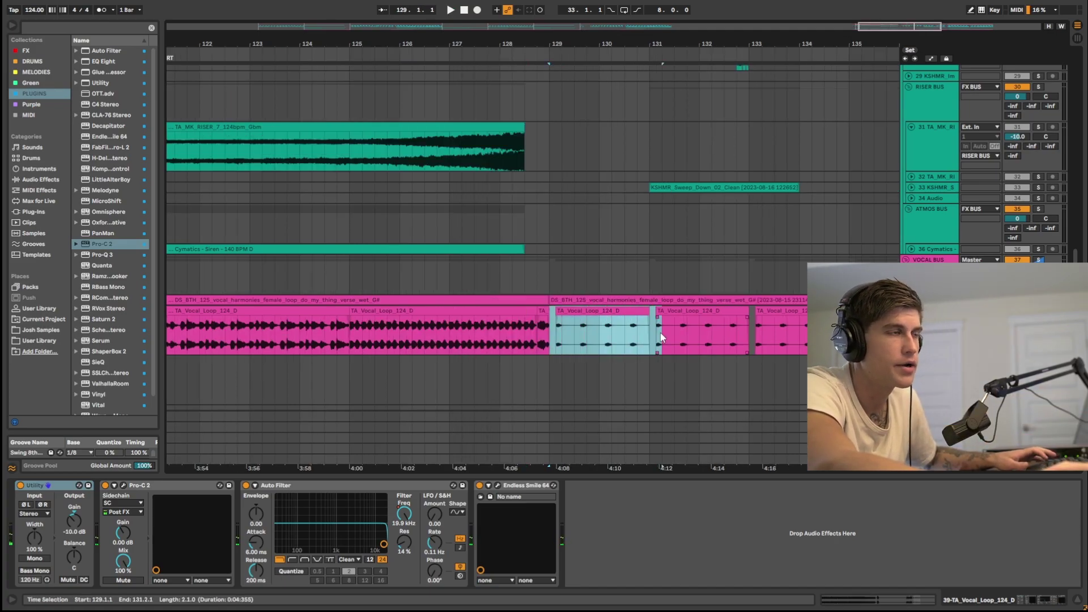
pyautogui.press('space')
pyautogui.click(484, 344)
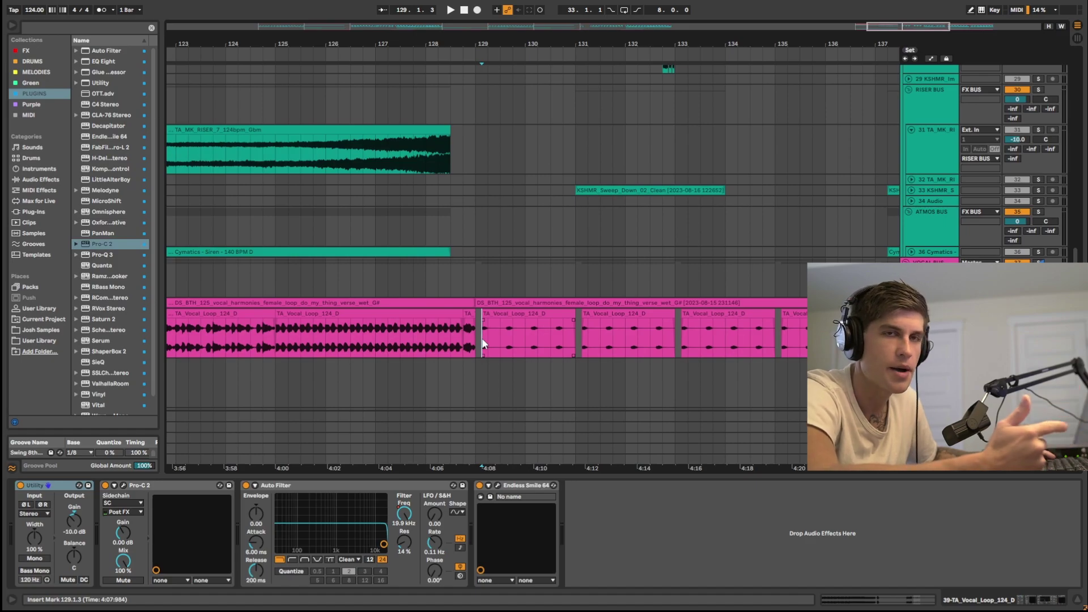
pyautogui.press('space')
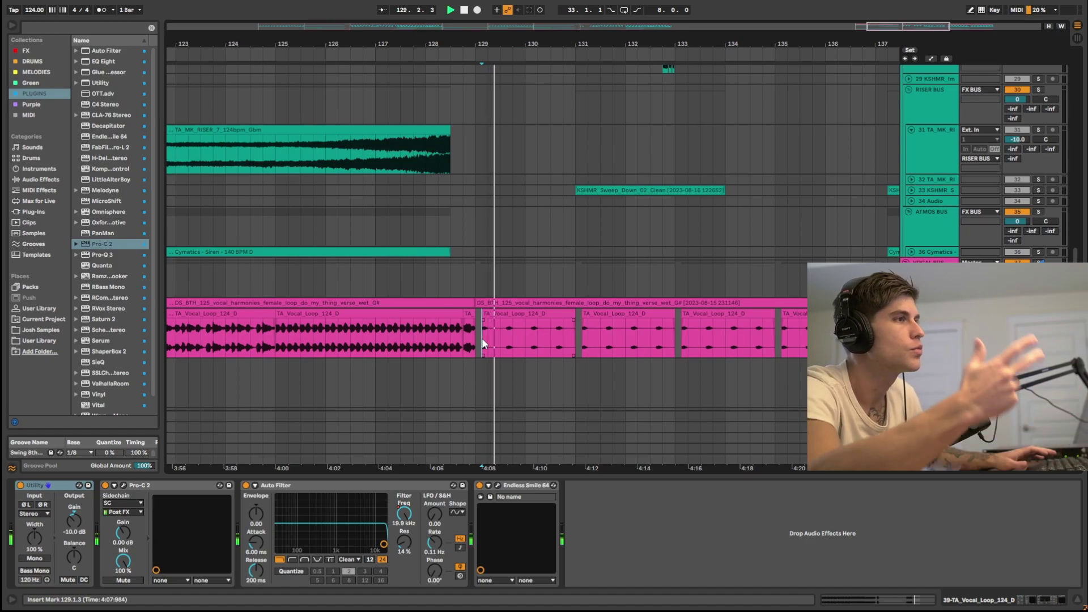
pyautogui.press('space')
pyautogui.press('-')
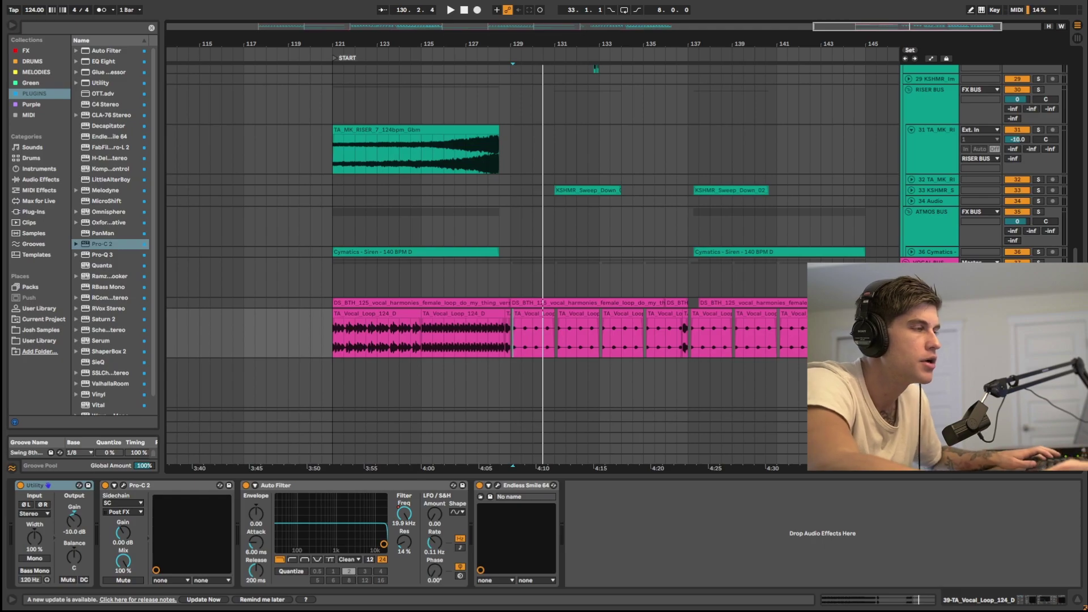
# Step: Solo the VOCAL BUS, play the vocals from 126.3.1 through the transition into bar 129, and clear the solo
pyautogui.scroll(-1, 701, 304)
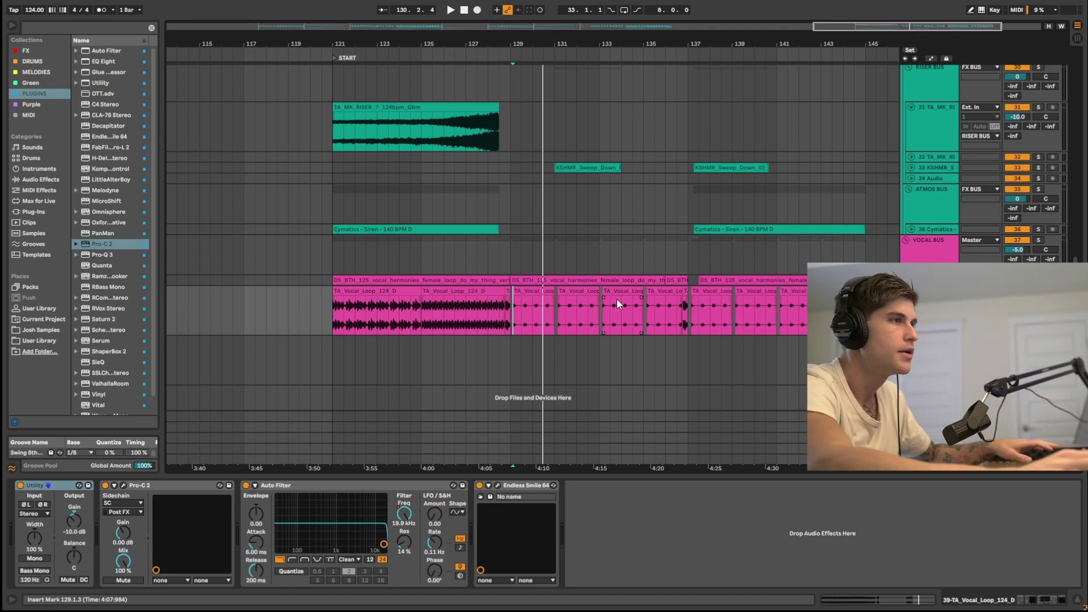
pyautogui.press('u')
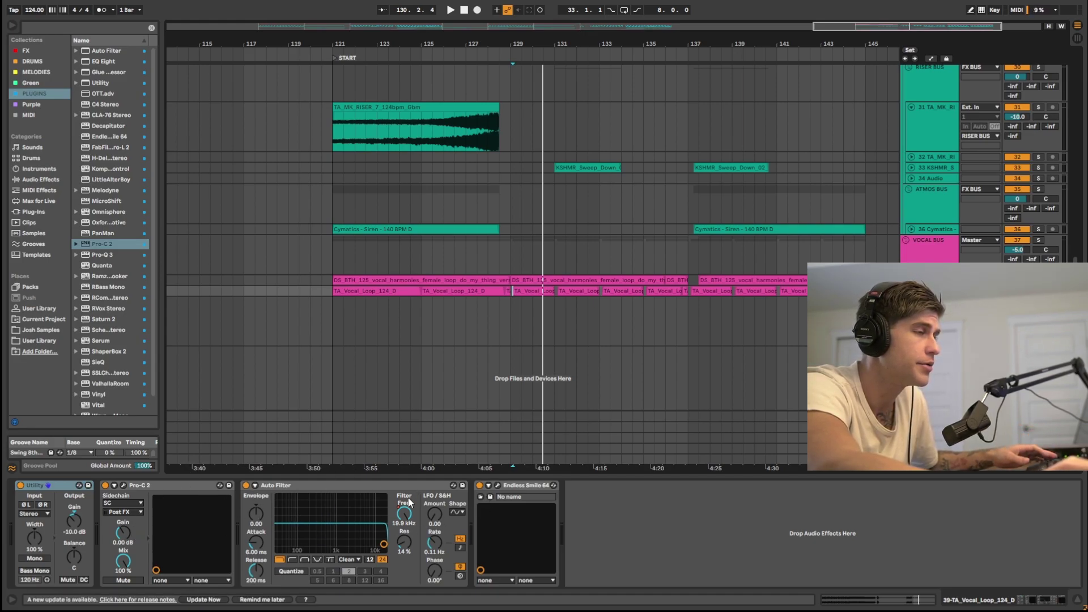
pyautogui.scroll(1, 454, 317)
pyautogui.click(454, 266)
pyautogui.press('s')
pyautogui.moveTo(445, 264); pyautogui.dragTo(513, 268)
pyautogui.click(452, 271)
pyautogui.press('space')
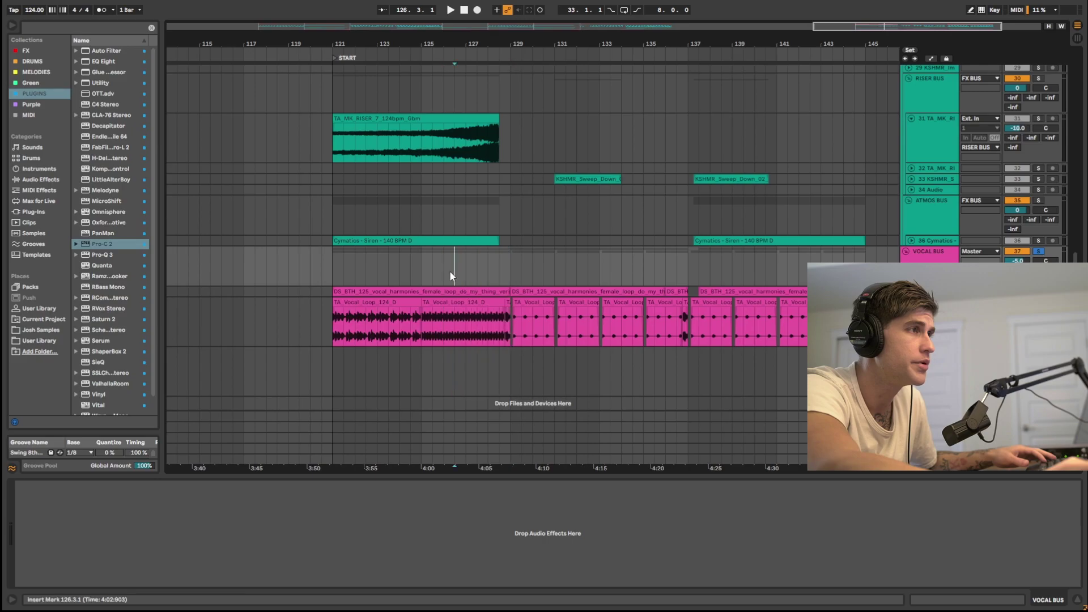
pyautogui.scroll(5, 492, 269)
pyautogui.scroll(-4, 507, 271)
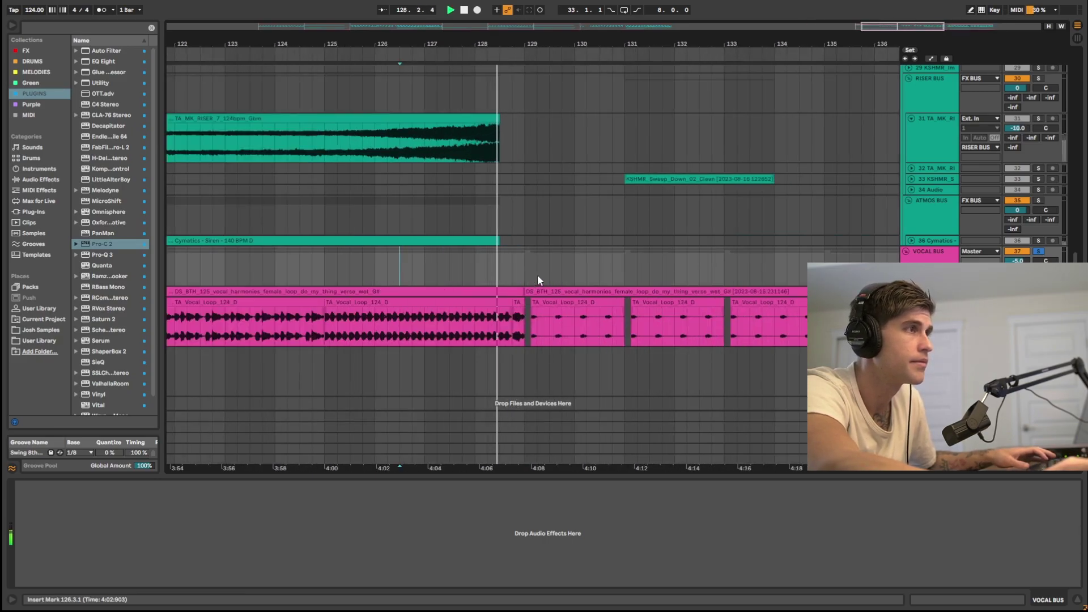
pyautogui.scroll(-4, 535, 273)
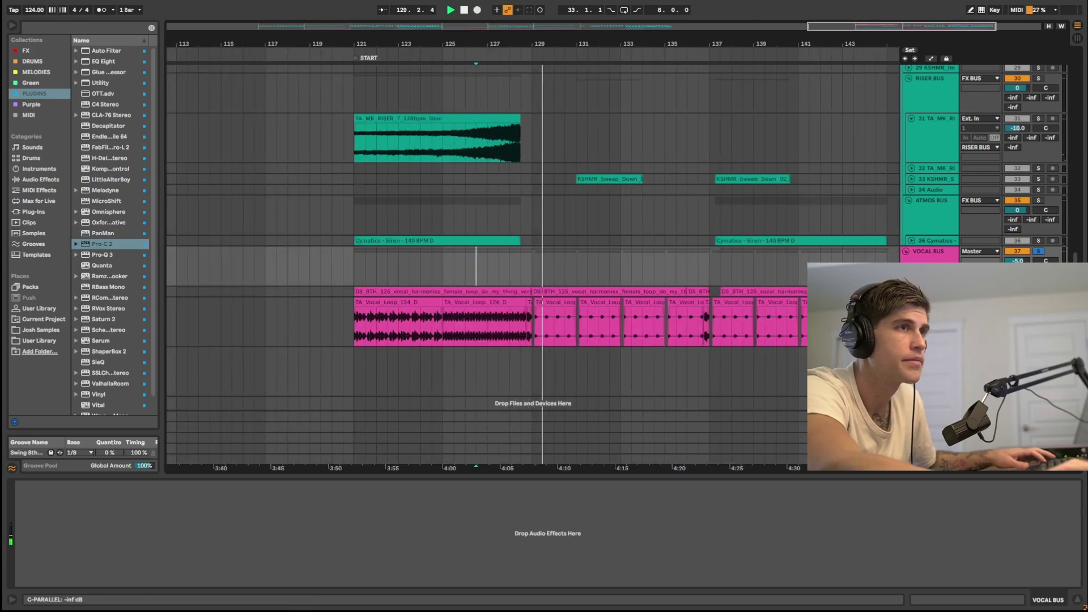
pyautogui.press('space')
pyautogui.press('w')
# Step: Fold the TA_Vocal_Loop and TA_MK_RISER tracks and collapse the RISER BUS group
pyautogui.scroll(5, 794, 274)
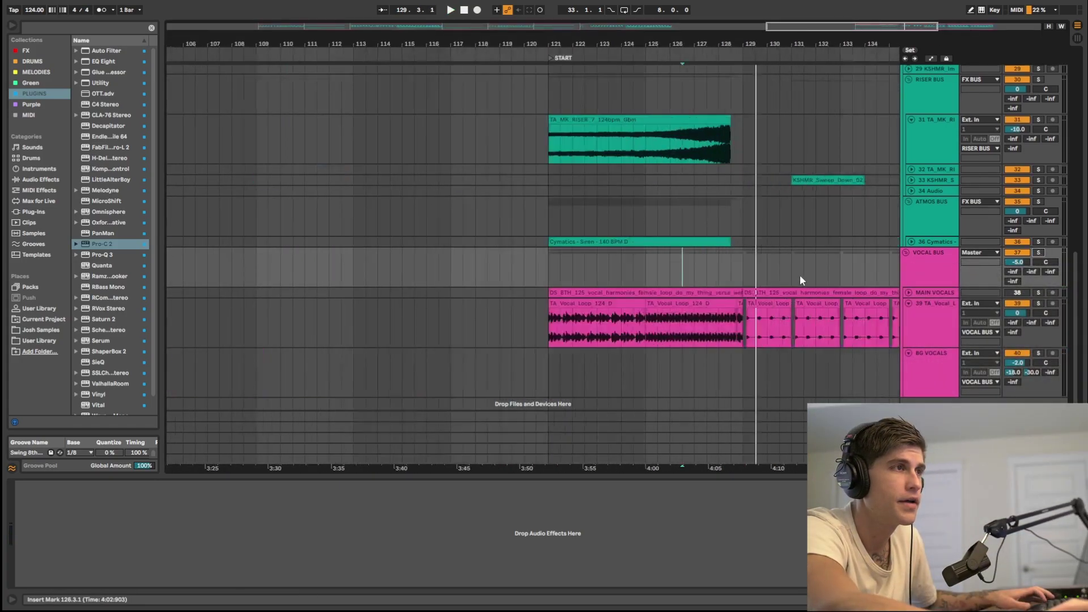
pyautogui.keyDown('ctrl'); pyautogui.keyDown('alt'); pyautogui.moveTo(795, 275); pyautogui.dragTo(435, 265); pyautogui.keyUp('alt'); pyautogui.keyUp('ctrl')
pyautogui.scroll(-3, 434, 265)
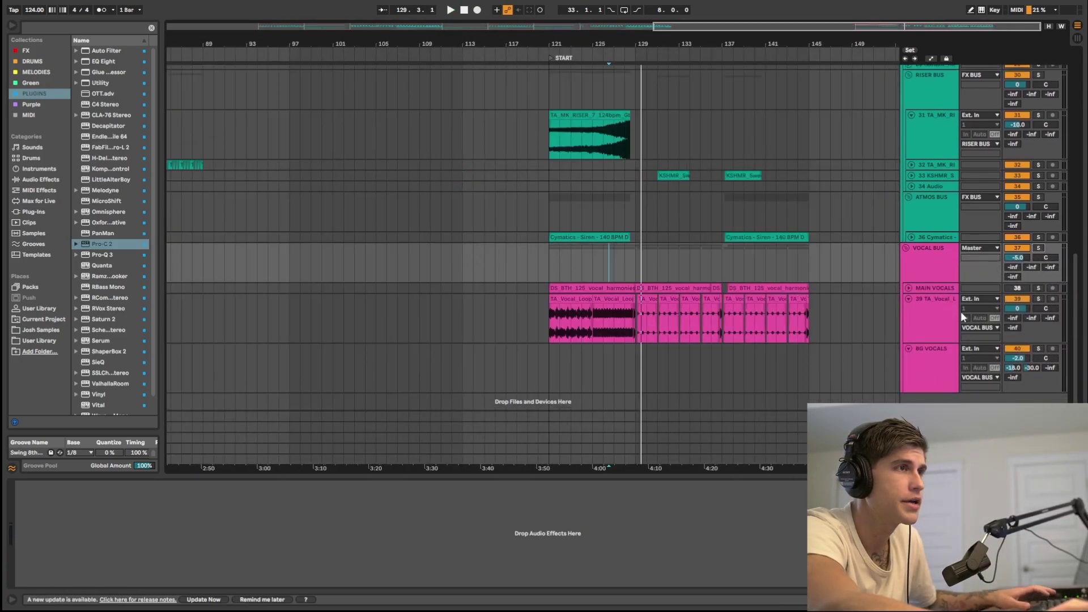
pyautogui.click(907, 299)
pyautogui.scroll(5, 746, 247)
pyautogui.click(911, 318)
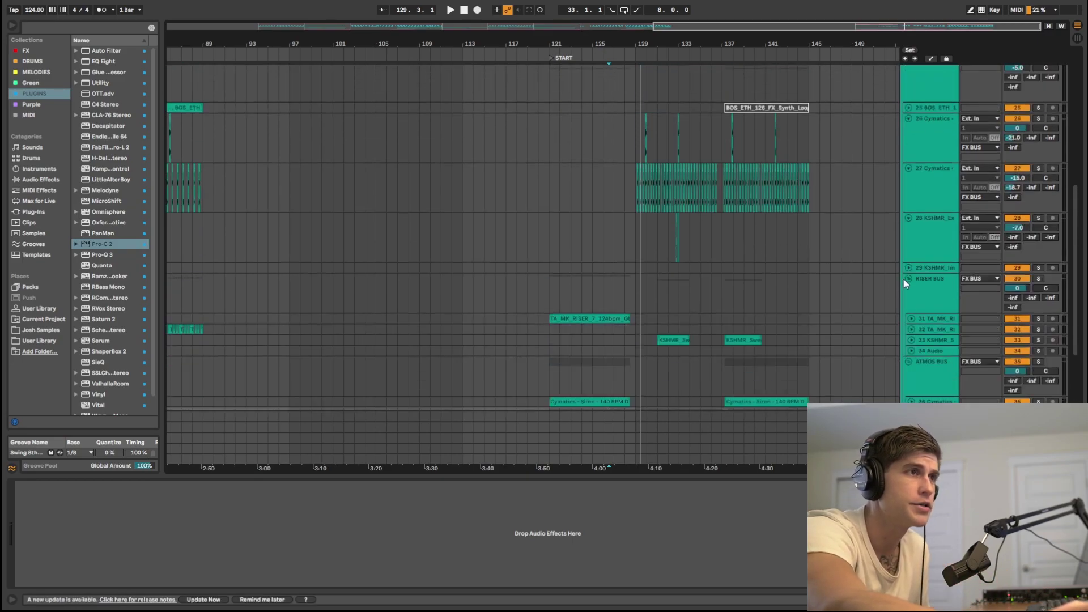
pyautogui.click(909, 279)
# Step: Fold FX BUS tracks 26, 27 and 28, the two Cymatics tracks and the KSHMR track
pyautogui.scroll(4, 905, 270)
pyautogui.click(910, 223)
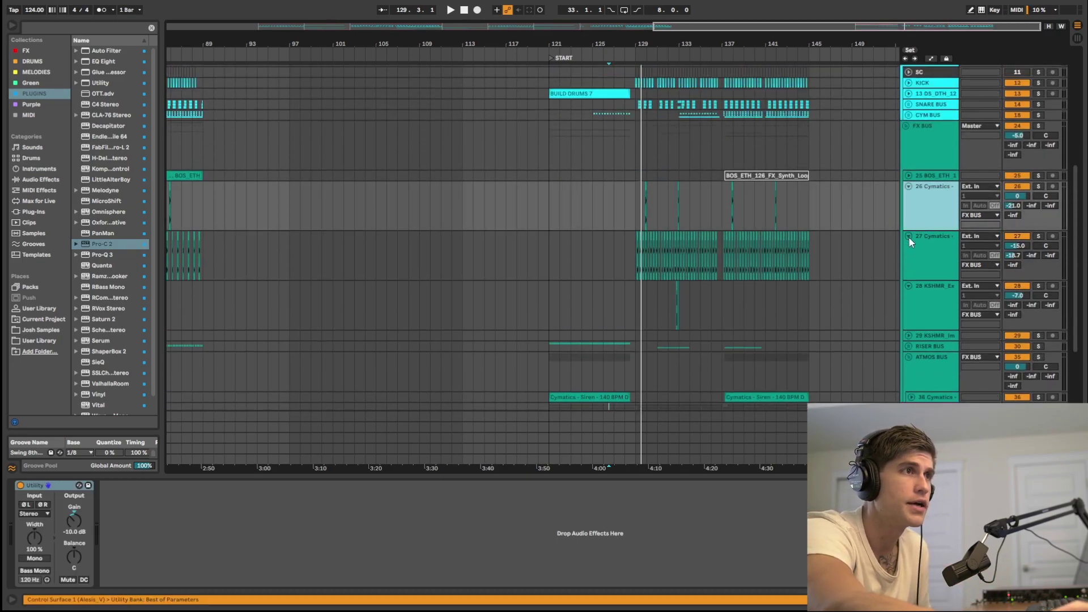
pyautogui.click(909, 235)
pyautogui.click(906, 246)
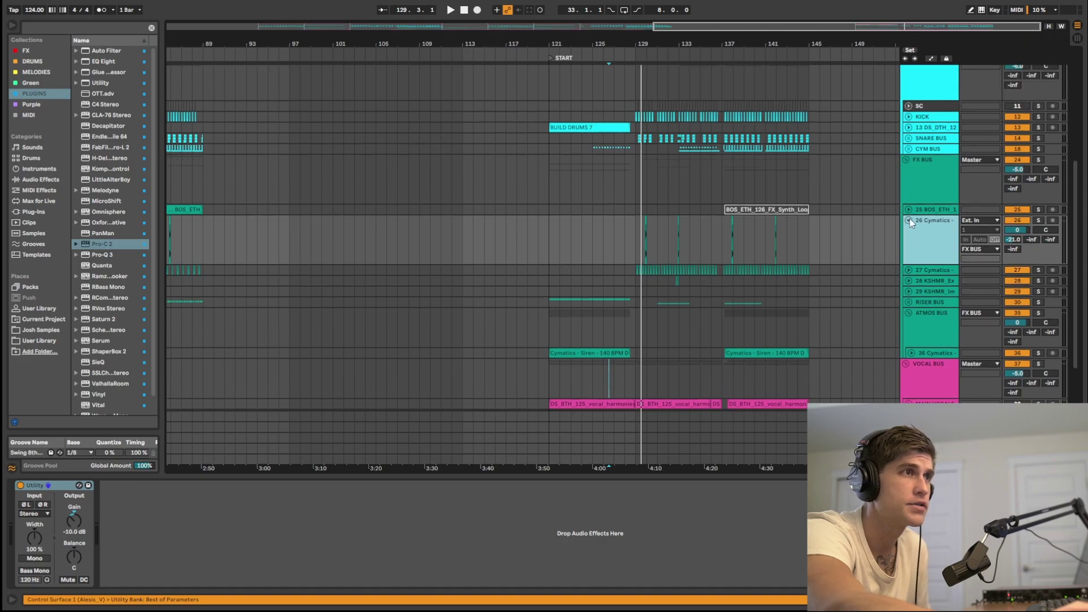
pyautogui.click(910, 219)
# Step: Mark bars 121 to 146 from the FX BUS to the SYNTH BUS, and bars 121 to 145 from MAIN BASS to the DRUM BUS
pyautogui.scroll(2, 890, 233)
pyautogui.scroll(3, 842, 244)
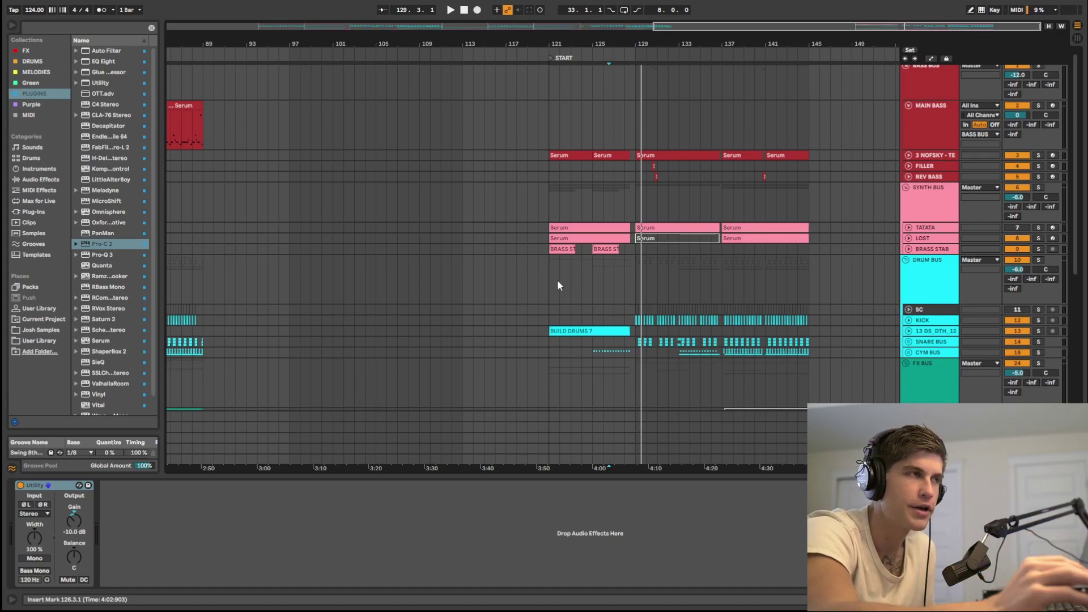
pyautogui.moveTo(553, 369); pyautogui.dragTo(825, 196)
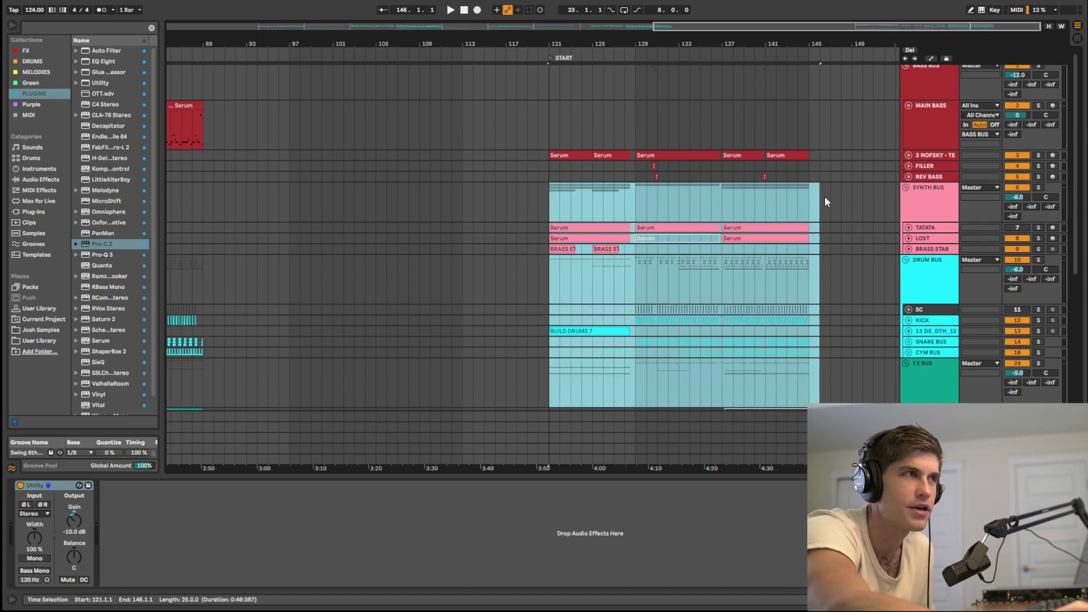
pyautogui.click(798, 198)
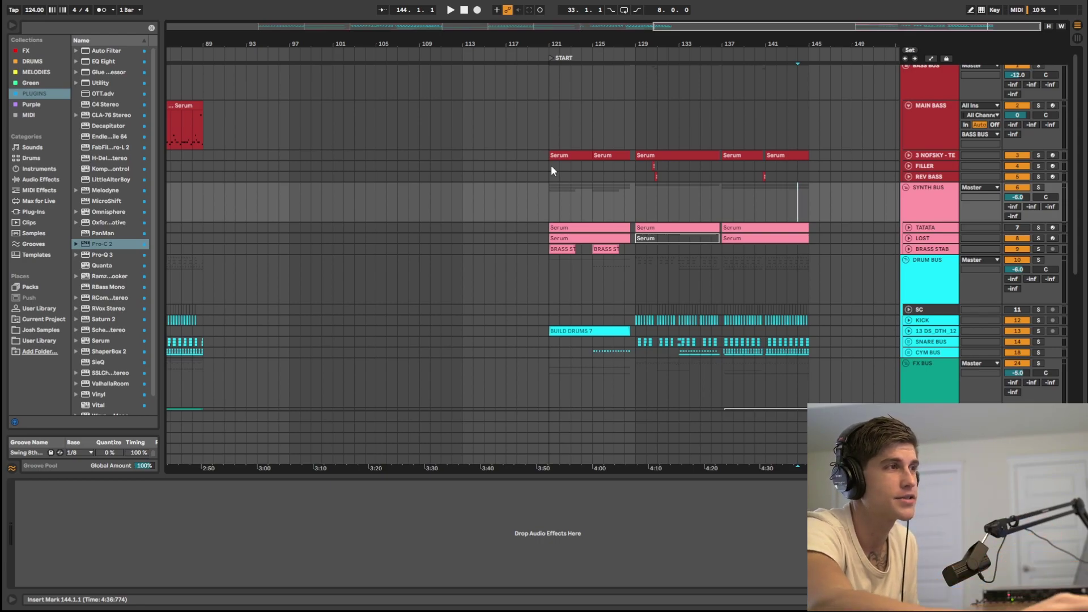
pyautogui.moveTo(549, 145); pyautogui.dragTo(805, 293)
pyautogui.click(806, 292)
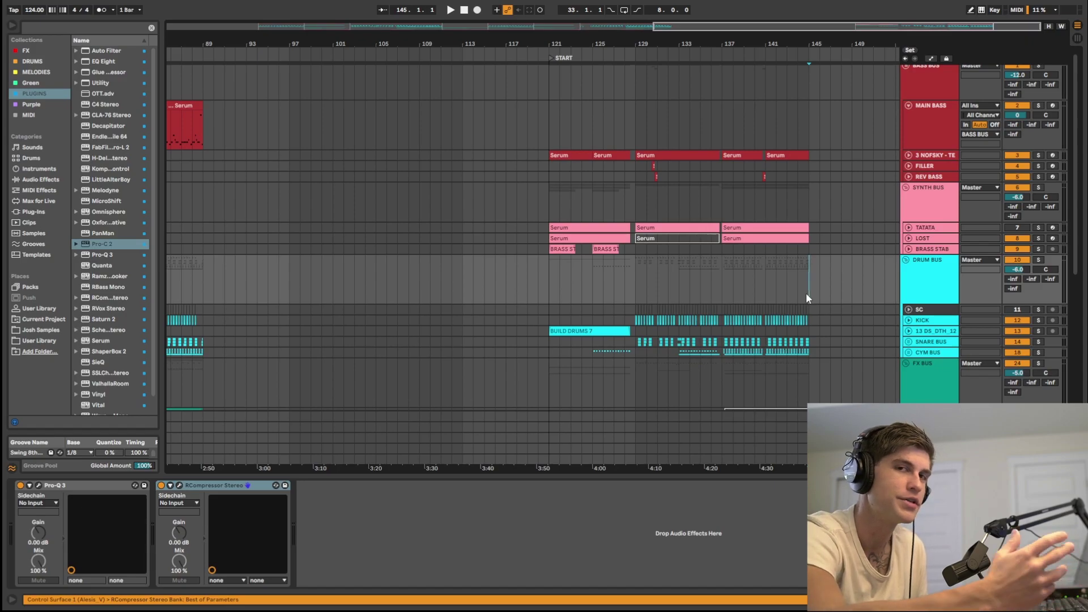